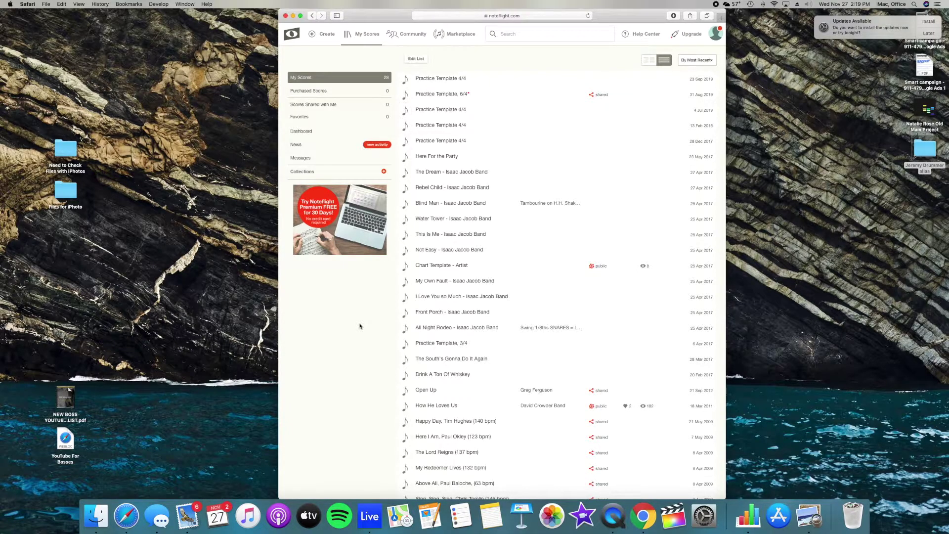
- Open the most recent Practice Template 4/4 score from the score list
{"action": "left_click", "coordinate": [444, 79]}
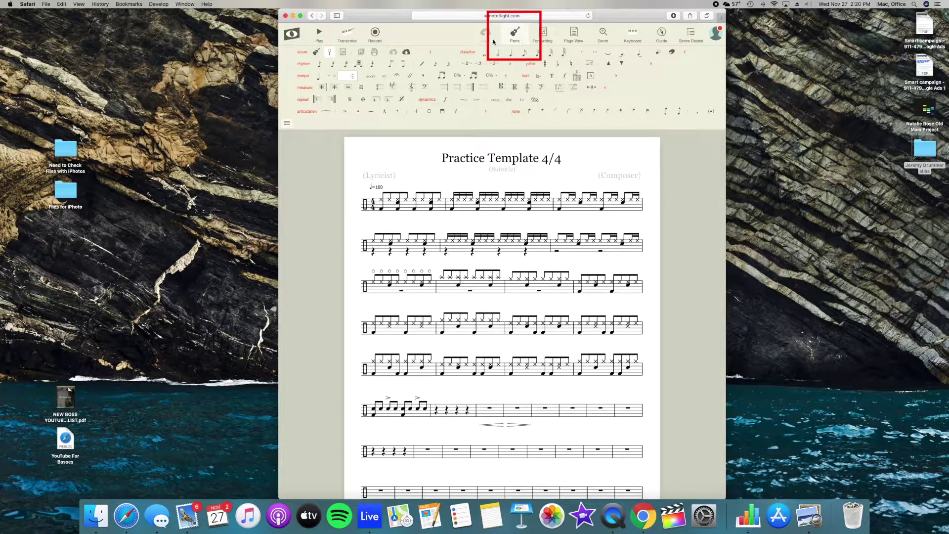
- Look up the "drums" instruments available for a new part, leaving without adding one
{"action": "left_click", "coordinate": [511, 33]}
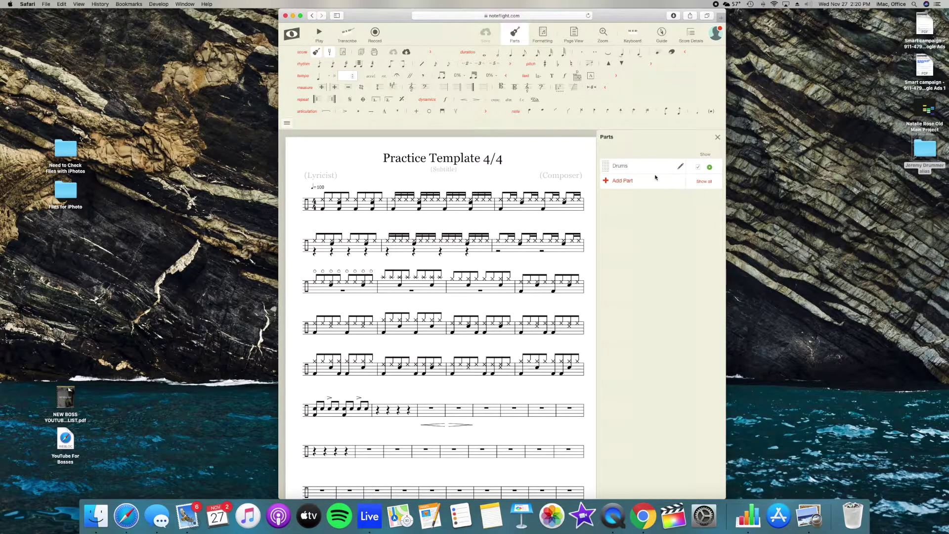
{"action": "left_click", "coordinate": [633, 183]}
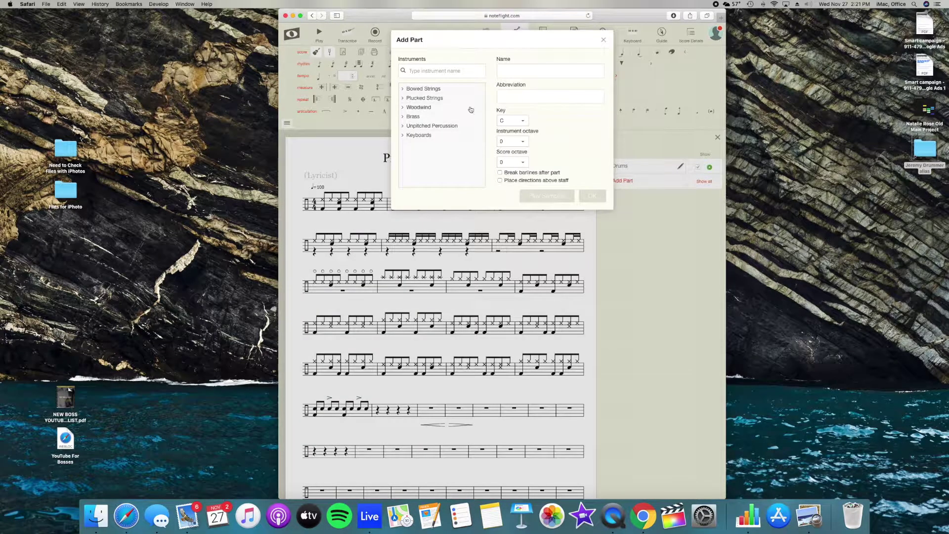
{"action": "left_click", "coordinate": [455, 68]}
{"action": "type", "text": "drums"}
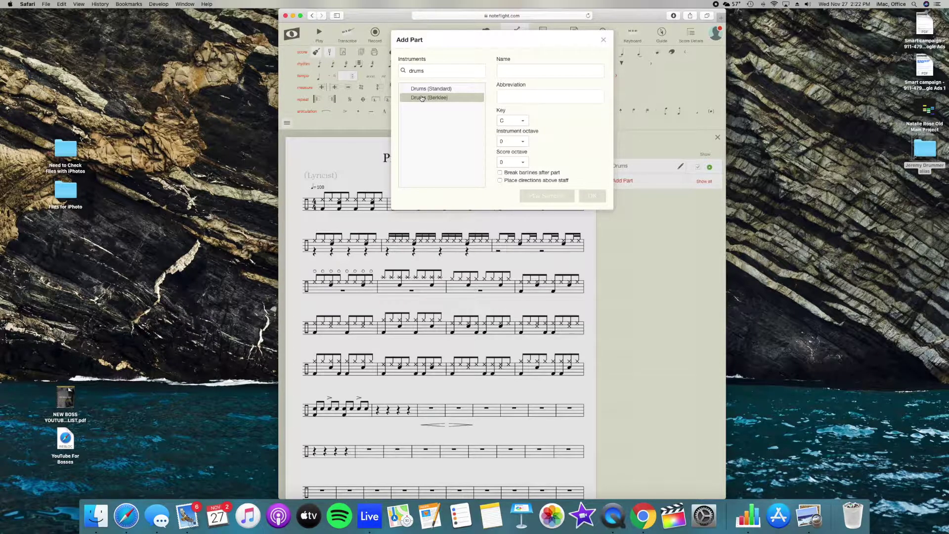
{"action": "left_click", "coordinate": [603, 40]}
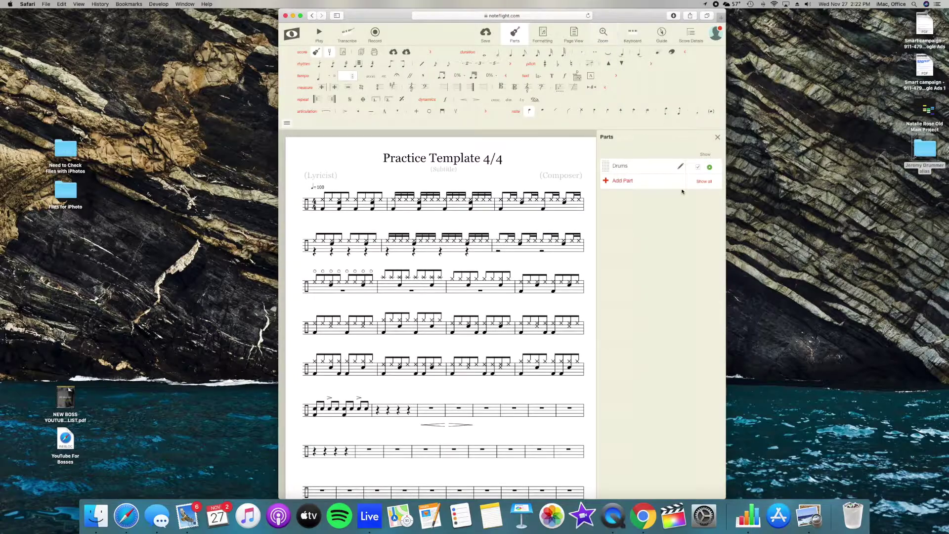
{"action": "left_click", "coordinate": [709, 168]}
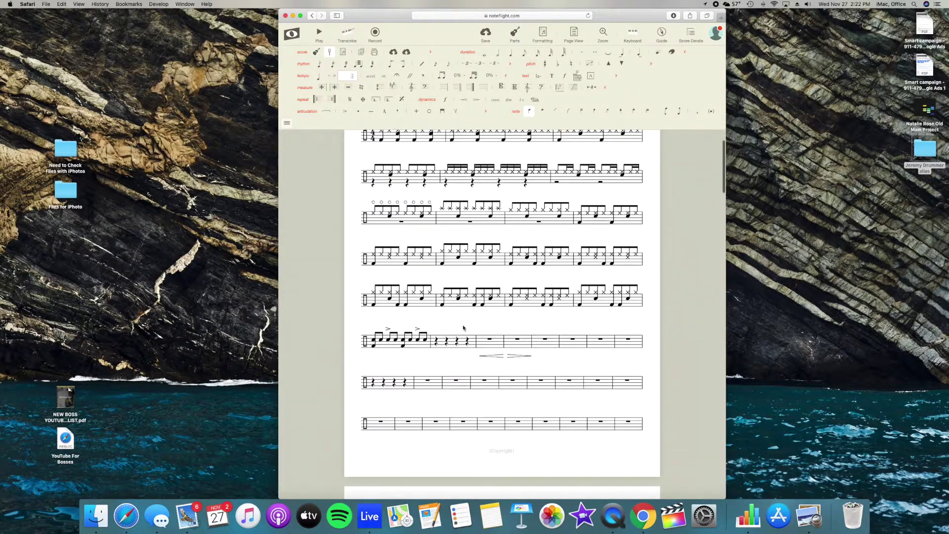
- Examine the written drum grooves on the first page and the empty measures on the following page
{"action": "scroll", "coordinate": [463, 328], "scroll_direction": "down", "scroll_amount": 10}
{"action": "scroll", "coordinate": [463, 328], "scroll_direction": "down", "scroll_amount": 3}
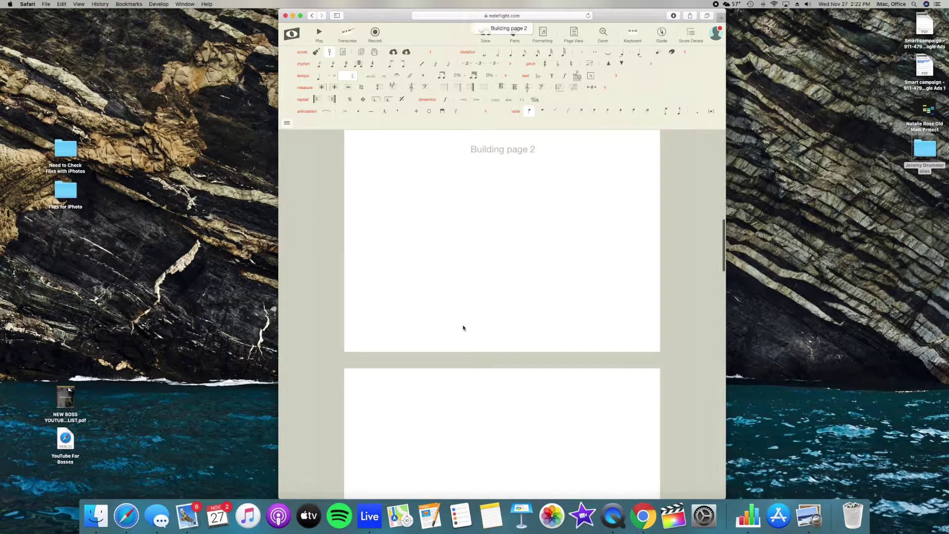
{"action": "scroll", "coordinate": [467, 312], "scroll_direction": "up", "scroll_amount": 3}
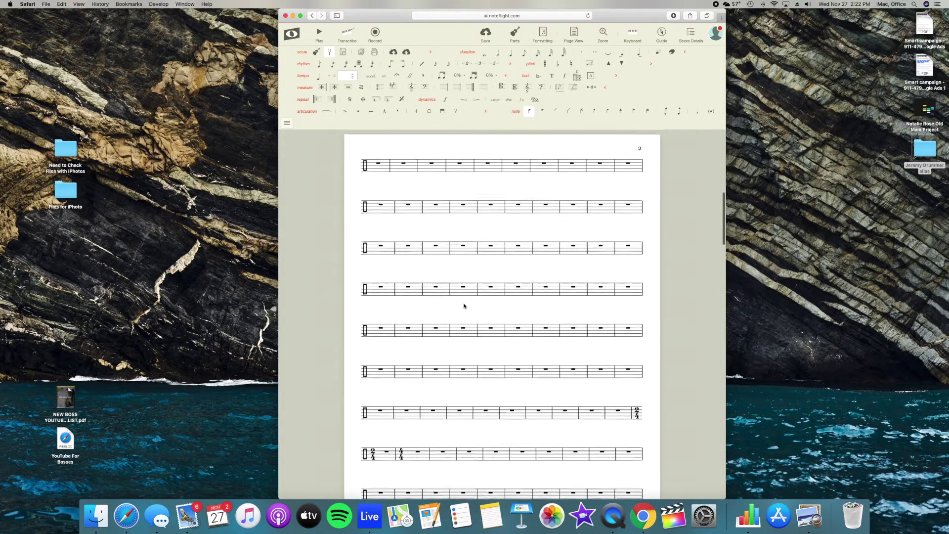
{"action": "scroll", "coordinate": [470, 213], "scroll_direction": "up", "scroll_amount": 10}
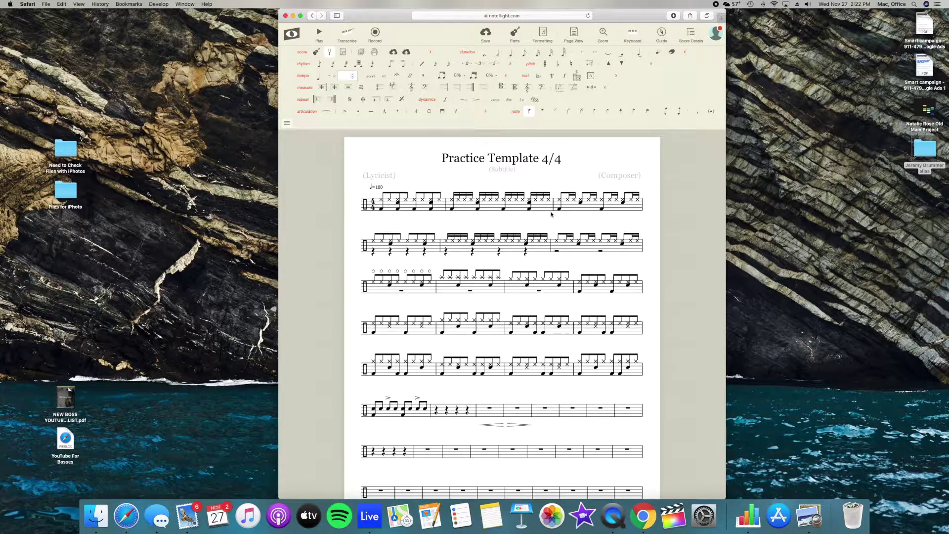
{"action": "scroll", "coordinate": [487, 257], "scroll_direction": "down", "scroll_amount": 5}
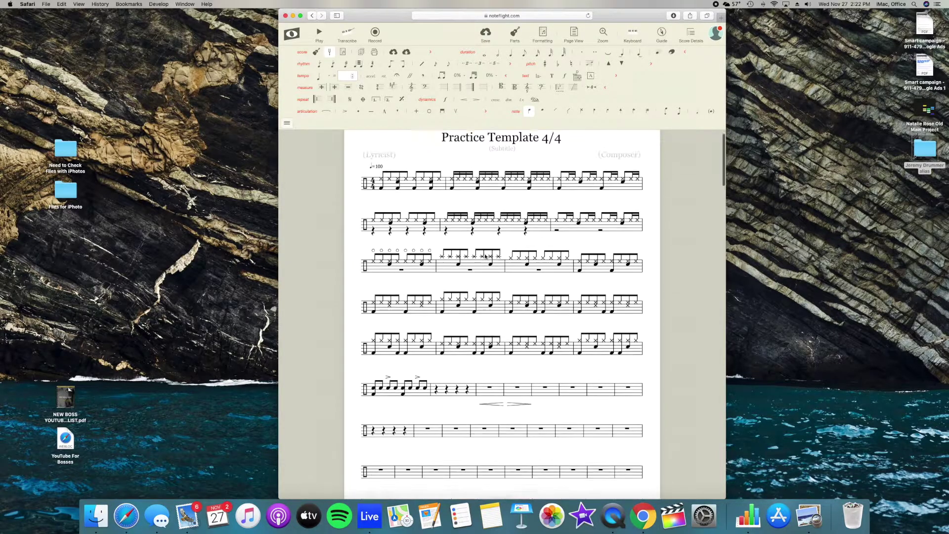
{"action": "scroll", "coordinate": [485, 200], "scroll_direction": "up", "scroll_amount": 5}
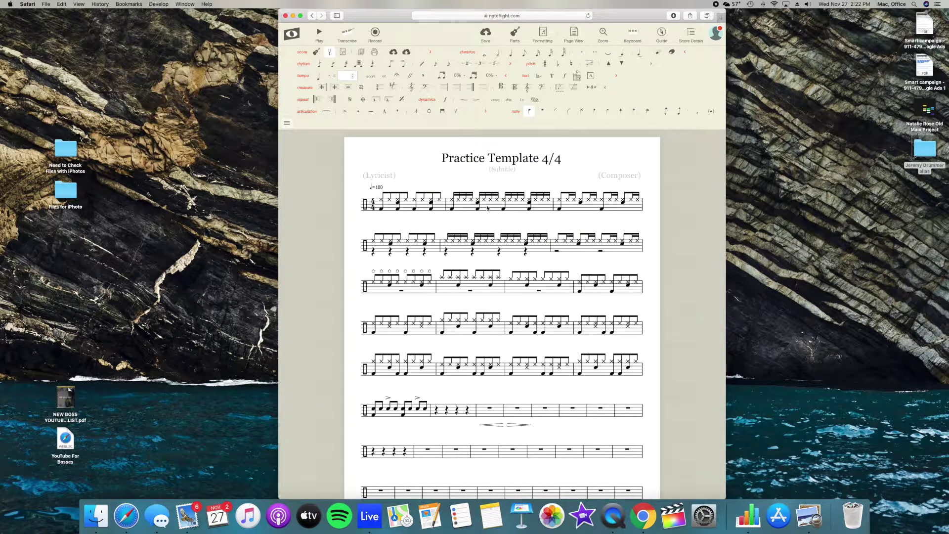
{"action": "scroll", "coordinate": [487, 208], "scroll_direction": "down", "scroll_amount": 4}
{"action": "scroll", "coordinate": [445, 205], "scroll_direction": "up", "scroll_amount": 4}
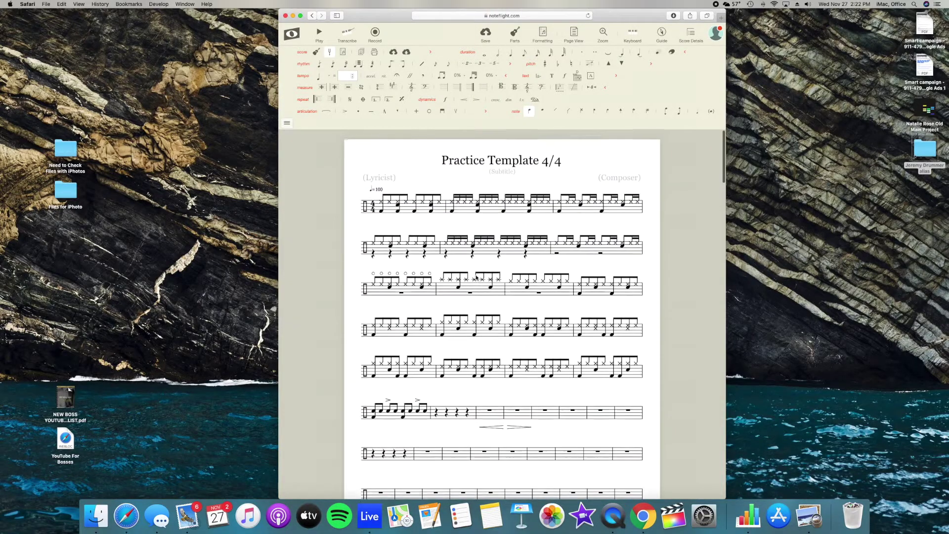
{"action": "scroll", "coordinate": [375, 267], "scroll_direction": "down", "scroll_amount": 5}
- Enter a quarter note on beat 1 of measure 36 and shift it through the drum positions up to the hi-hat x notehead
{"action": "left_click", "coordinate": [372, 271]}
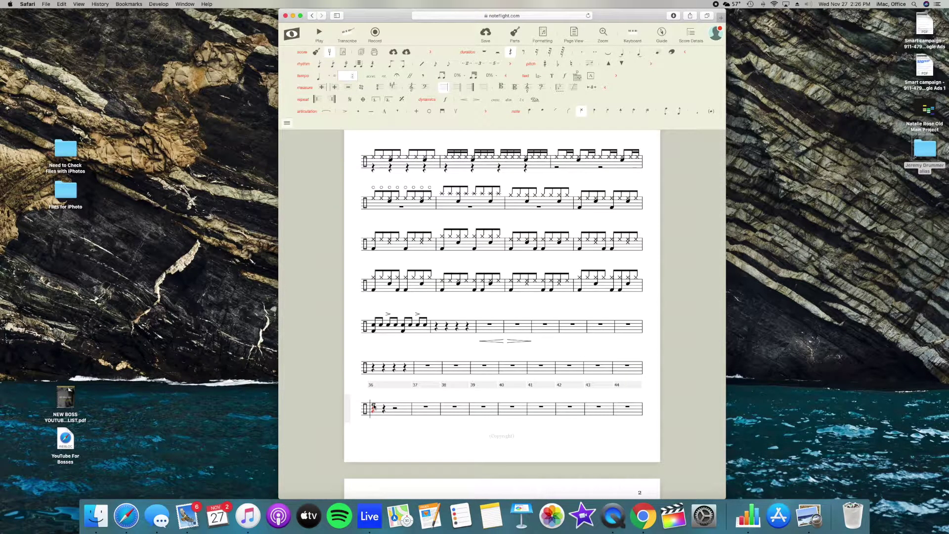
{"action": "left_click", "coordinate": [374, 407]}
{"action": "key", "text": "g"}
{"action": "key", "text": "Up"}
{"action": "key", "text": "Up"}
{"action": "key", "text": "Down"}
{"action": "key", "text": "Down"}
{"action": "key", "text": "Down"}
{"action": "key", "text": "Down"}
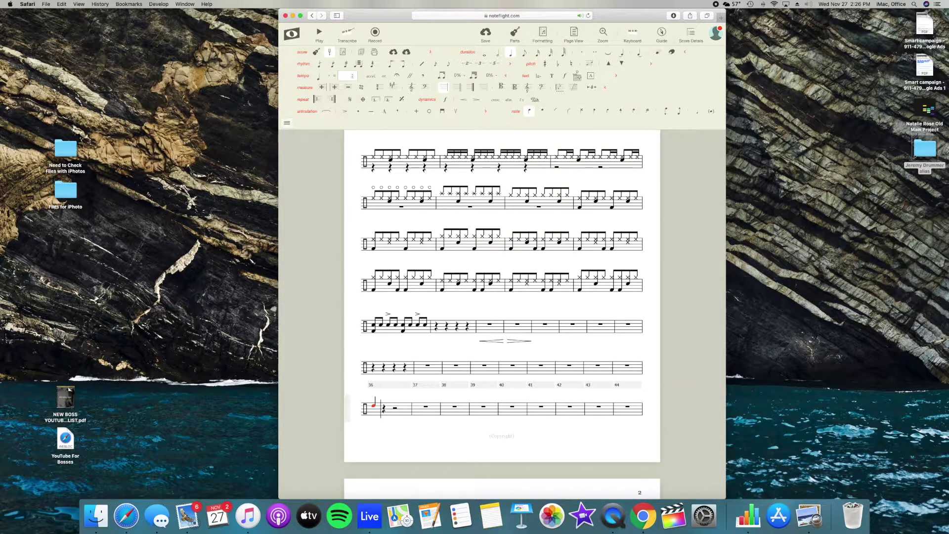
{"action": "key", "text": "Down"}
{"action": "key", "text": "Down"}
{"action": "key", "text": "Down"}
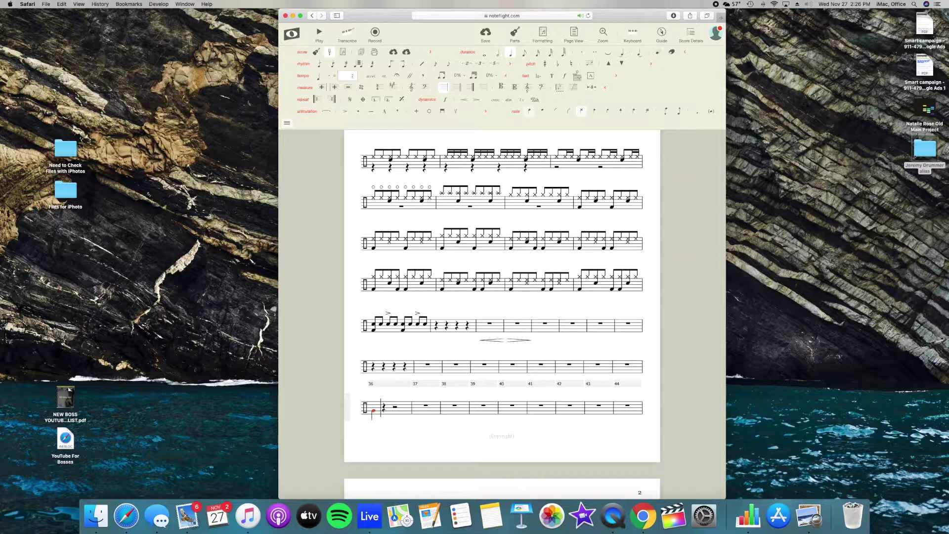
{"action": "key", "text": "Down"}
{"action": "key", "text": "Up"}
{"action": "key", "text": "Up"}
{"action": "key", "text": "Up"}
{"action": "key", "text": "Up"}
{"action": "key", "text": "Up"}
{"action": "key", "text": "Up"}
{"action": "key", "text": "Up"}
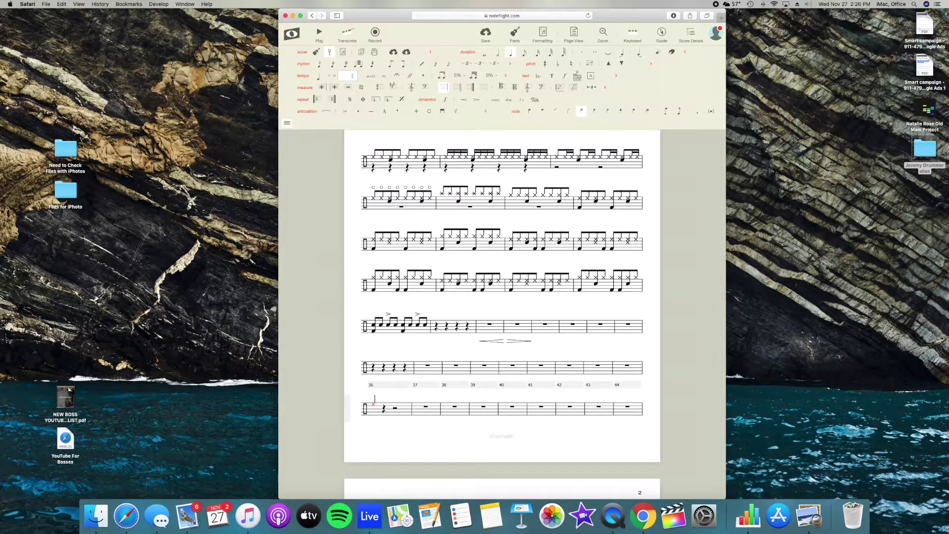
- Repeat the hi-hat note to fill all four beats of measure 36 with quarter notes
{"action": "key", "text": "r"}
{"action": "key", "text": "r"}
{"action": "left_click", "coordinate": [373, 405]}
{"action": "key", "text": "r"}
{"action": "key", "text": "r"}
{"action": "key", "text": "r"}
{"action": "key", "text": "r"}
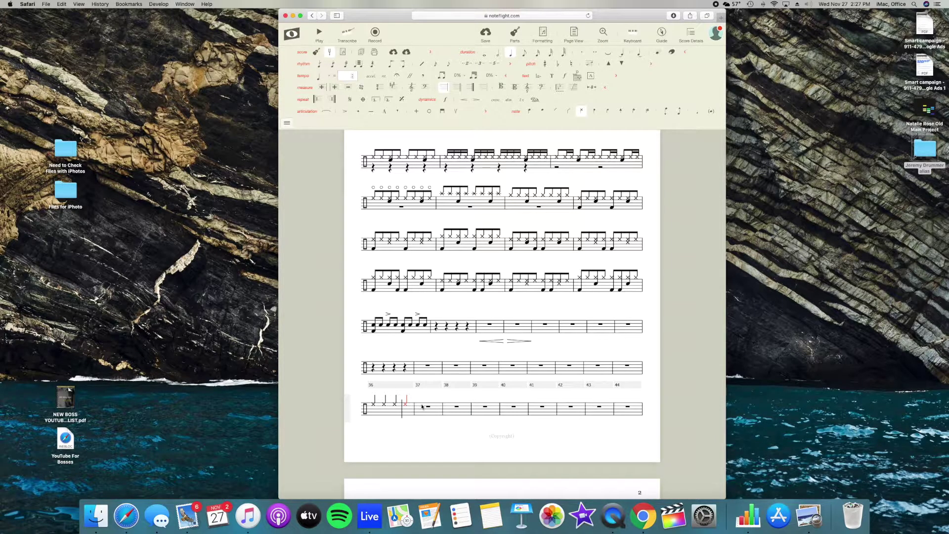
- Try duplicating the hi-hat measure into measures 37 and 40, and undo both copies
{"action": "left_click", "coordinate": [374, 404]}
{"action": "key", "text": "r"}
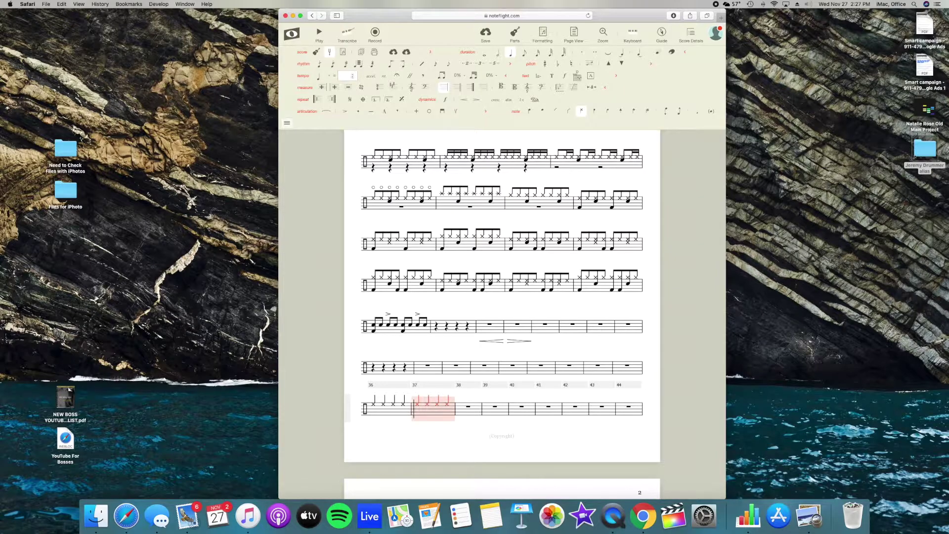
{"action": "key", "text": "Escape"}
{"action": "left_click", "coordinate": [530, 417]}
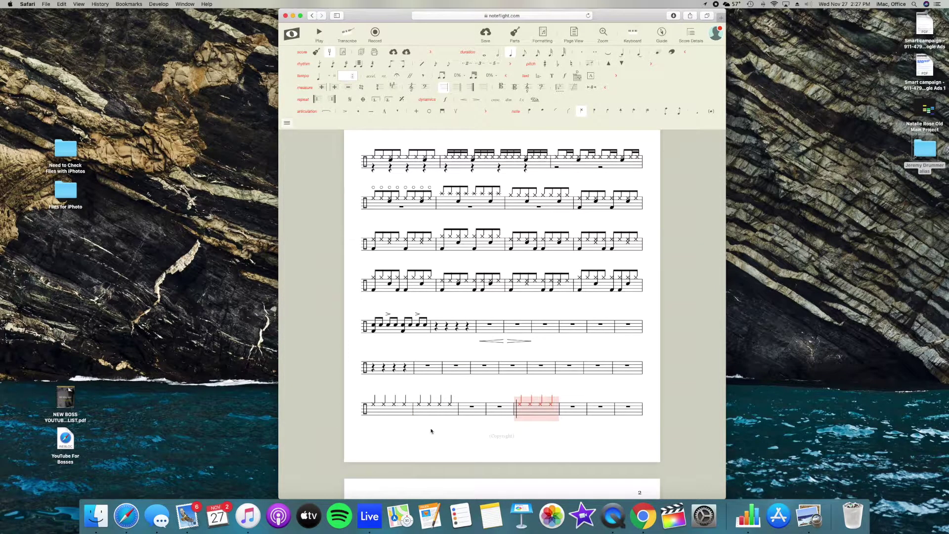
{"action": "key", "text": "super+v"}
{"action": "key", "text": "super+z"}
{"action": "left_click", "coordinate": [433, 408]}
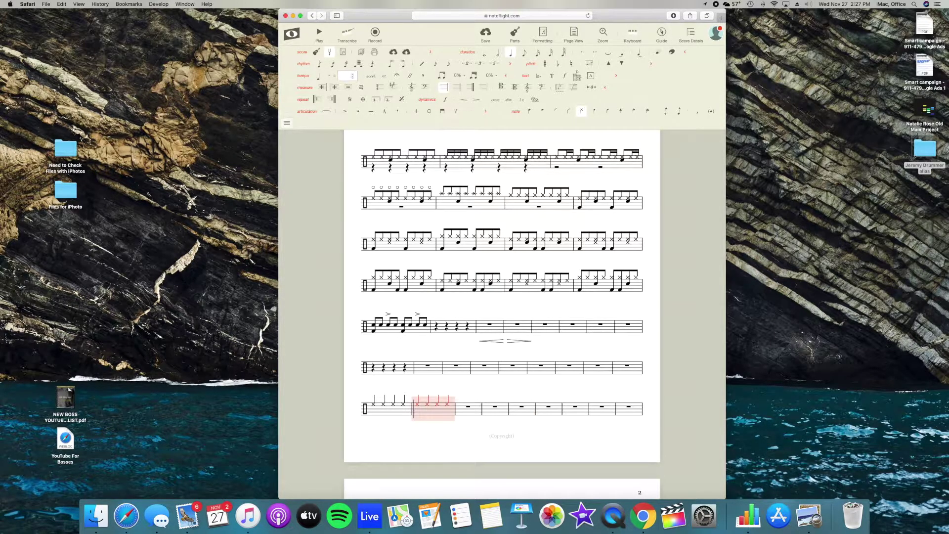
{"action": "key", "text": "super+z"}
{"action": "key", "text": "Escape"}
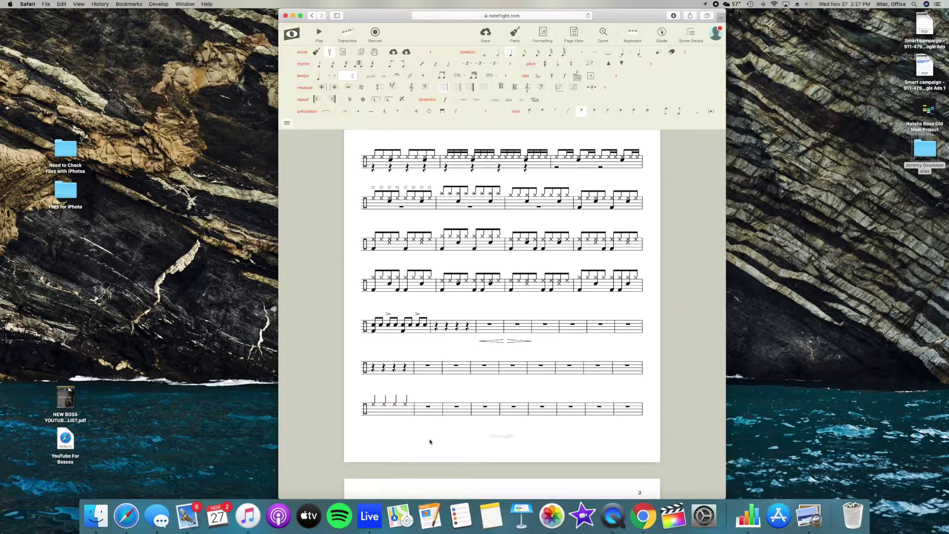
- Add bass drum notes on beats 1 and 3 and snare notes on beats 2 and 4 of measure 36
{"action": "left_click", "coordinate": [373, 415]}
{"action": "left_click", "coordinate": [394, 405]}
{"action": "left_click", "coordinate": [394, 415]}
{"action": "left_click", "coordinate": [384, 406]}
{"action": "left_click", "coordinate": [406, 406]}
{"action": "key", "text": "Down"}
{"action": "left_click", "coordinate": [461, 426]}
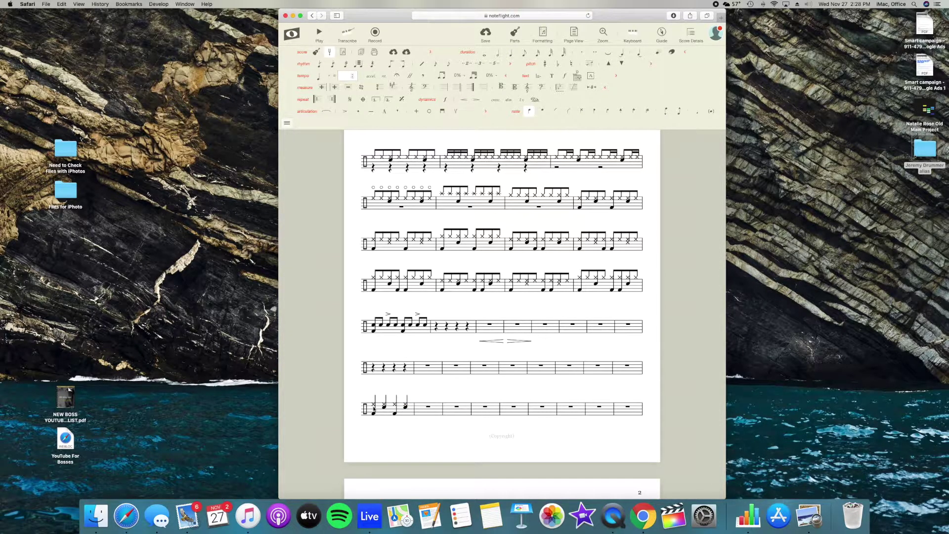
- Select measure 36 and play back its drum groove
{"action": "left_click", "coordinate": [385, 408]}
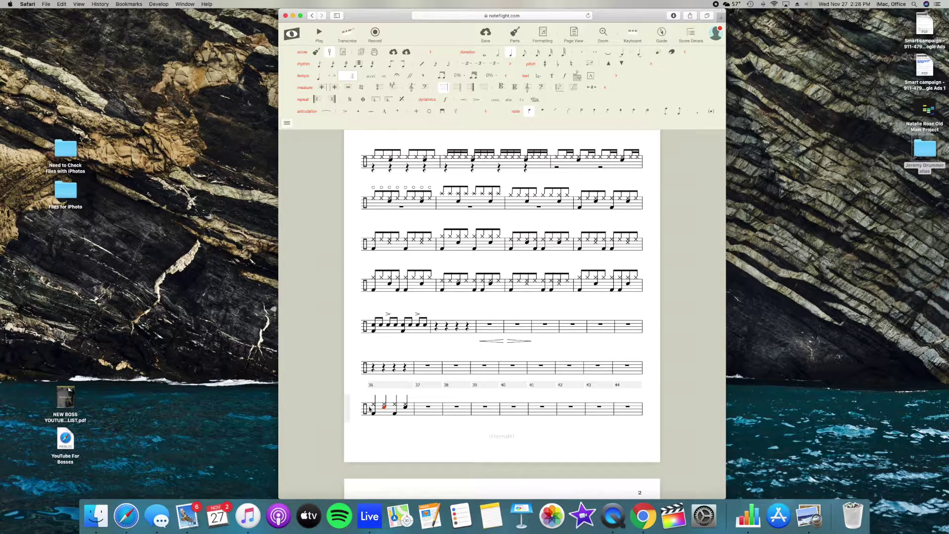
{"action": "left_click", "coordinate": [370, 408]}
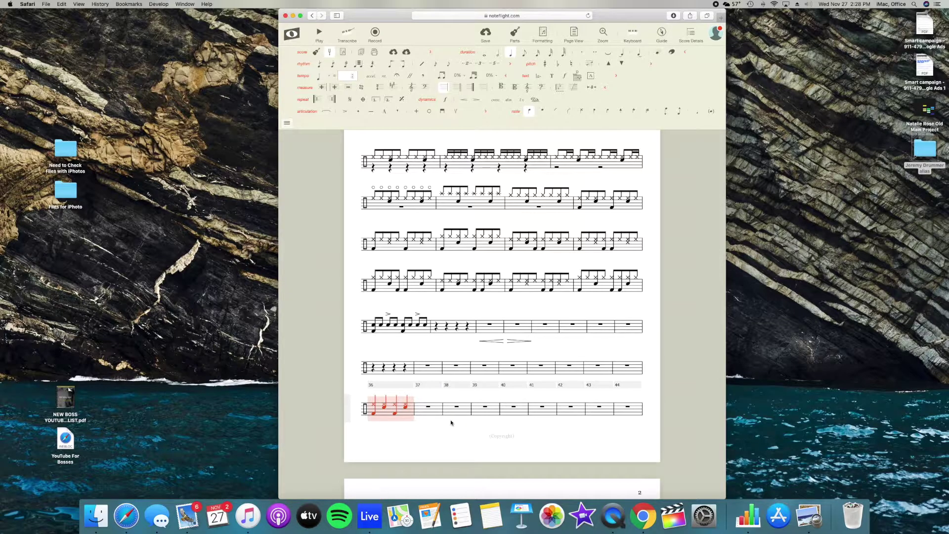
{"action": "key", "text": "space"}
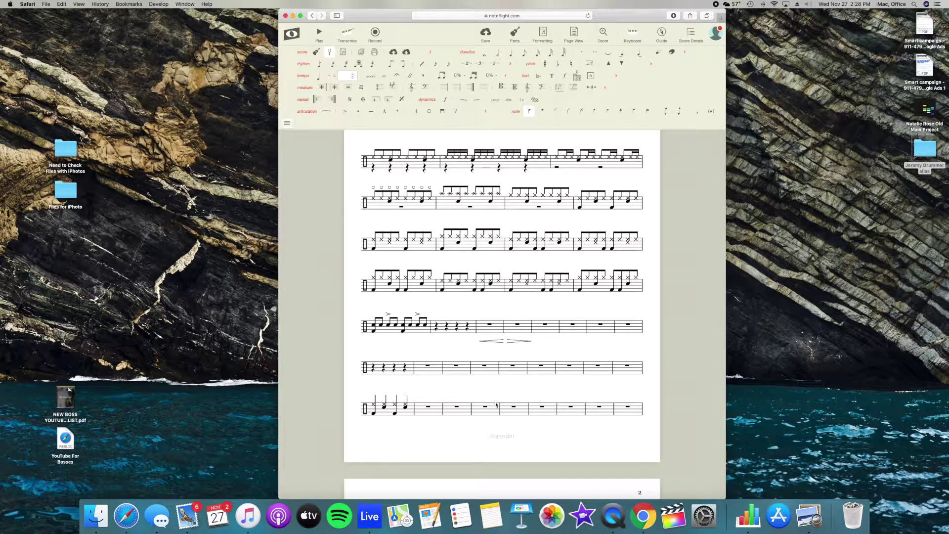
- Set the tempo of measure 36 to 150
{"action": "scroll", "coordinate": [382, 173], "scroll_direction": "up", "scroll_amount": 4}
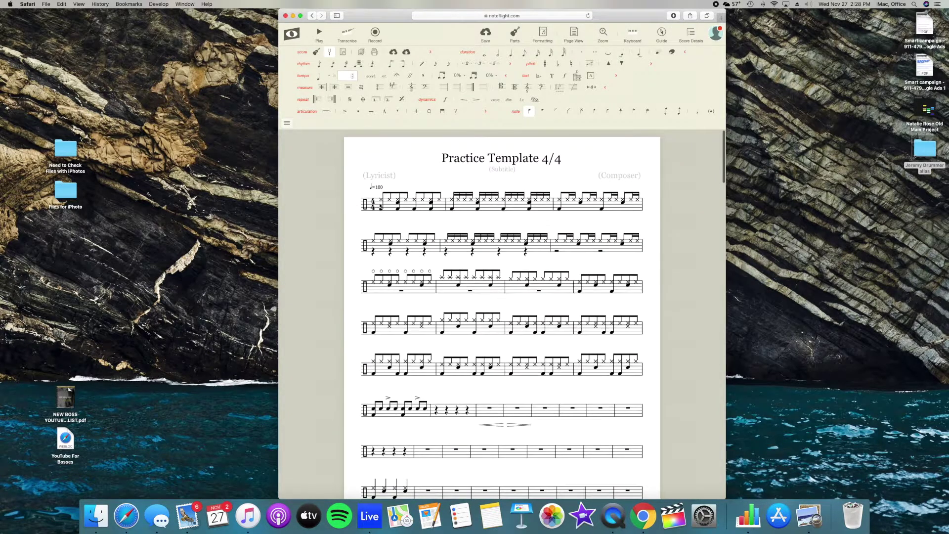
{"action": "scroll", "coordinate": [390, 277], "scroll_direction": "down", "scroll_amount": 5}
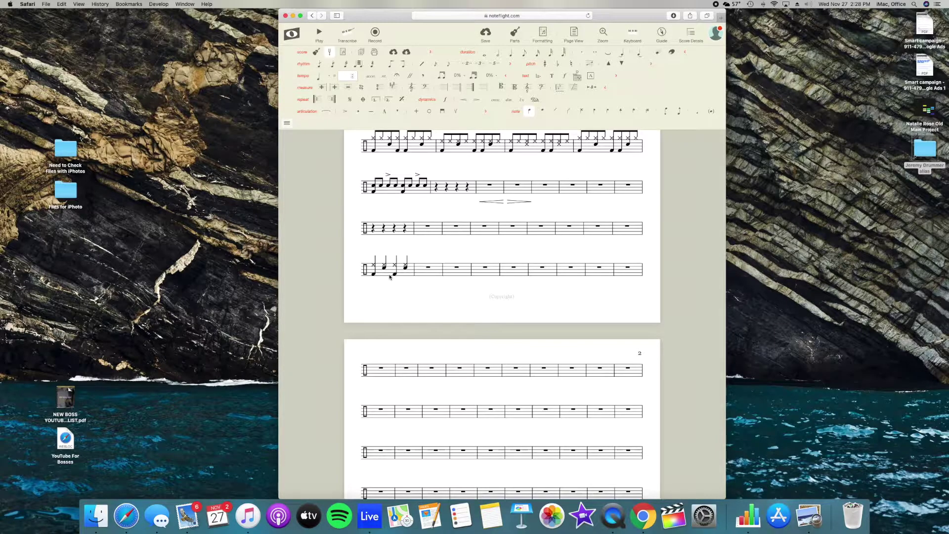
{"action": "left_click", "coordinate": [390, 277]}
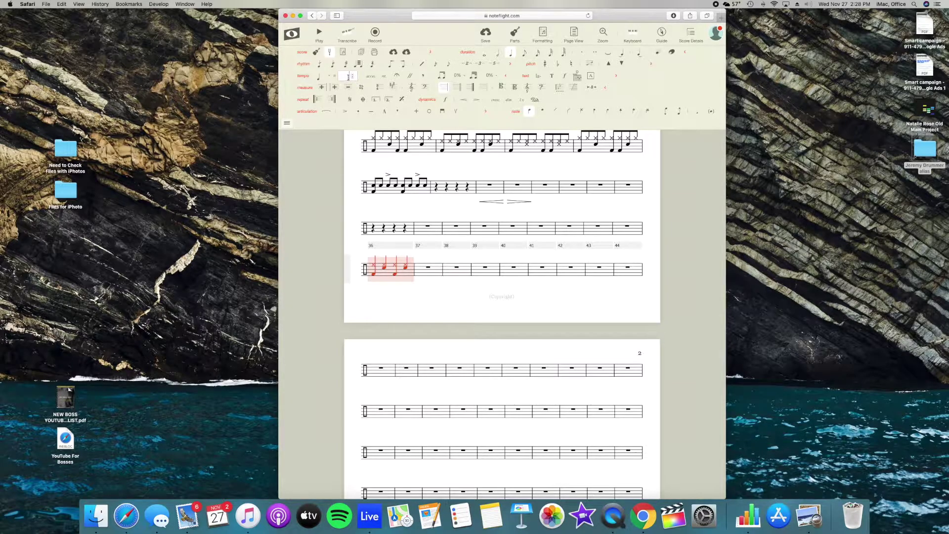
{"action": "type", "text": "150"}
{"action": "key", "text": "Return"}
{"action": "left_click", "coordinate": [396, 295]}
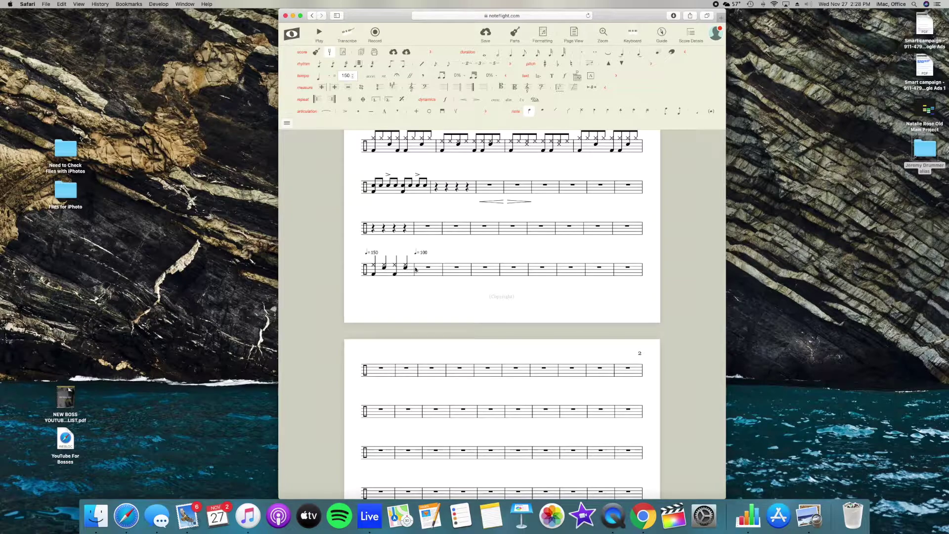
- Copy the drum groove in measure 36 and paste it into measure 37
{"action": "left_click", "coordinate": [618, 273]}
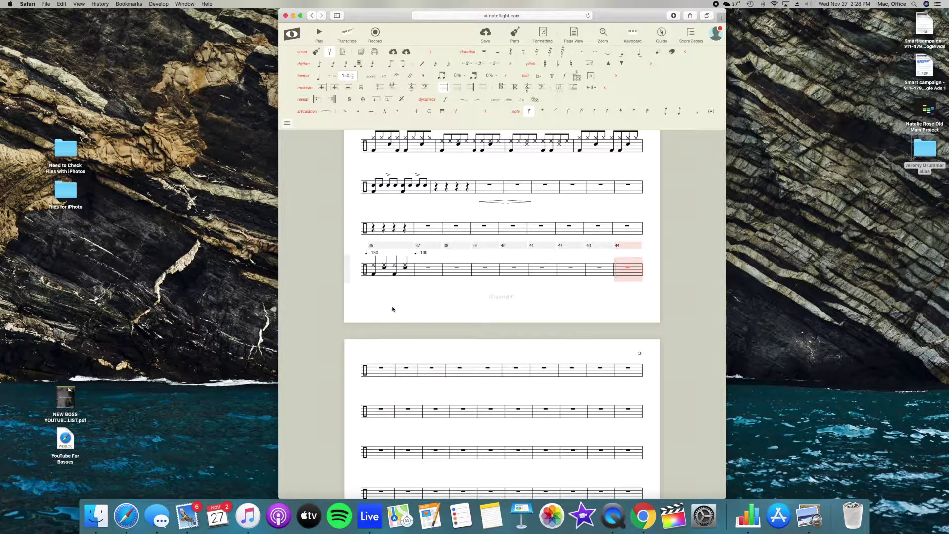
{"action": "left_click", "coordinate": [389, 276], "text": "shift"}
{"action": "left_click", "coordinate": [384, 279]}
{"action": "left_click", "coordinate": [384, 276]}
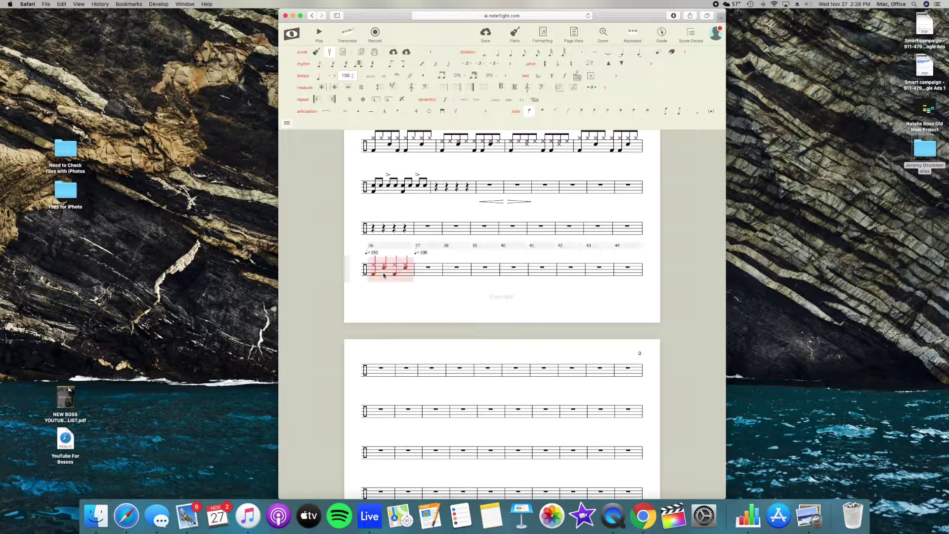
{"action": "key", "text": "super+c"}
{"action": "left_click", "coordinate": [430, 271]}
{"action": "key", "text": "super+v"}
{"action": "key", "text": "Escape"}
- Play the score from beat 1 of measure 36 through the tempo change, stop playback and return to the start of the score
{"action": "left_click", "coordinate": [373, 267]}
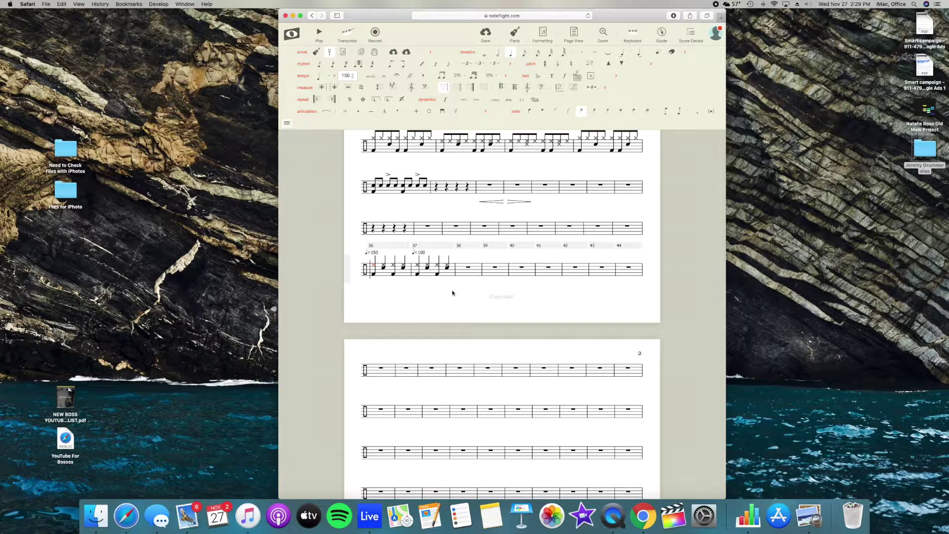
{"action": "key", "text": "space"}
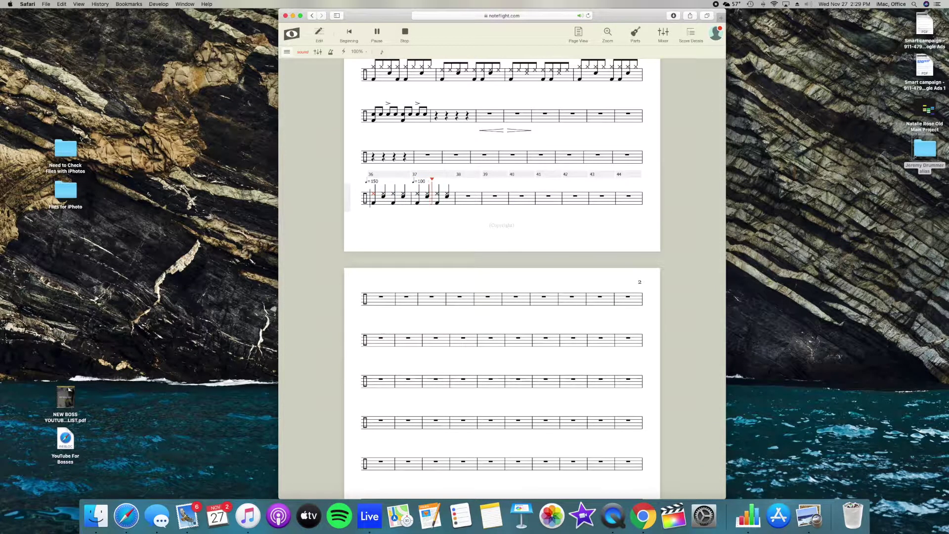
{"action": "key", "text": "space"}
{"action": "scroll", "coordinate": [426, 239], "scroll_direction": "up", "scroll_amount": 3}
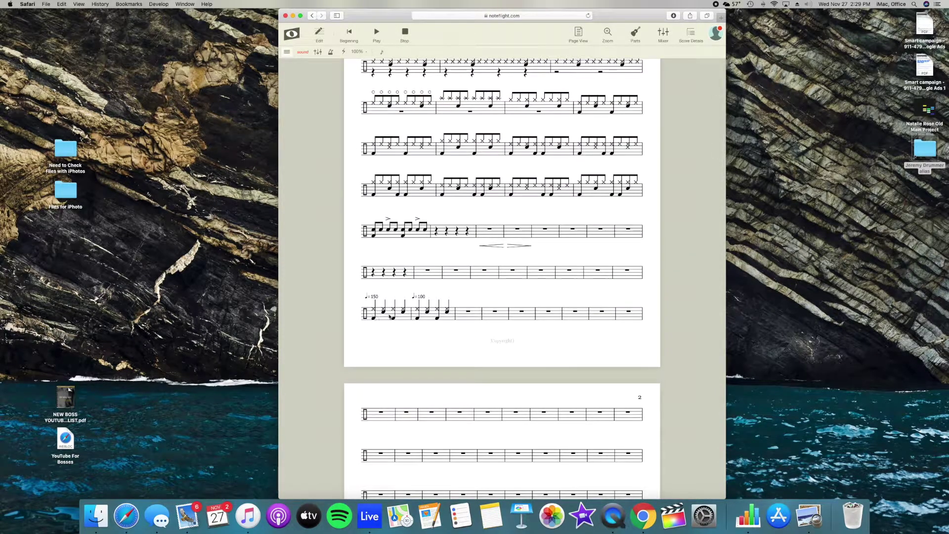
{"action": "scroll", "coordinate": [455, 338], "scroll_direction": "up", "scroll_amount": 5}
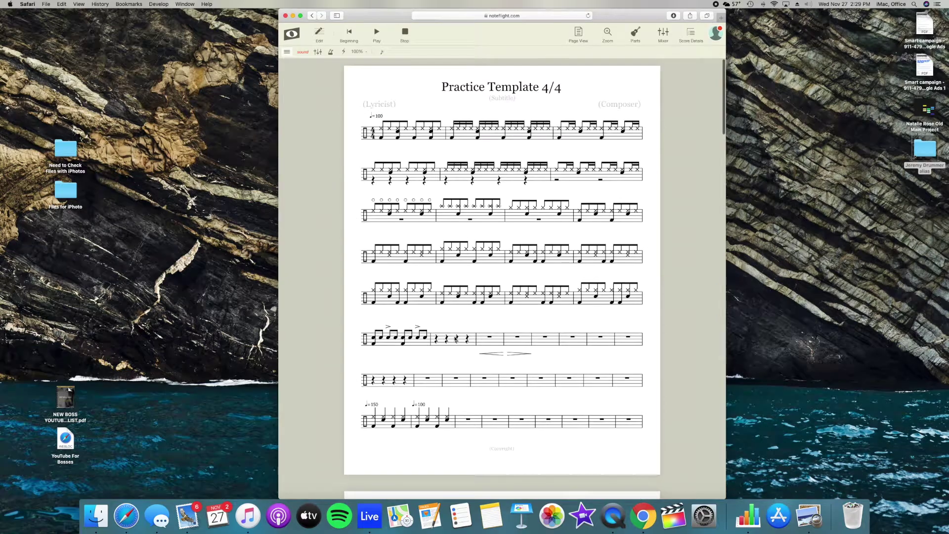
- Switch the score back to editing at the empty measures at the start of page 2
{"action": "scroll", "coordinate": [455, 339], "scroll_direction": "down", "scroll_amount": 5}
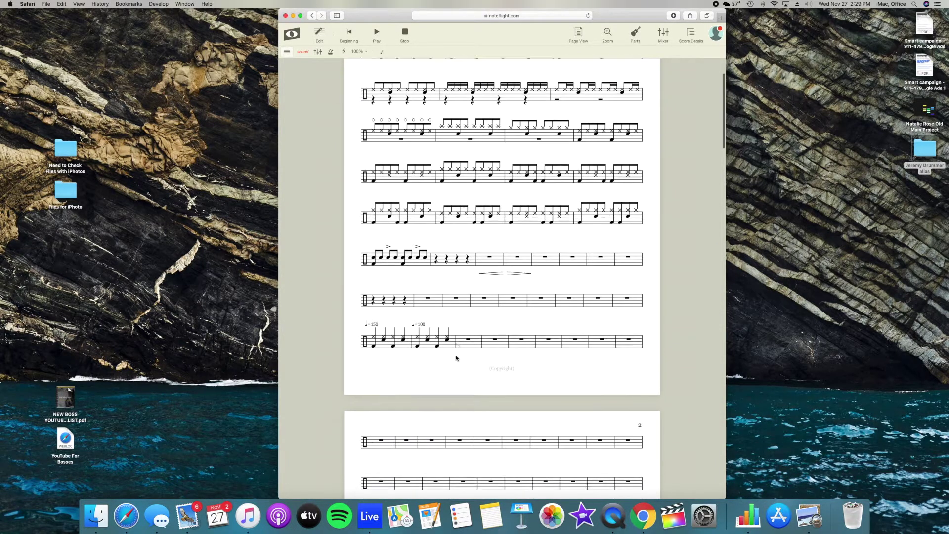
{"action": "scroll", "coordinate": [456, 358], "scroll_direction": "down", "scroll_amount": 3}
{"action": "scroll", "coordinate": [457, 358], "scroll_direction": "up", "scroll_amount": 6}
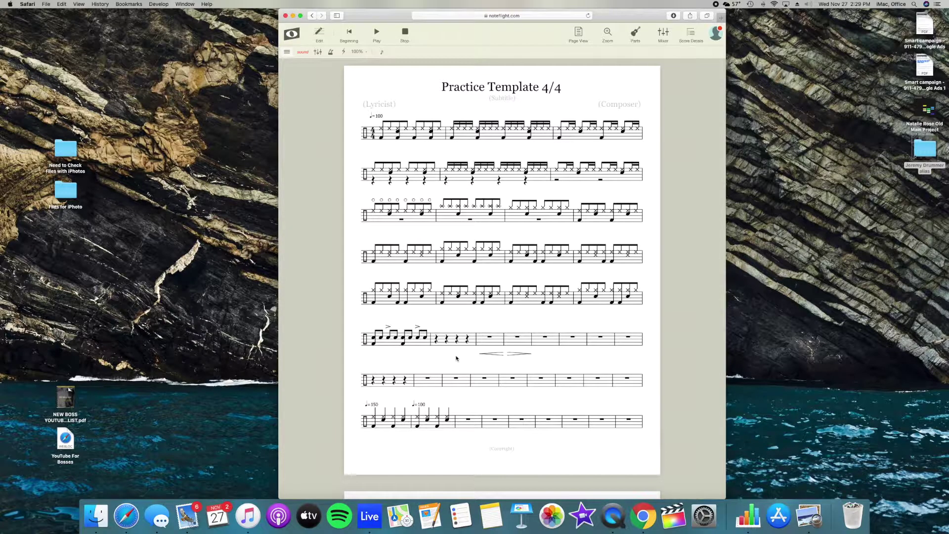
{"action": "scroll", "coordinate": [457, 358], "scroll_direction": "down", "scroll_amount": 3}
{"action": "left_click", "coordinate": [378, 381]}
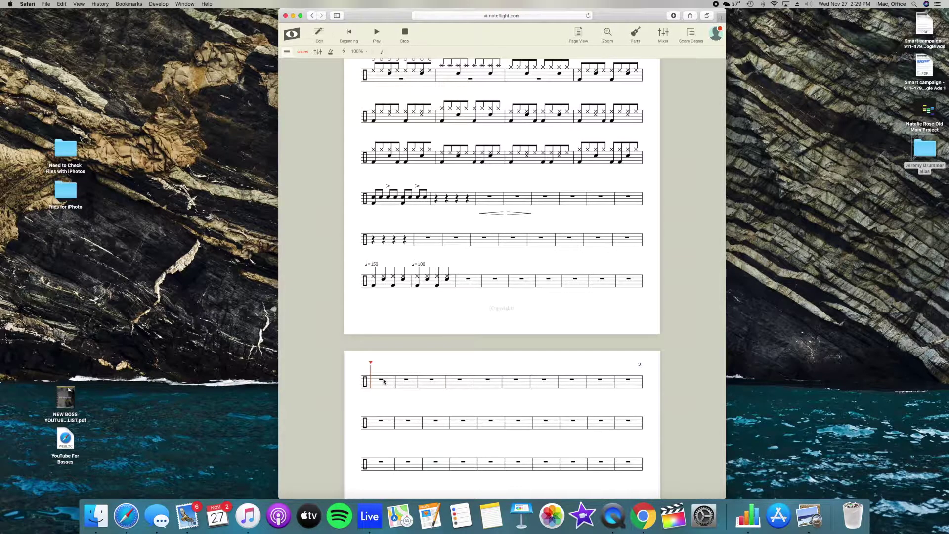
{"action": "double_click", "coordinate": [384, 382]}
{"action": "scroll", "coordinate": [416, 392], "scroll_direction": "down", "scroll_amount": 2}
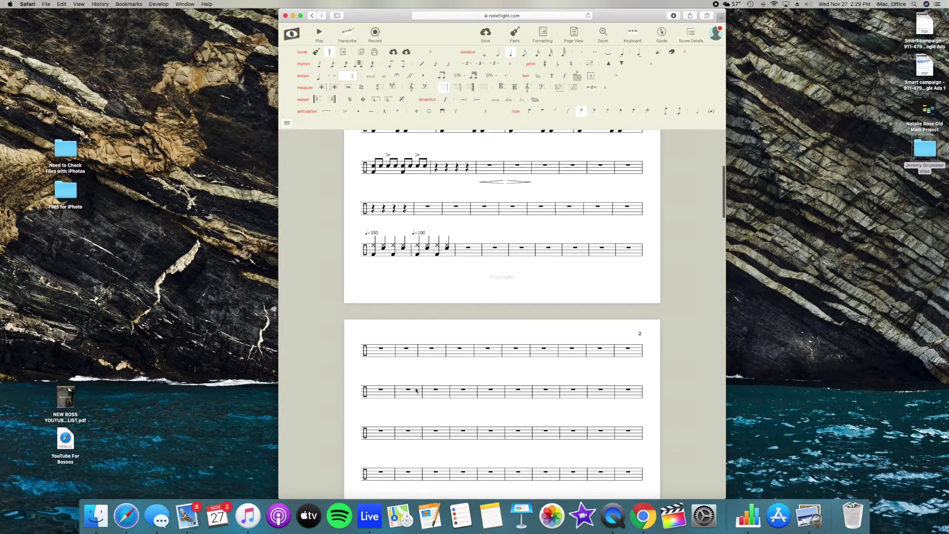
- Enter a hi-hat note on beat 1 of measure 45 and shorten its duration step by step from a quarter note
{"action": "left_click", "coordinate": [375, 347]}
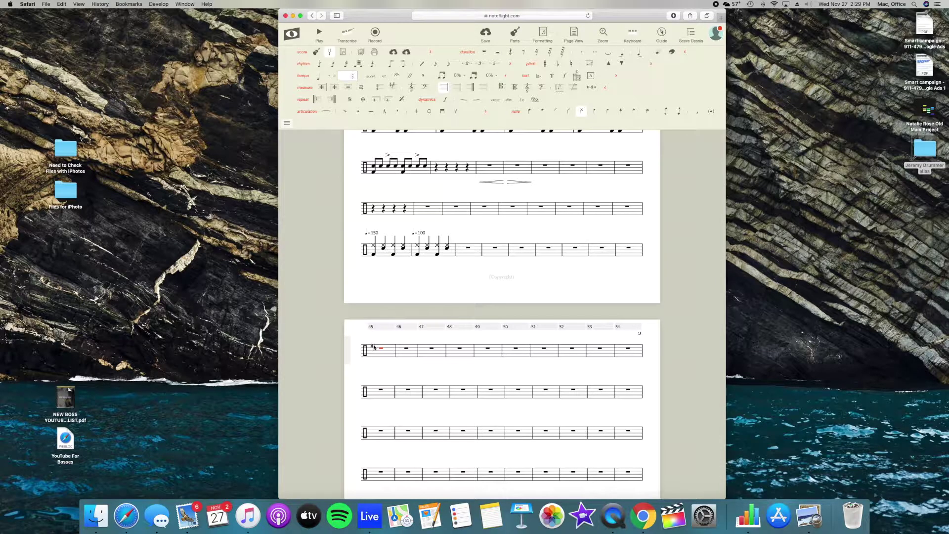
{"action": "left_click", "coordinate": [374, 347]}
{"action": "key", "text": "bracketleft"}
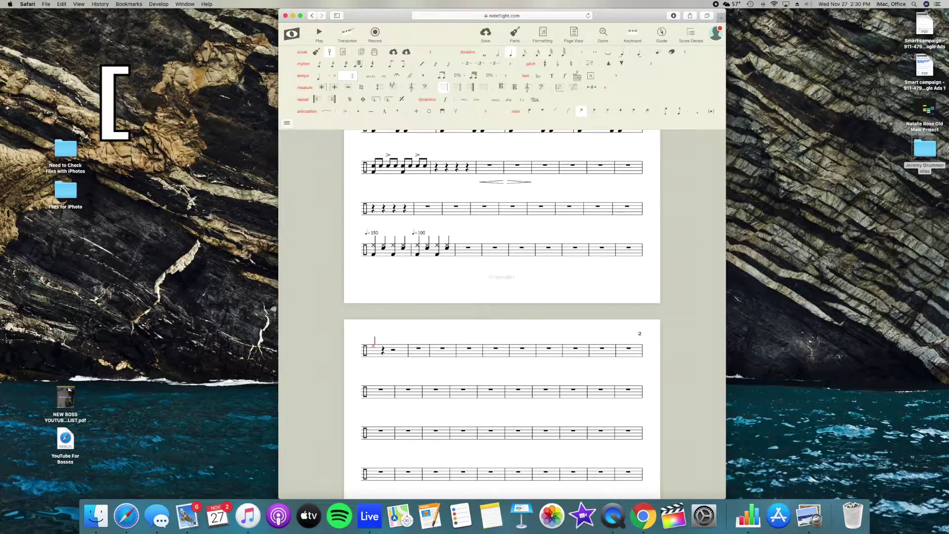
{"action": "key", "text": "bracketleft"}
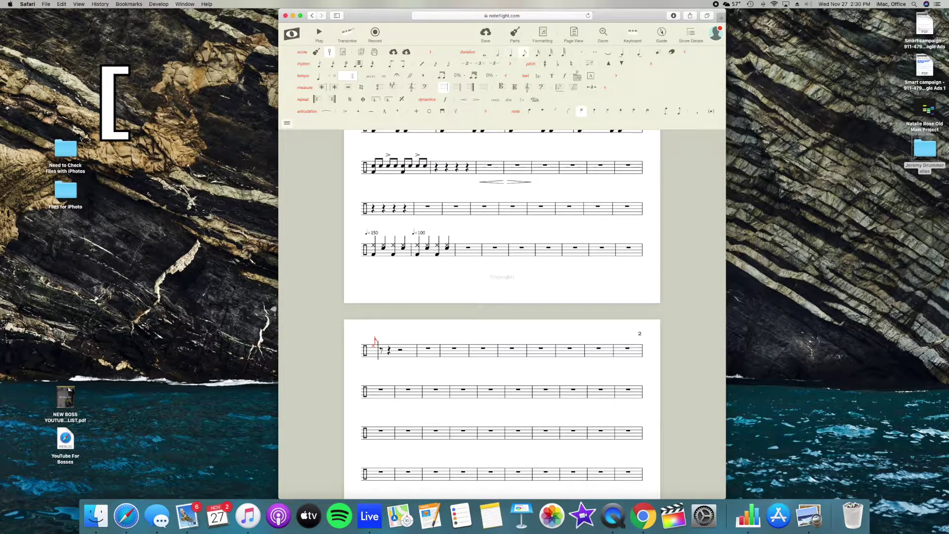
{"action": "key", "text": "bracketleft"}
{"action": "key", "text": "bracketleft"}
{"action": "key", "text": "bracketleft"}
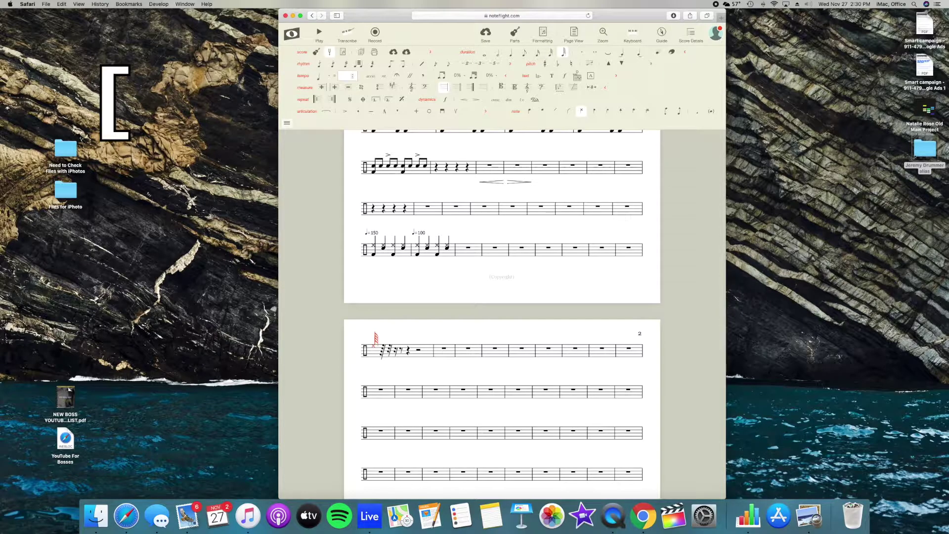
- Lengthen the hi-hat note in measure 45 step by step to a half note
{"action": "key", "text": "bracketright"}
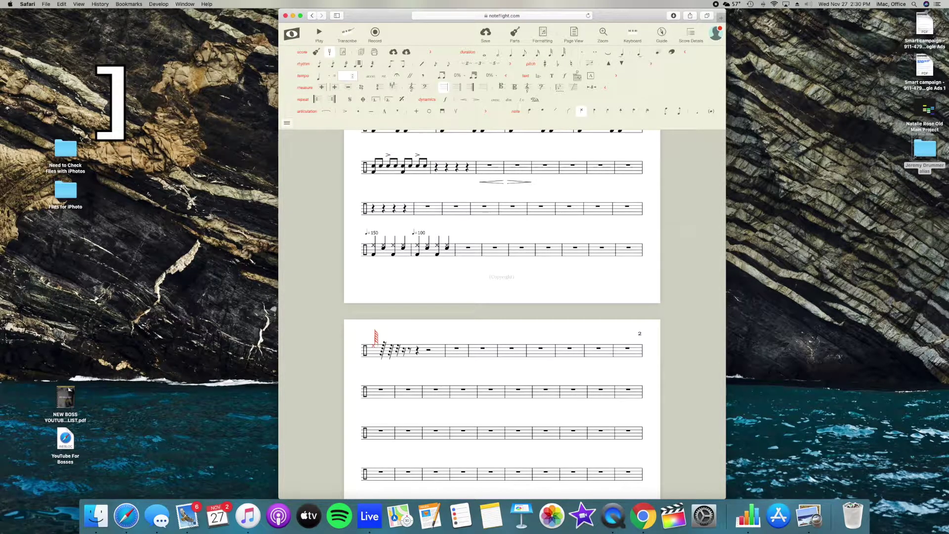
{"action": "key", "text": "bracketright"}
{"action": "key", "text": "bracketright"}
{"action": "key", "text": "bracketright"}
{"action": "key", "text": "bracketright"}
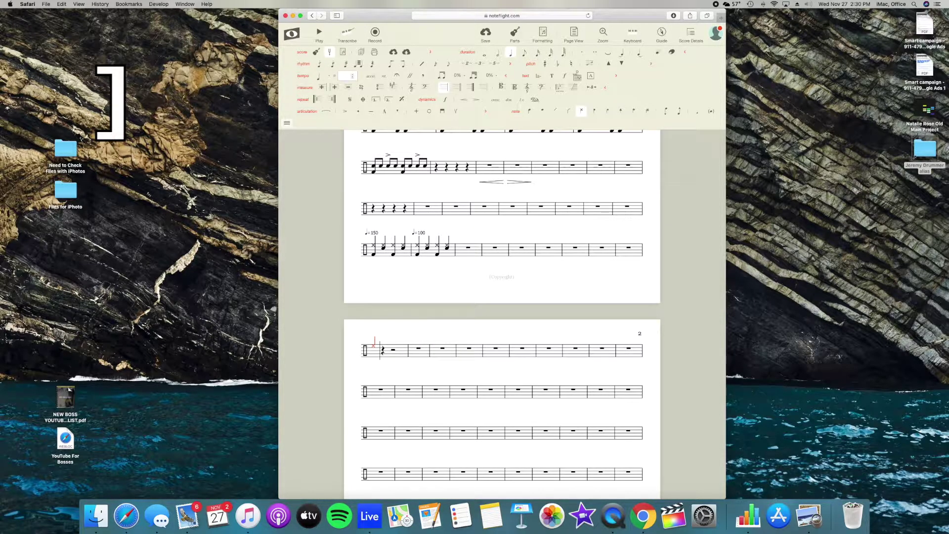
{"action": "key", "text": "bracketright"}
{"action": "key", "text": "bracketright"}
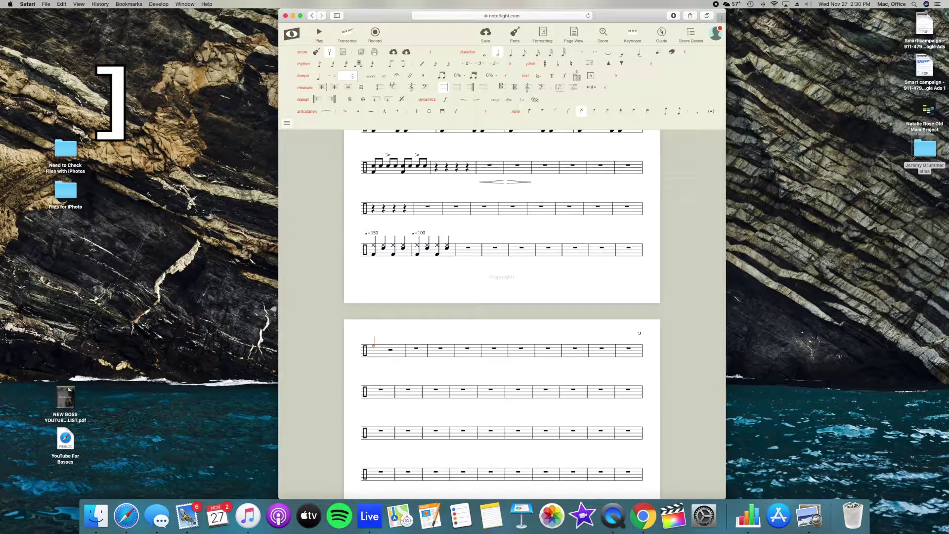
- Shorten the hi-hat in measure 45 to an eighth note and repeat it until the measure is filled
{"action": "key", "text": "bracketleft"}
{"action": "key", "text": "bracketleft"}
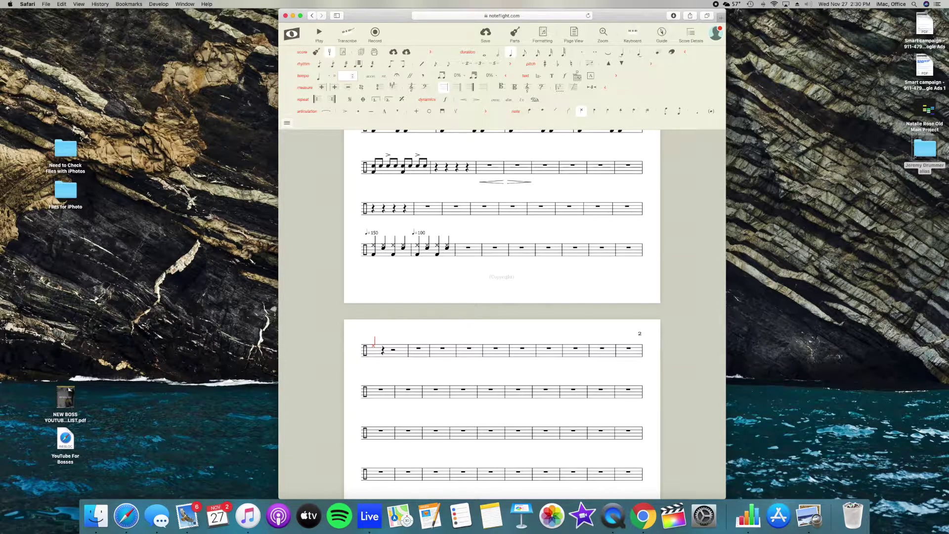
{"action": "key", "text": "bracketleft"}
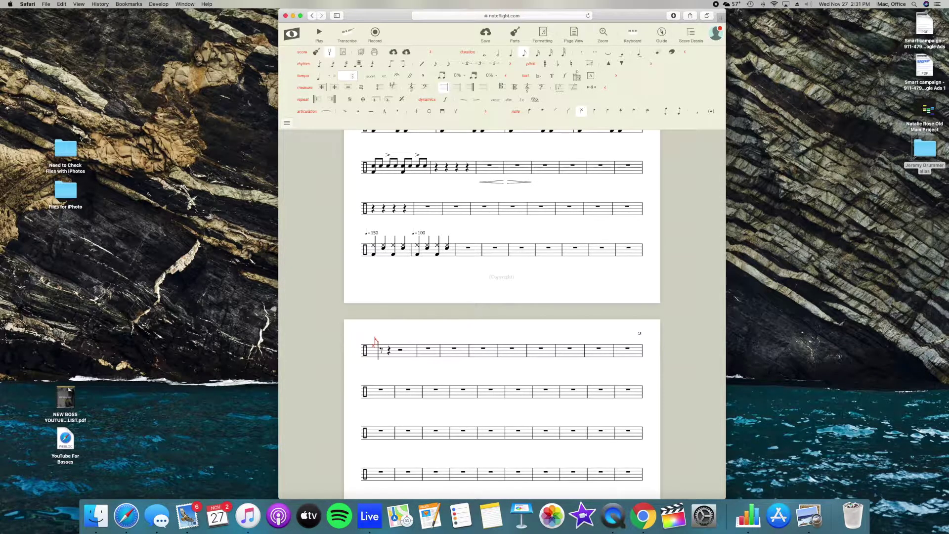
{"action": "key", "text": "r"}
{"action": "key", "text": "r"}
{"action": "key", "text": "r"}
{"action": "key", "text": "r"}
{"action": "key", "text": "r"}
{"action": "key", "text": "r"}
{"action": "key", "text": "r"}
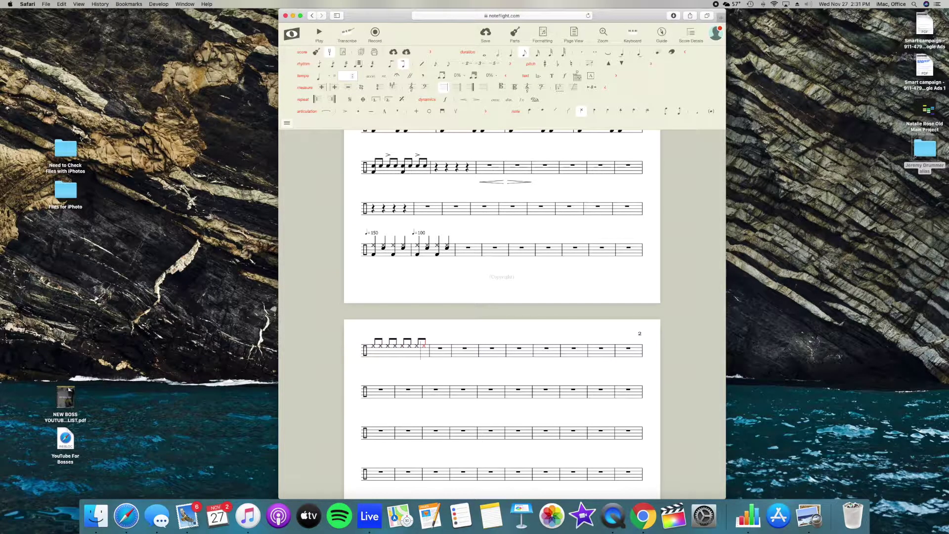
- Enter a sixteenth-note hi-hat at the start of measure 54 and repeat it to fill the whole measure
{"action": "left_click", "coordinate": [374, 388]}
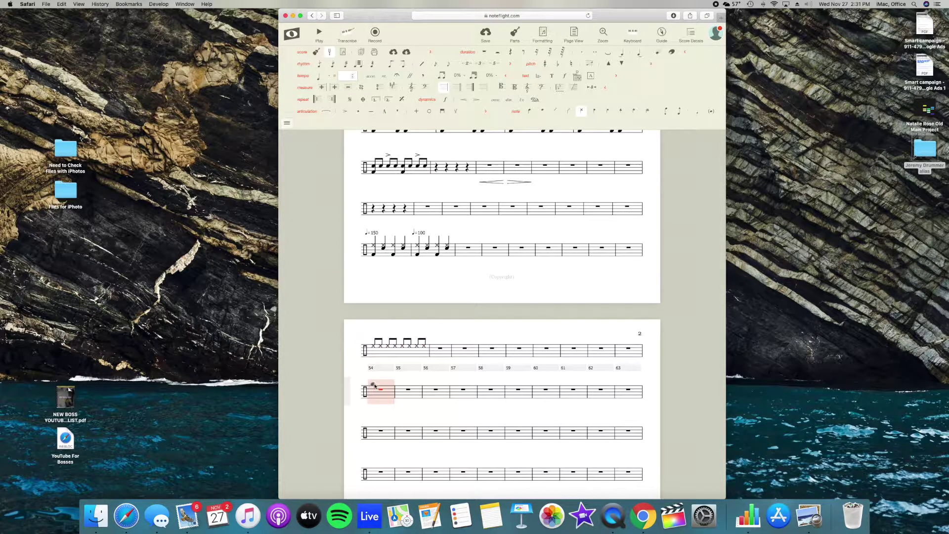
{"action": "left_click", "coordinate": [375, 389]}
{"action": "key", "text": "4"}
{"action": "key", "text": "3"}
{"action": "key", "text": "g"}
{"action": "key", "text": "g"}
{"action": "key", "text": "g"}
{"action": "key", "text": "g"}
{"action": "key", "text": "g"}
{"action": "key", "text": "g"}
{"action": "key", "text": "g"}
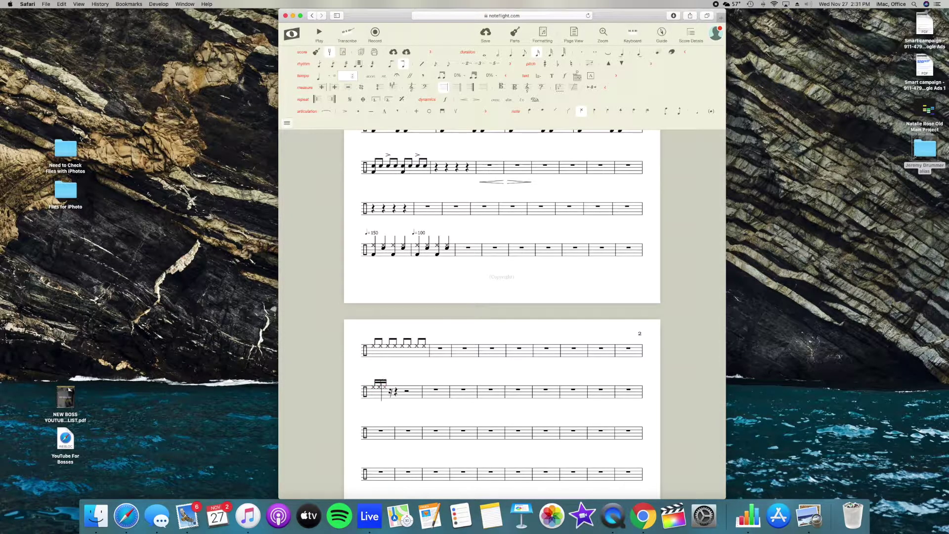
{"action": "key", "text": "g"}
{"action": "key", "text": "g"}
{"action": "key", "text": "g"}
{"action": "key", "text": "g"}
{"action": "key", "text": "g"}
{"action": "key", "text": "g"}
{"action": "key", "text": "g"}
{"action": "key", "text": "g"}
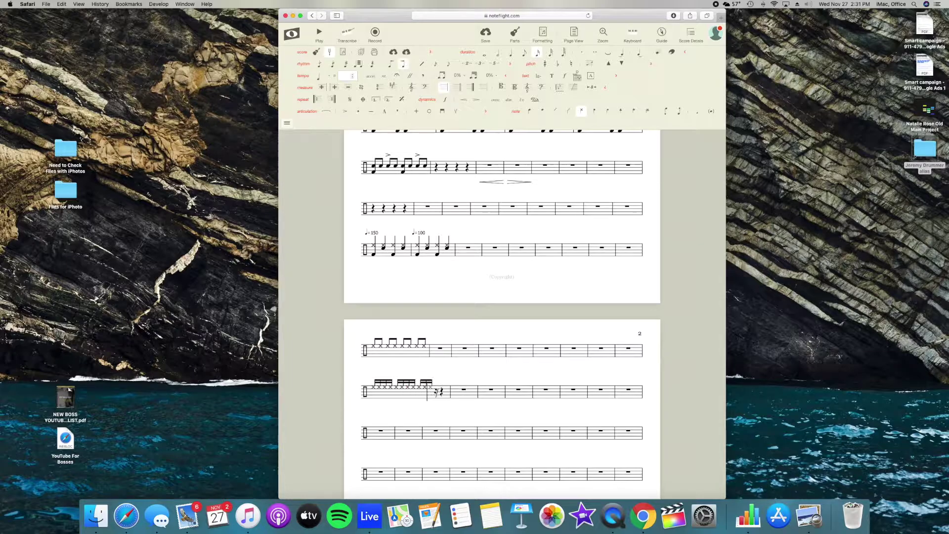
{"action": "key", "text": "g"}
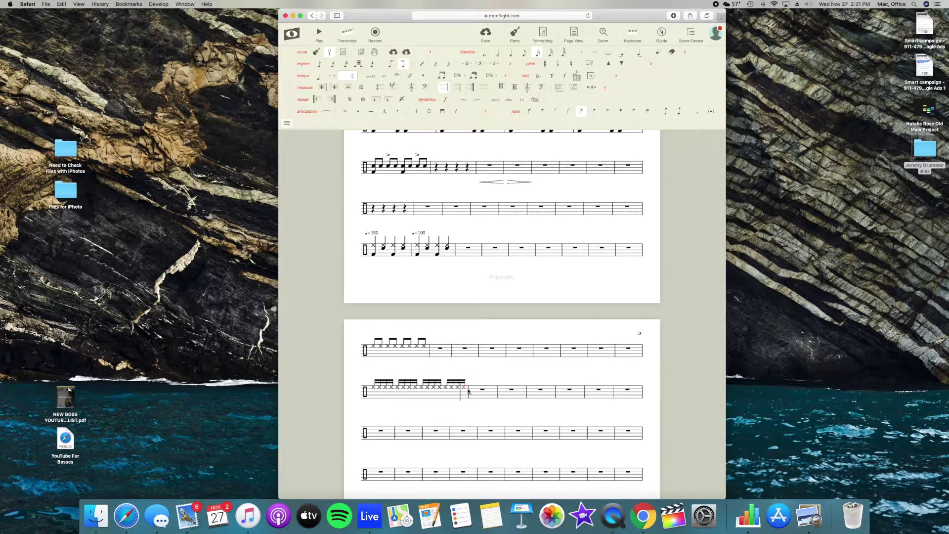
- Copy the sixteenth-note hi-hats of measure 54 into measure 55 and delete the pasted notes again
{"action": "left_click", "coordinate": [372, 389]}
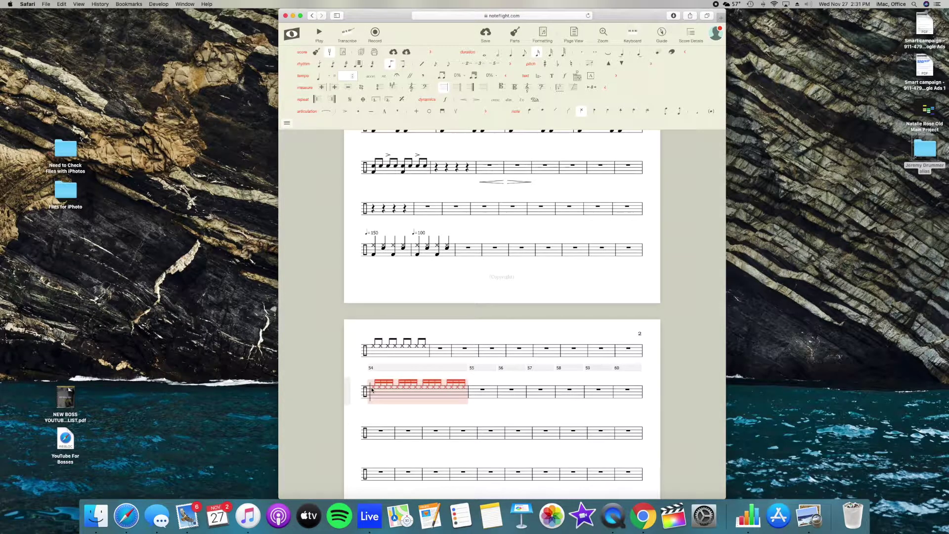
{"action": "key", "text": "super+c"}
{"action": "key", "text": "super+v"}
{"action": "left_click", "coordinate": [593, 402]}
{"action": "left_click", "coordinate": [506, 395]}
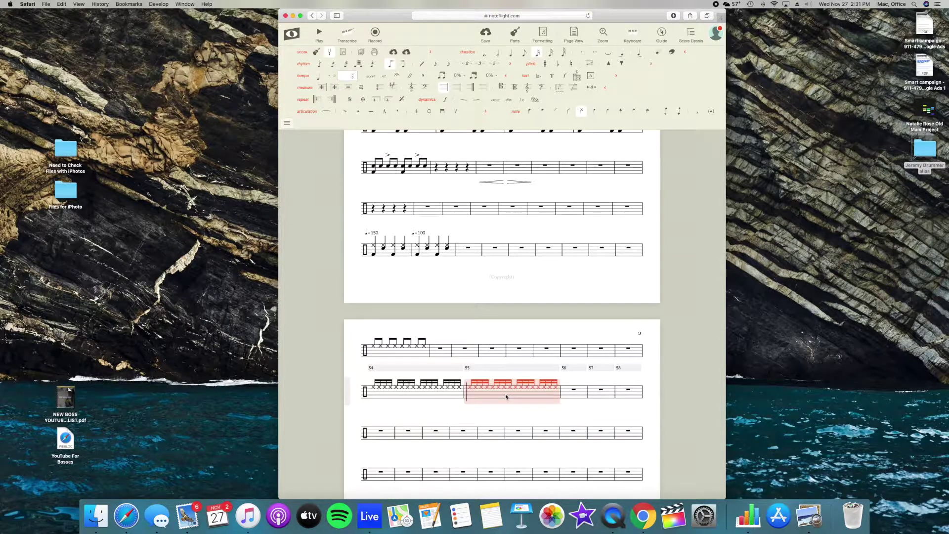
{"action": "key", "text": "BackSpace"}
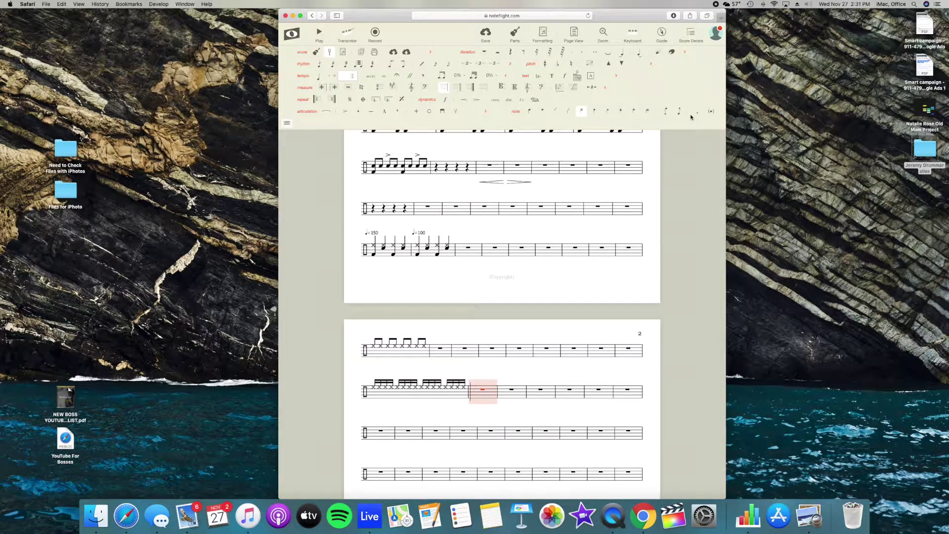
{"action": "left_click", "coordinate": [288, 124]}
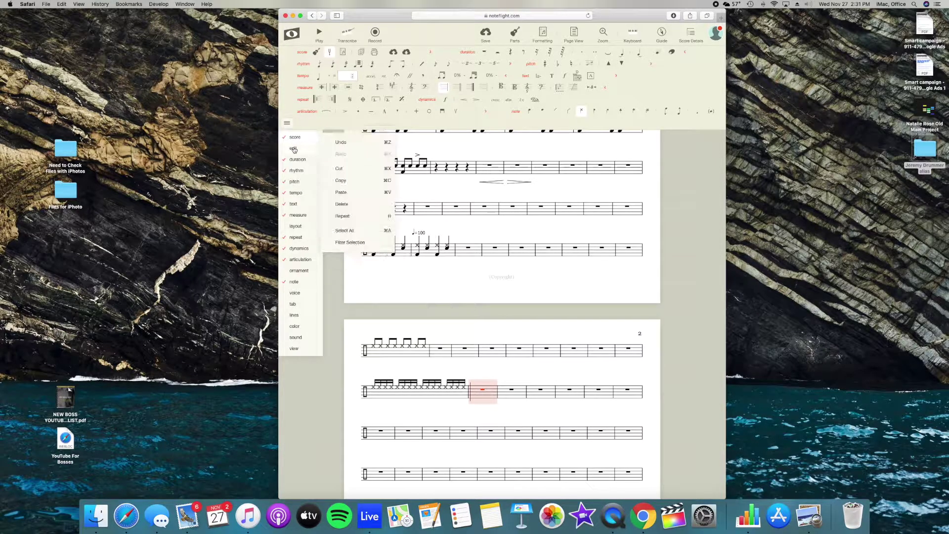
{"action": "mouse_move", "coordinate": [306, 240]}
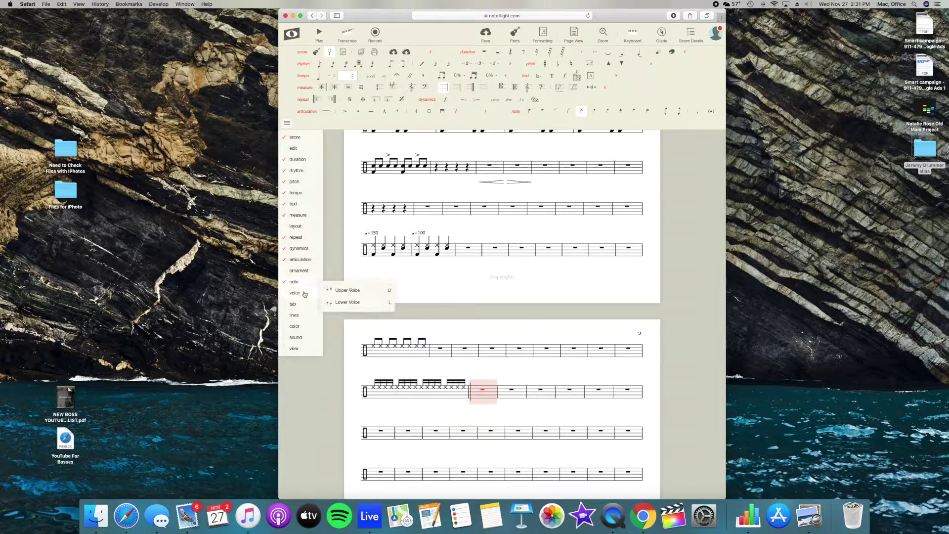
{"action": "mouse_move", "coordinate": [310, 142]}
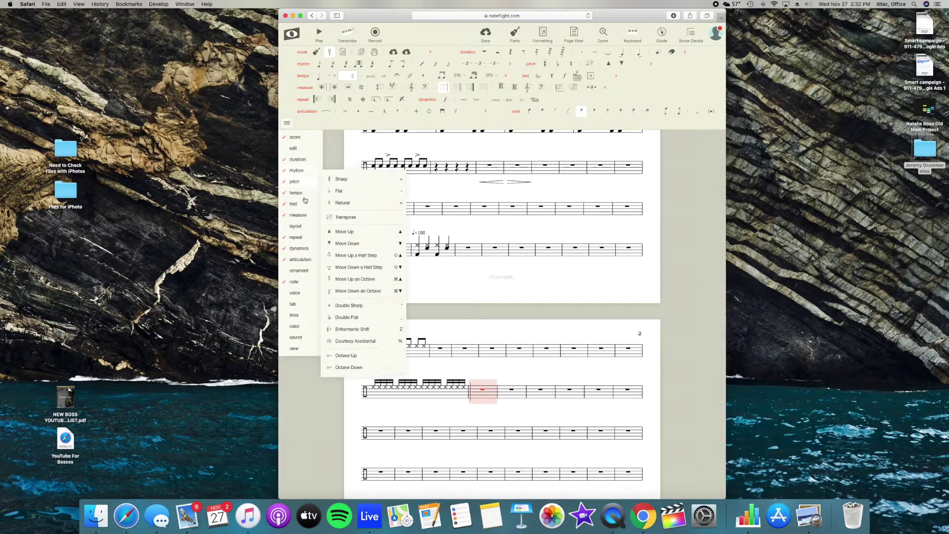
{"action": "mouse_move", "coordinate": [304, 271]}
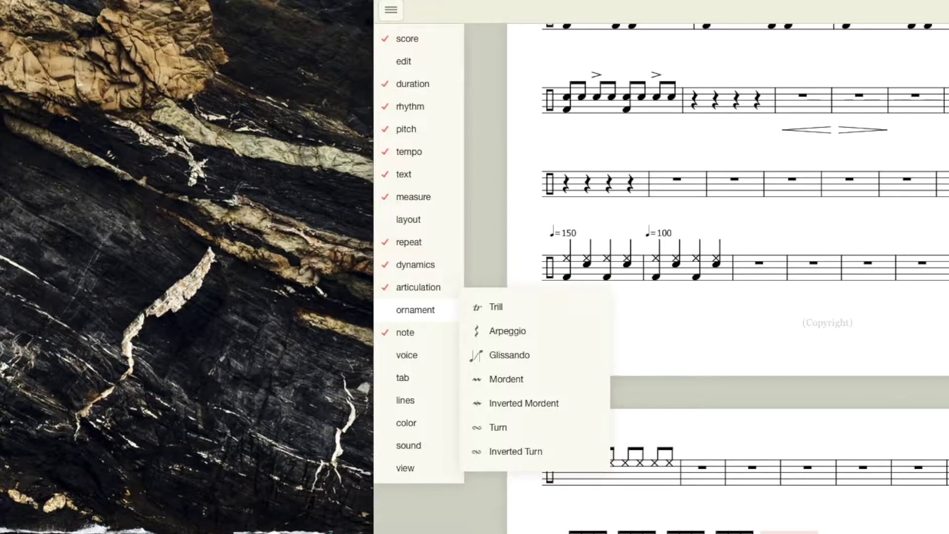
{"action": "mouse_move", "coordinate": [397, 19]}
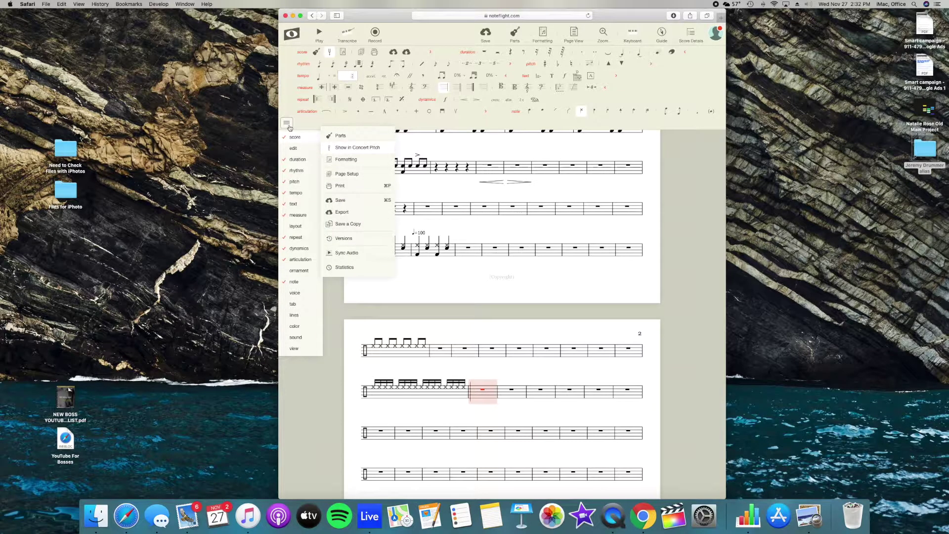
{"action": "left_click", "coordinate": [288, 124]}
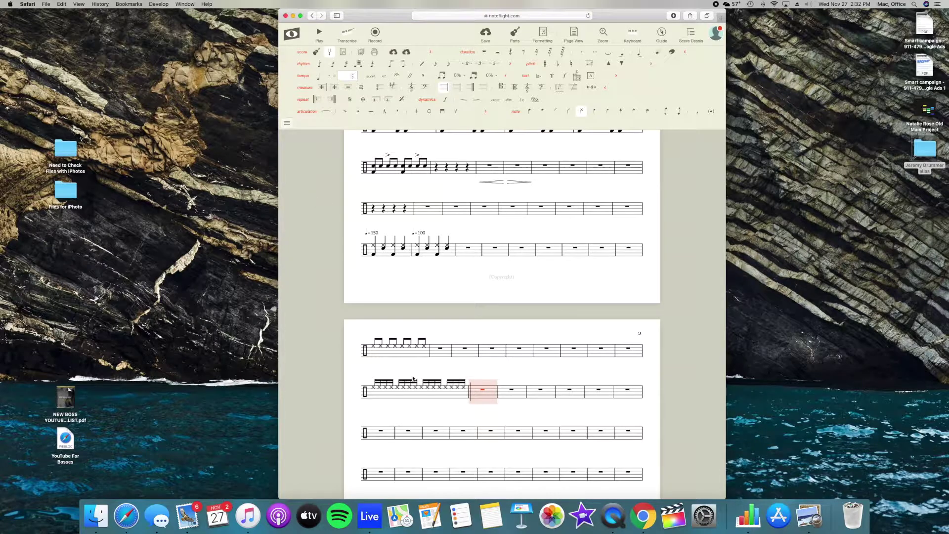
- Replace the four sixteenth-note hi-hats on beat 2 of measure 54 with a quarter rest
{"action": "left_click", "coordinate": [399, 390]}
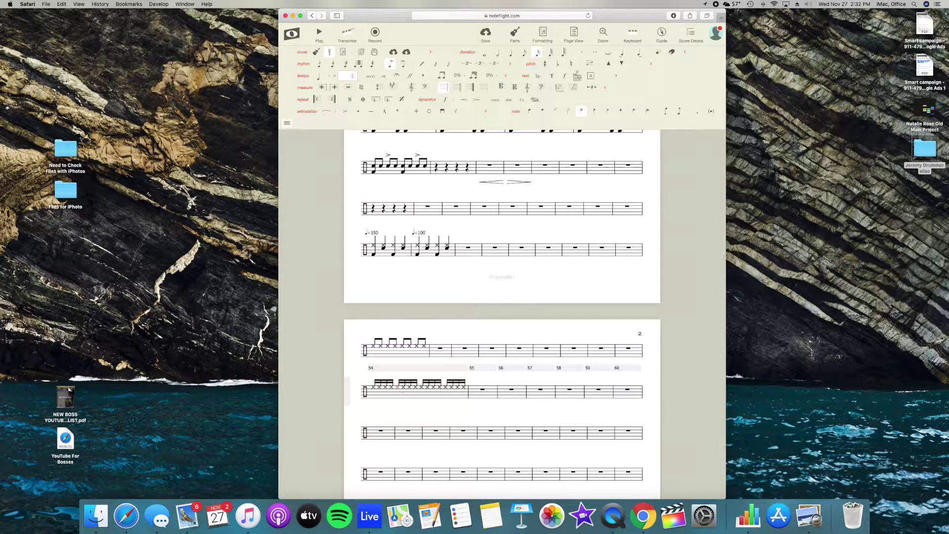
{"action": "left_click", "coordinate": [417, 391]}
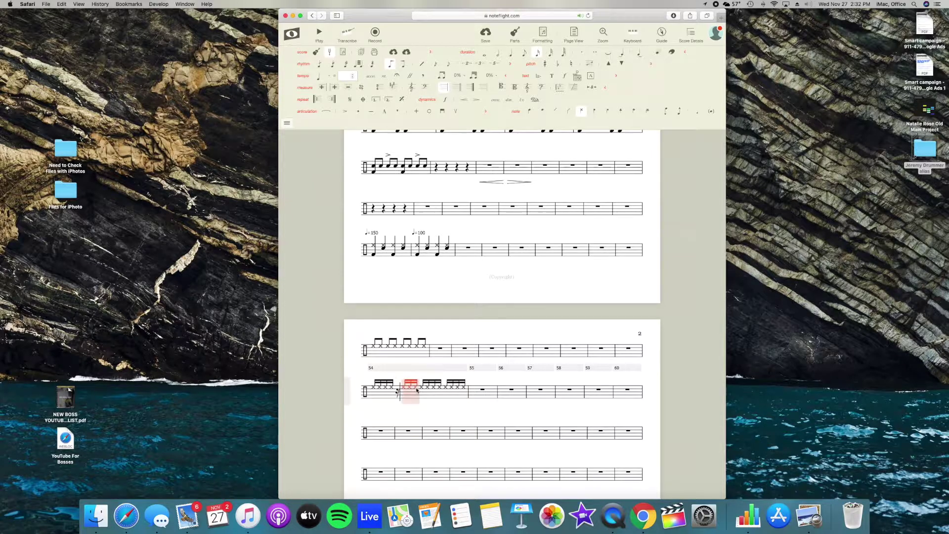
{"action": "left_click", "coordinate": [399, 393]}
{"action": "key", "text": "5"}
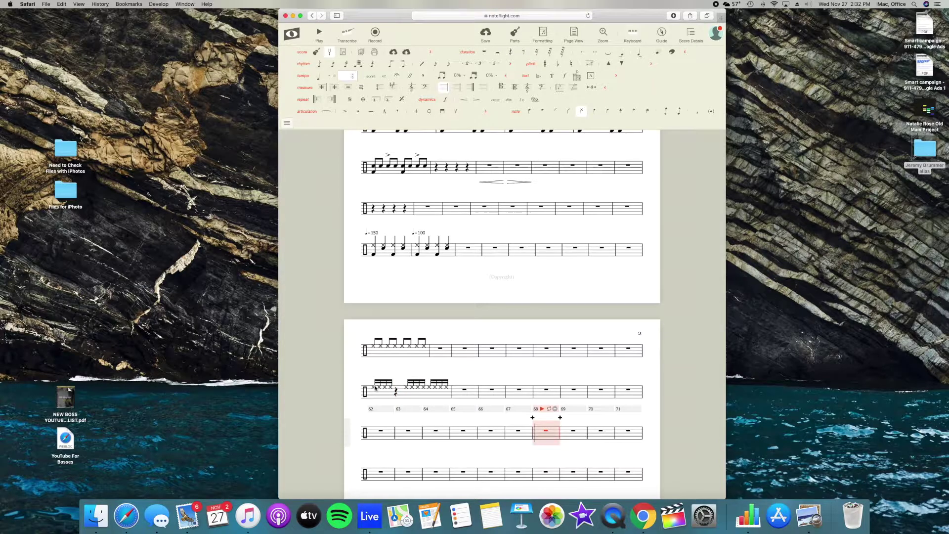
- Add drum notes beneath the first hi-hat of measure 54 and turn their stem downward
{"action": "left_click", "coordinate": [374, 388]}
{"action": "key", "text": "Down"}
{"action": "key", "text": "Down"}
{"action": "key", "text": "Down"}
{"action": "key", "text": "Up"}
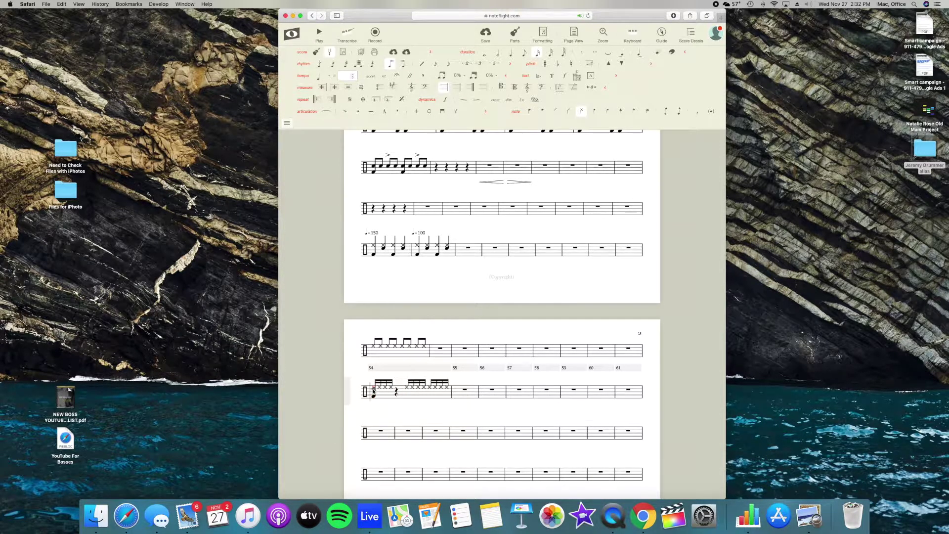
{"action": "key", "text": "Escape"}
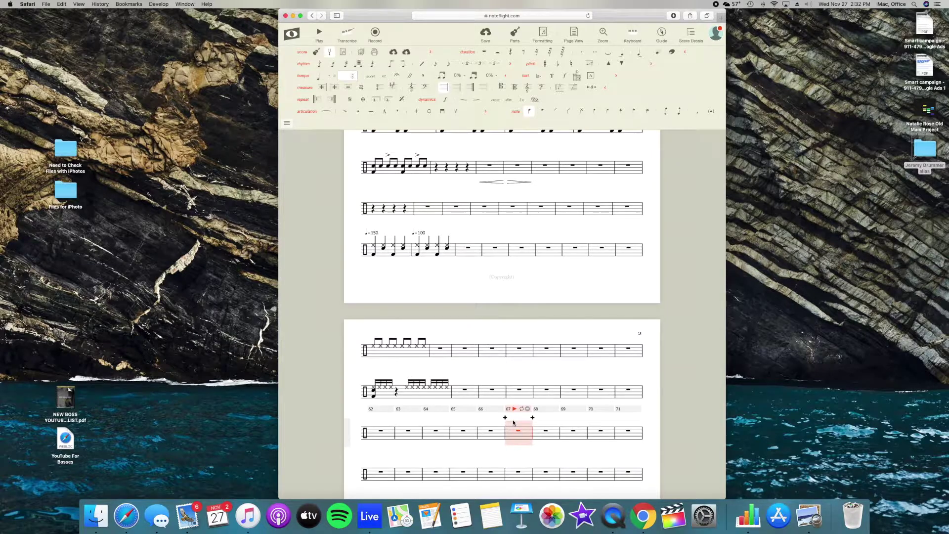
{"action": "left_click", "coordinate": [374, 395]}
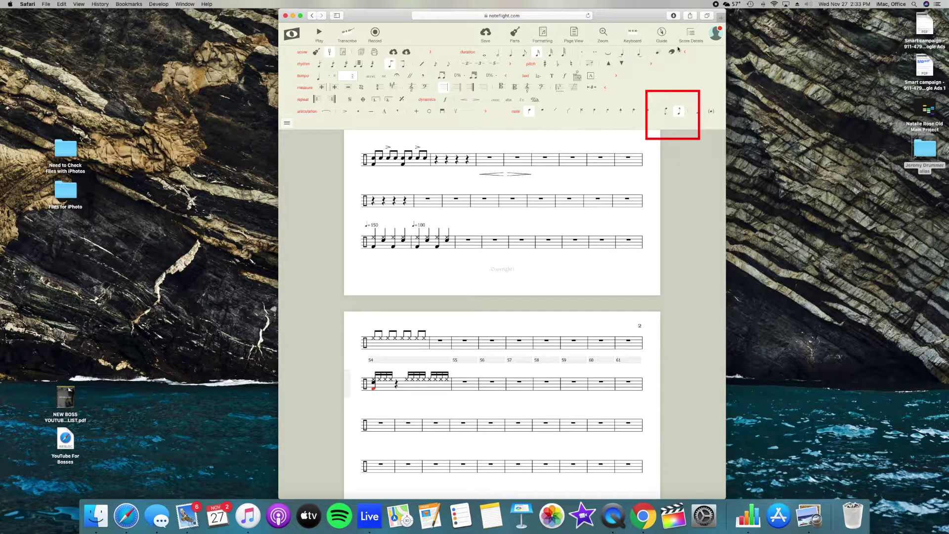
{"action": "left_click", "coordinate": [670, 115]}
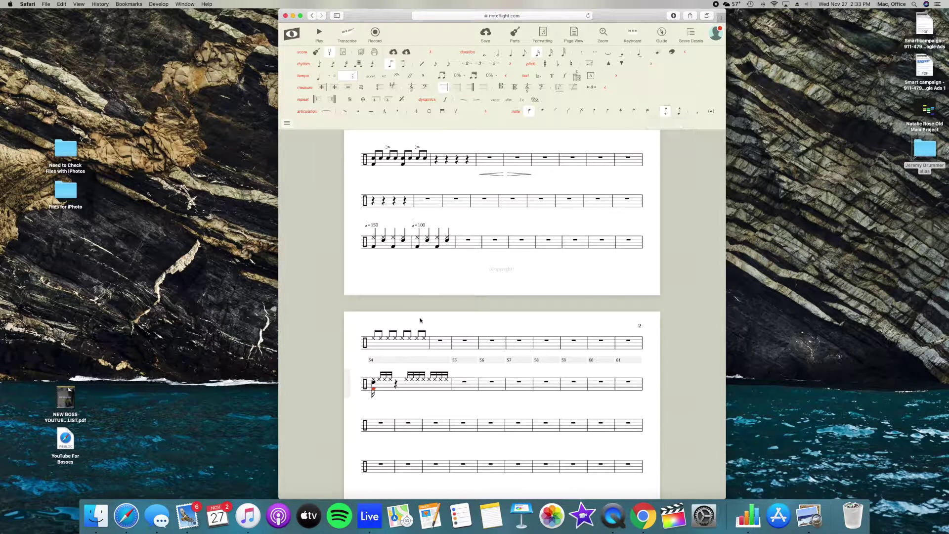
- Place a quarter note at the bottom of the staff on beat 1 of measure 55
{"action": "left_click", "coordinate": [461, 389]}
{"action": "left_click", "coordinate": [460, 390]}
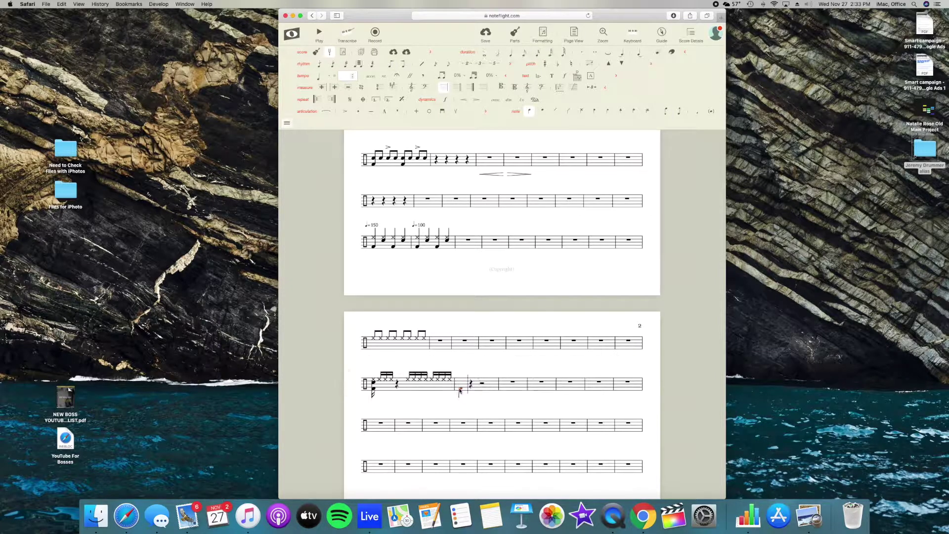
- Try a different stem direction and lower pitch for the bottom drum notes, and undo the recent edits in measures 54 and 55
{"action": "left_click", "coordinate": [666, 111]}
{"action": "left_click", "coordinate": [373, 391]}
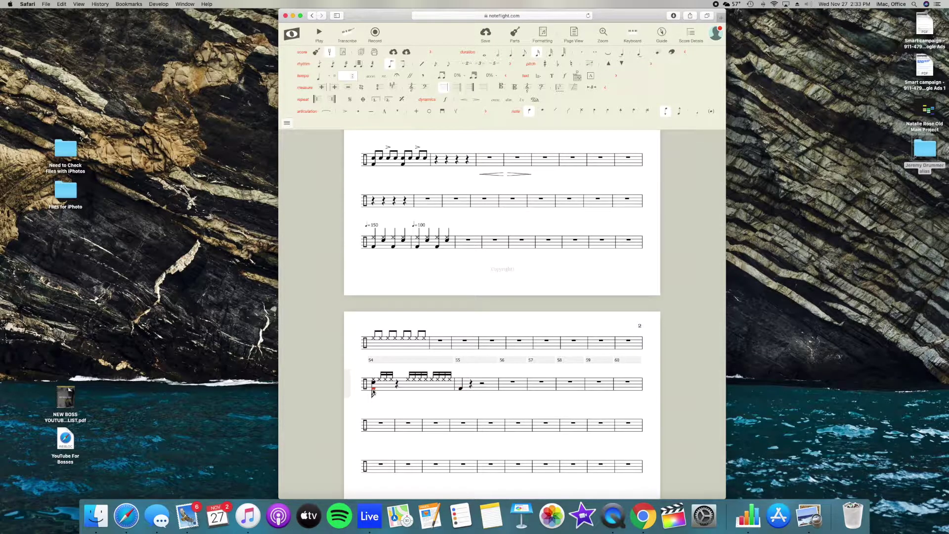
{"action": "key", "text": "Down"}
{"action": "key", "text": "Down"}
{"action": "key", "text": "ctrl+z"}
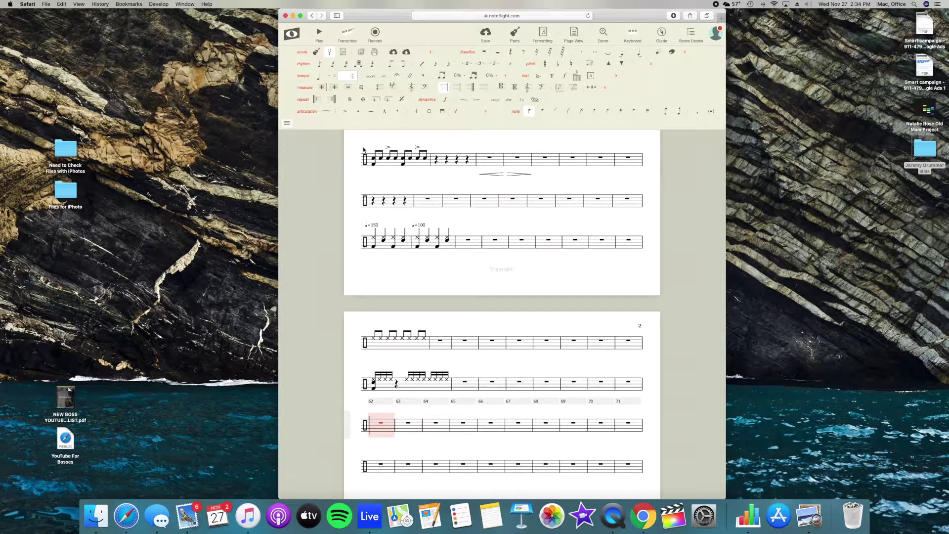
- Show the full list of notation palettes and add a lower voice to the empty measure 62
{"action": "left_click", "coordinate": [286, 123]}
{"action": "mouse_move", "coordinate": [306, 294]}
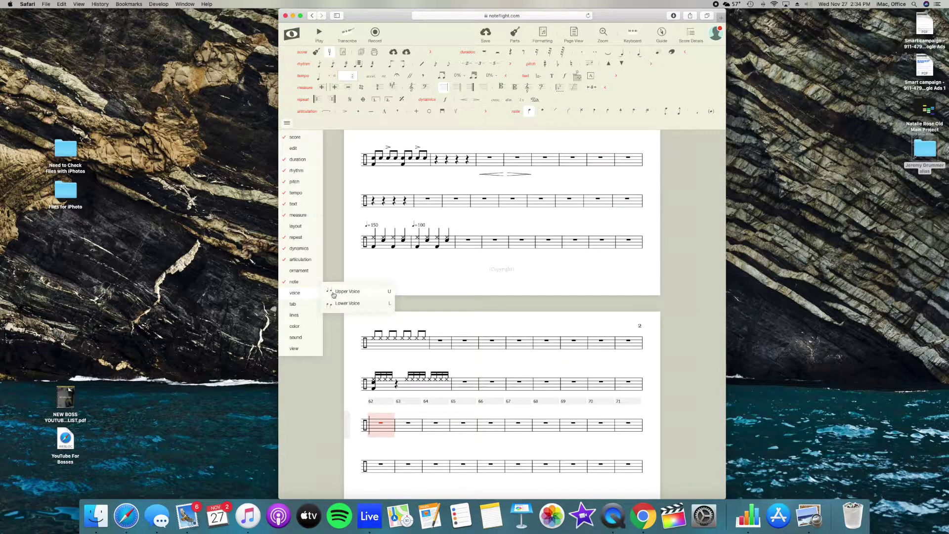
{"action": "left_click", "coordinate": [339, 307]}
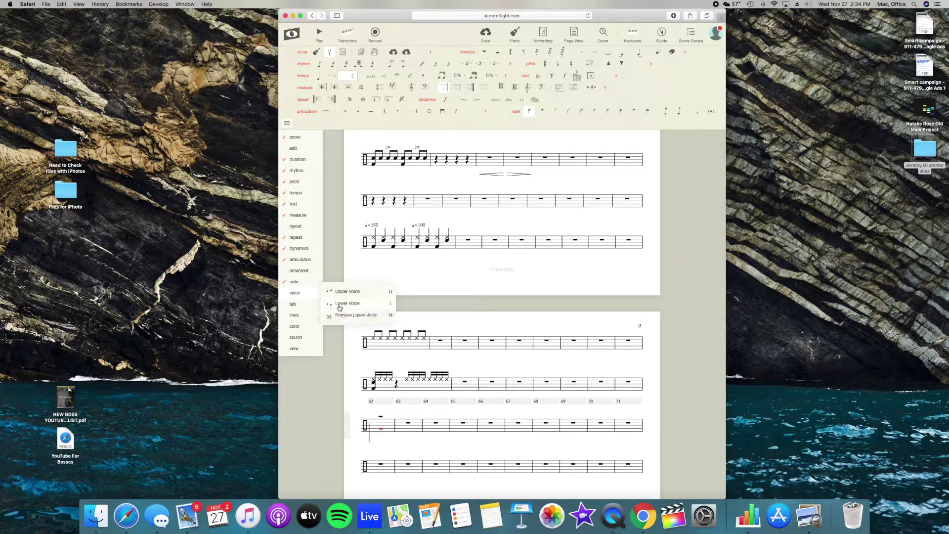
{"action": "left_click", "coordinate": [381, 417]}
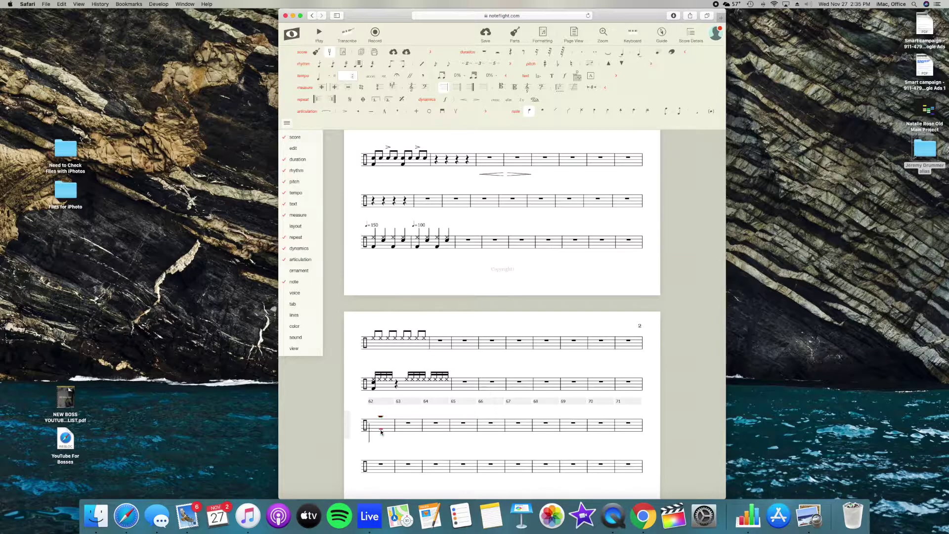
- Fill measure 62 with eighth-note hi-hats
{"action": "key", "text": "r"}
{"action": "key", "text": "r"}
{"action": "key", "text": "r"}
{"action": "key", "text": "r"}
{"action": "key", "text": "r"}
{"action": "key", "text": "r"}
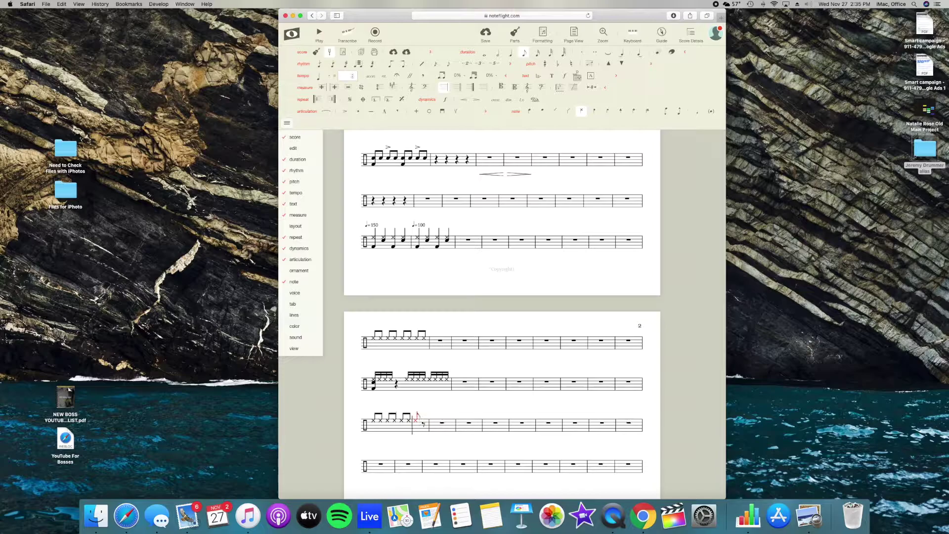
- Add a lower voice to measure 62 with a quarter note on beat 1 and a half note on beat 3
{"action": "left_click", "coordinate": [389, 430]}
{"action": "mouse_move", "coordinate": [309, 335]}
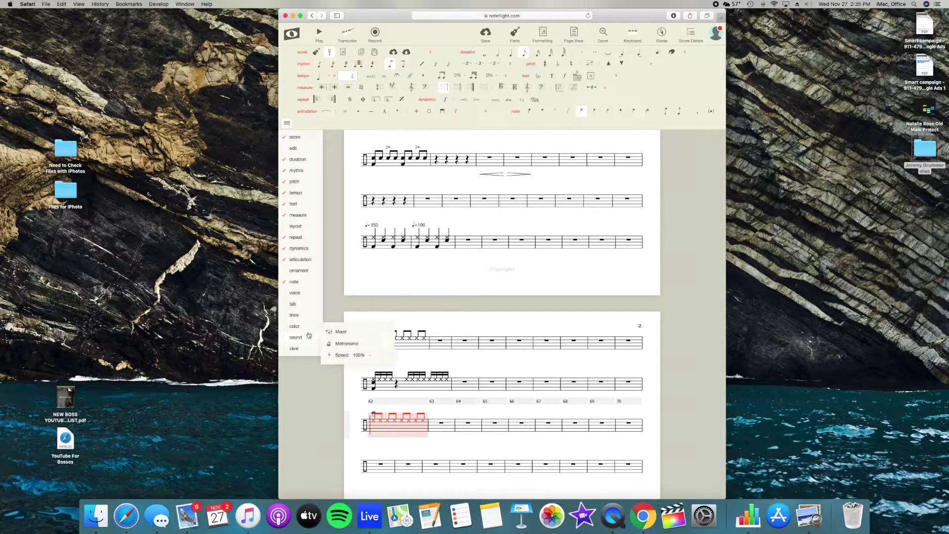
{"action": "mouse_move", "coordinate": [299, 293]}
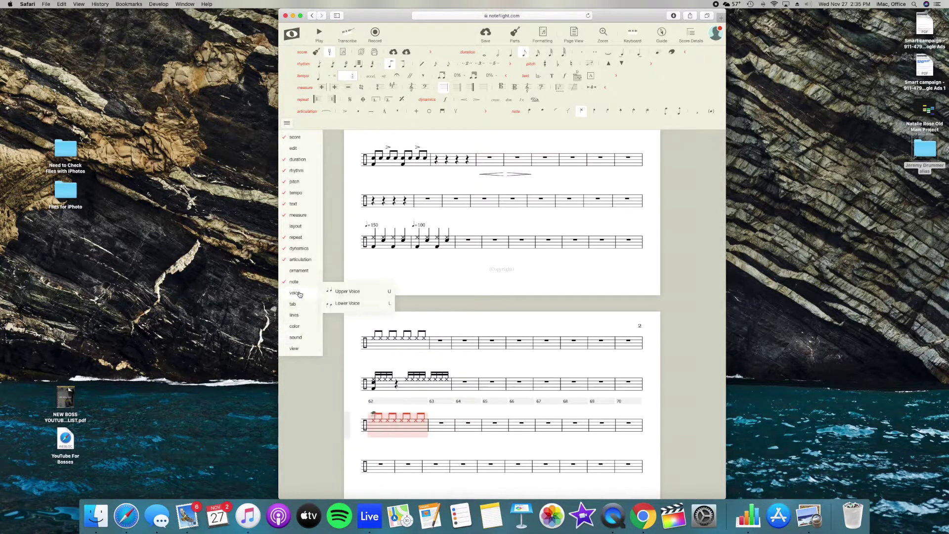
{"action": "left_click", "coordinate": [347, 304]}
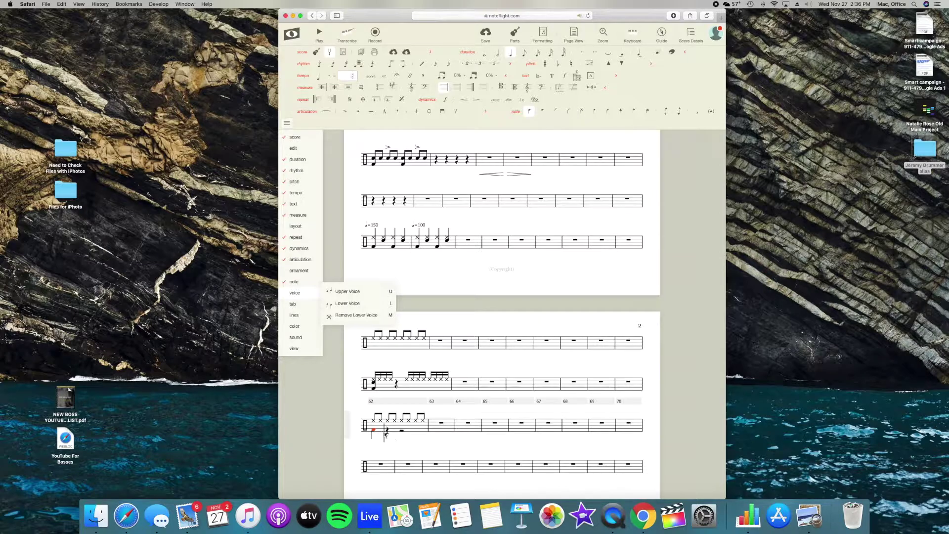
{"action": "left_click", "coordinate": [401, 430]}
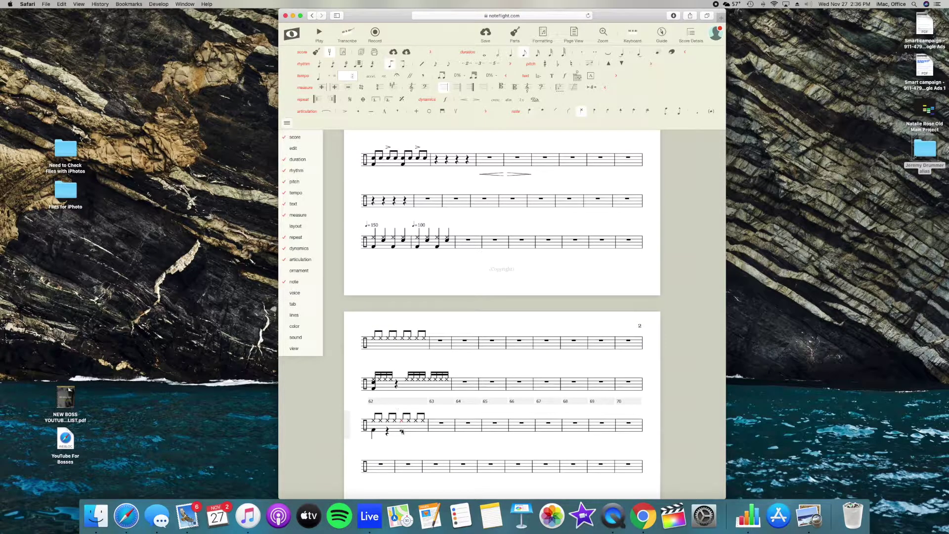
{"action": "left_click", "coordinate": [402, 433]}
{"action": "left_click", "coordinate": [402, 431]}
- Shorten the lower-voice half note on beat 3 of measure 62 to a quarter note
{"action": "left_click", "coordinate": [373, 422]}
{"action": "key", "text": "b"}
{"action": "left_click", "coordinate": [381, 421]}
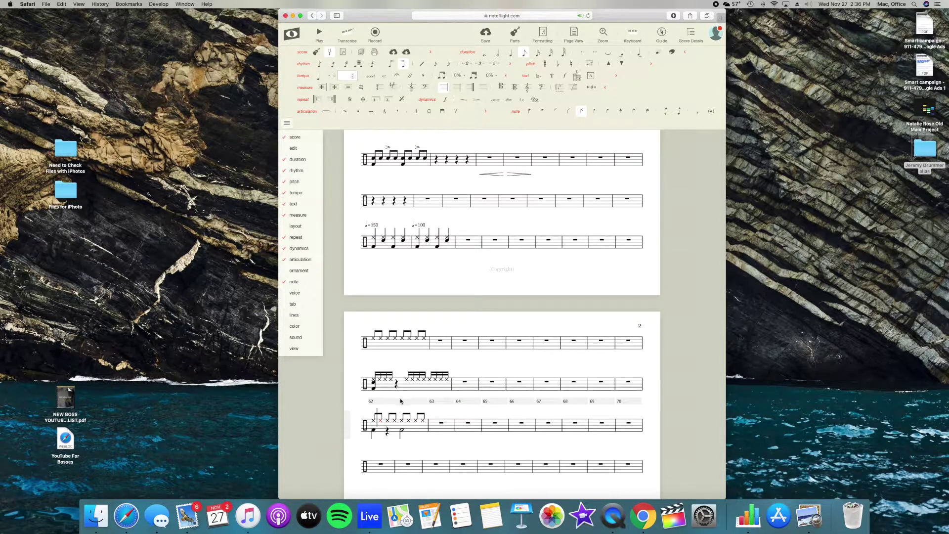
{"action": "left_click", "coordinate": [410, 432]}
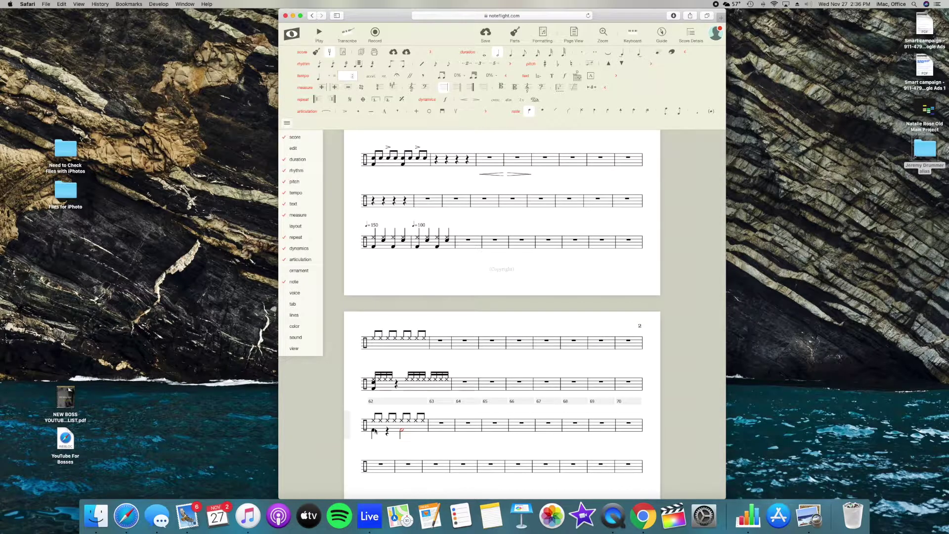
{"action": "left_click", "coordinate": [401, 438]}
- Fill measure 71 with eight eighth-note snare drum hits
{"action": "scroll", "coordinate": [401, 437], "scroll_direction": "up", "scroll_amount": 1}
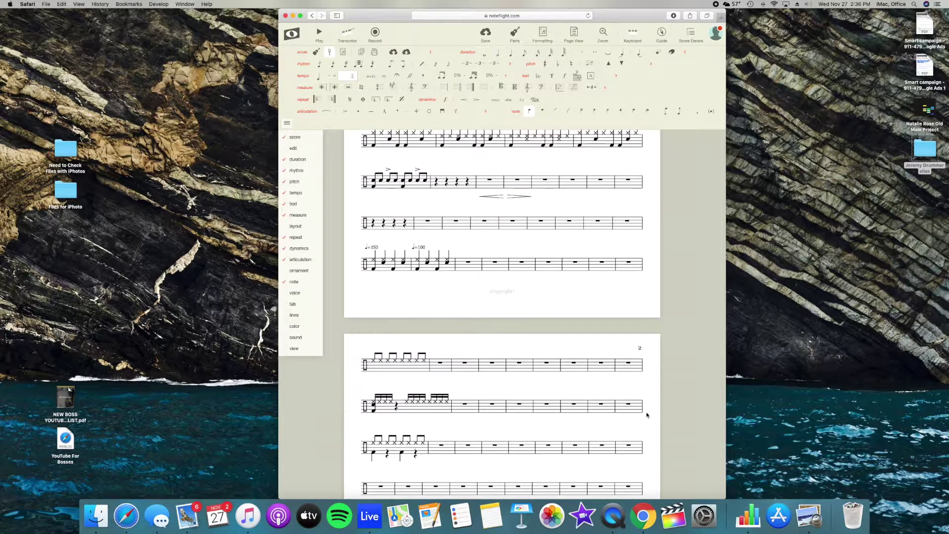
{"action": "scroll", "coordinate": [469, 401], "scroll_direction": "down", "scroll_amount": 4}
{"action": "scroll", "coordinate": [469, 401], "scroll_direction": "up", "scroll_amount": 10}
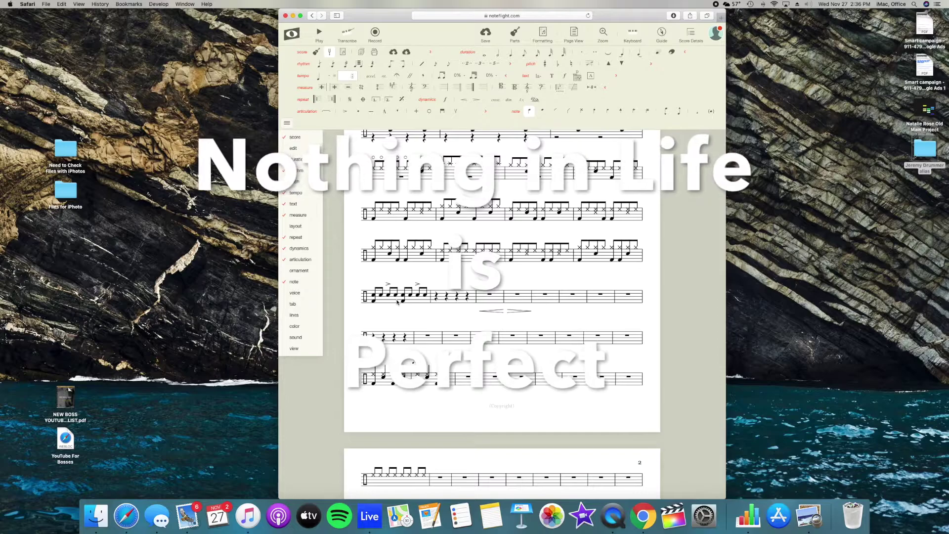
{"action": "scroll", "coordinate": [397, 302], "scroll_direction": "down", "scroll_amount": 5}
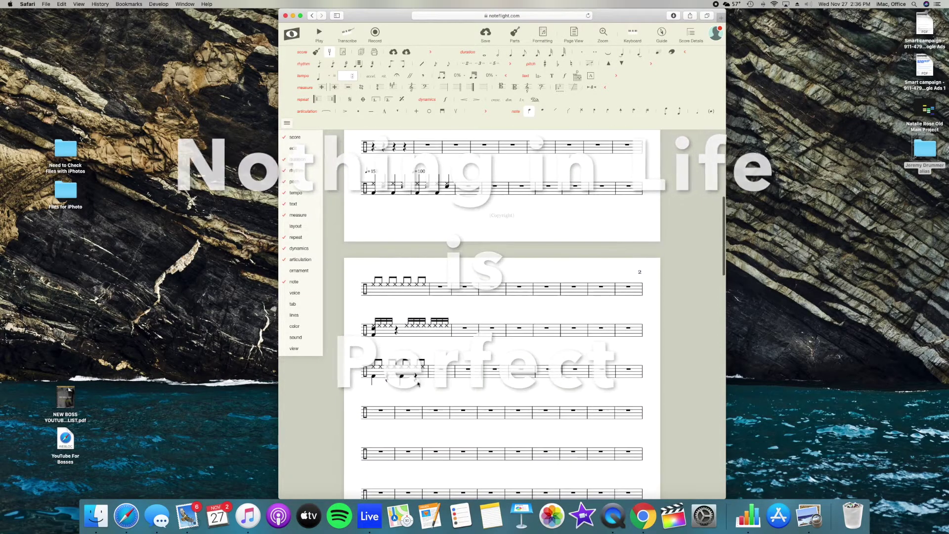
{"action": "scroll", "coordinate": [418, 385], "scroll_direction": "down", "scroll_amount": 2}
{"action": "left_click", "coordinate": [373, 354]}
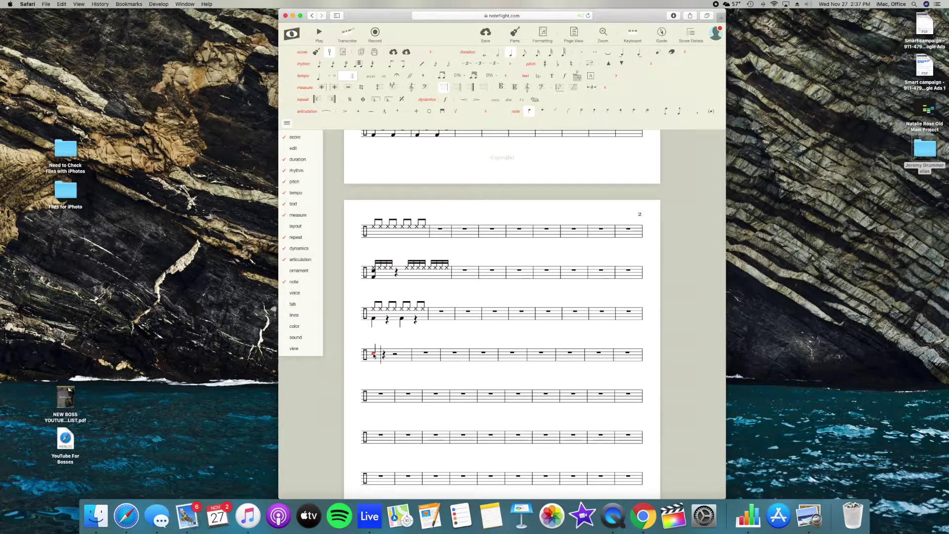
{"action": "key", "text": "4"}
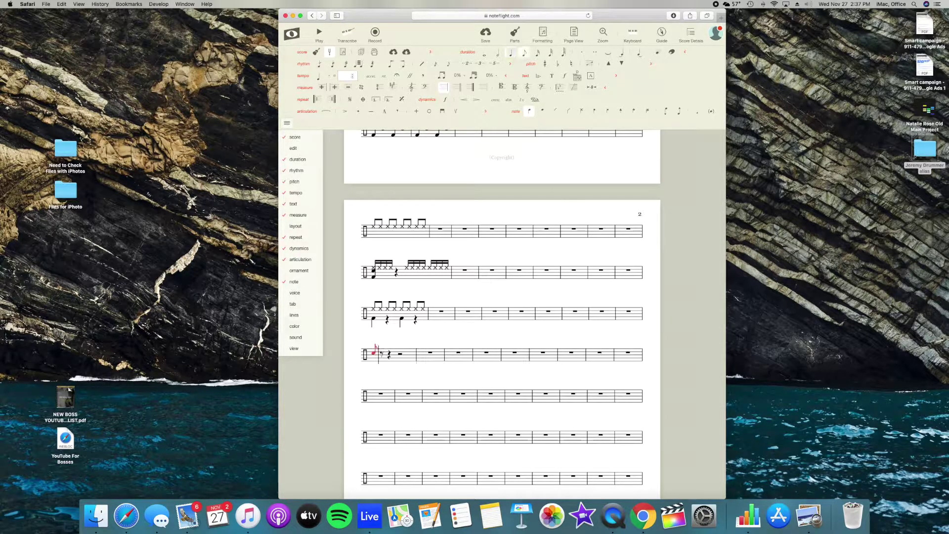
{"action": "key", "text": "c"}
{"action": "key", "text": "c"}
{"action": "key", "text": "c"}
{"action": "key", "text": "c"}
{"action": "key", "text": "c"}
{"action": "key", "text": "c"}
{"action": "key", "text": "c"}
- Add bass drum notes under beats 1 and 3 of measure 71 and accent the snares on beats 2 and 4
{"action": "left_click", "coordinate": [373, 358]}
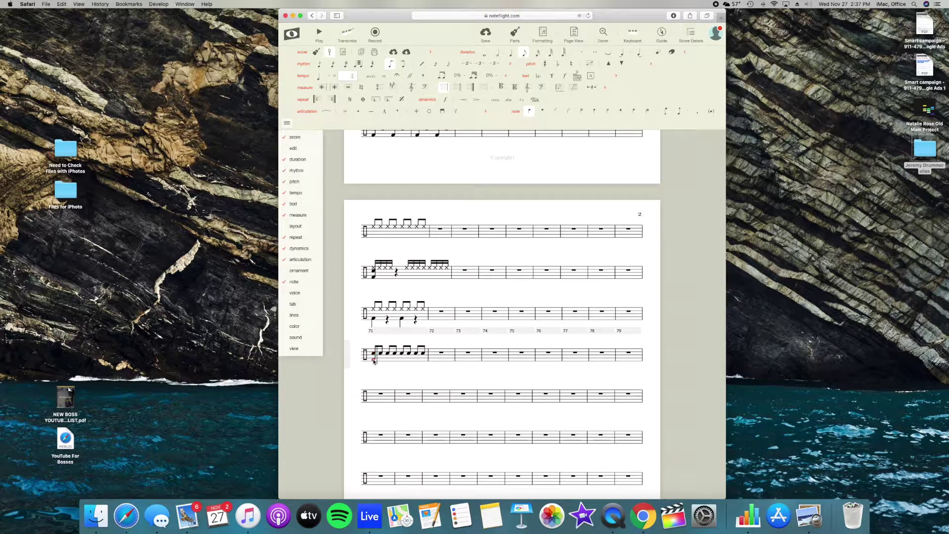
{"action": "left_click", "coordinate": [401, 359]}
{"action": "left_click", "coordinate": [416, 356]}
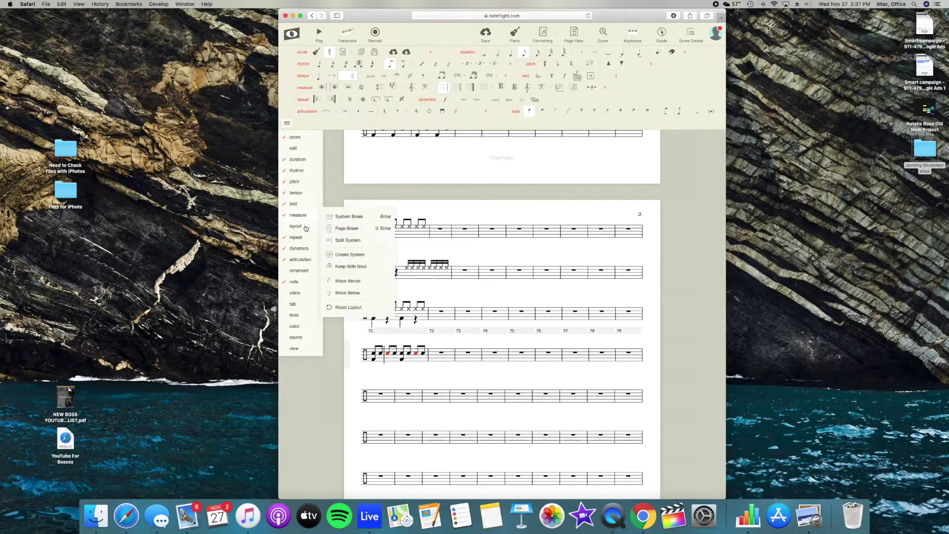
{"action": "mouse_move", "coordinate": [303, 255]}
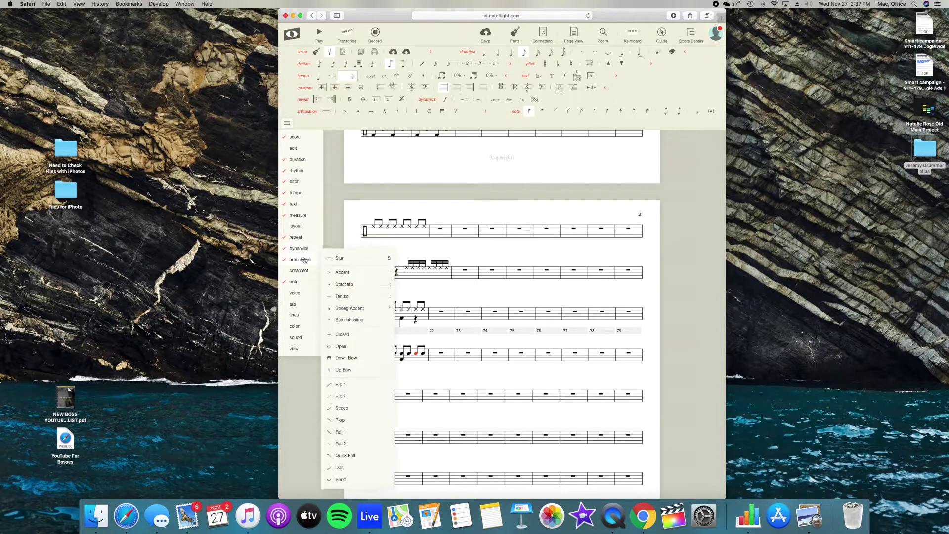
{"action": "left_click", "coordinate": [344, 114]}
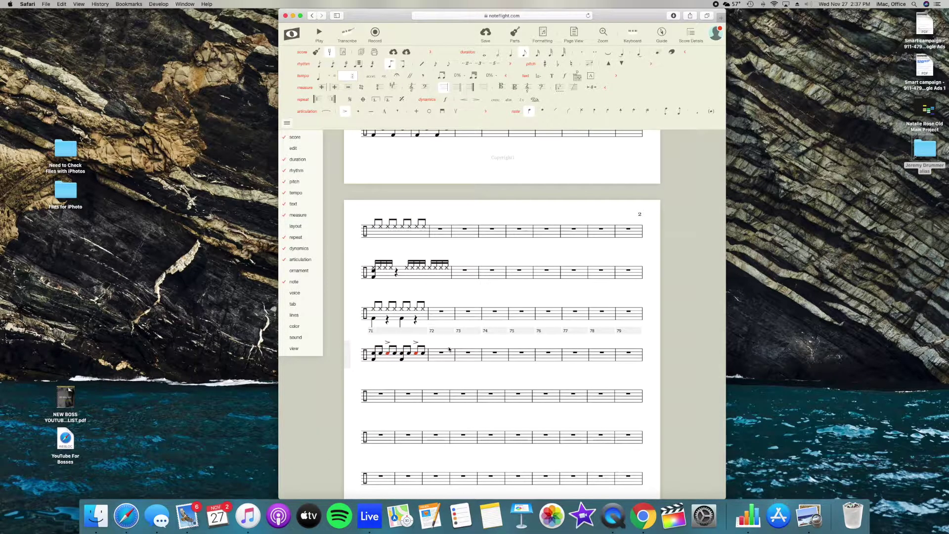
- Apply eighth-note swing to all the notes of measure 71
{"action": "left_click", "coordinate": [383, 362]}
{"action": "left_click", "coordinate": [372, 354]}
{"action": "left_click", "coordinate": [423, 354], "text": "shift"}
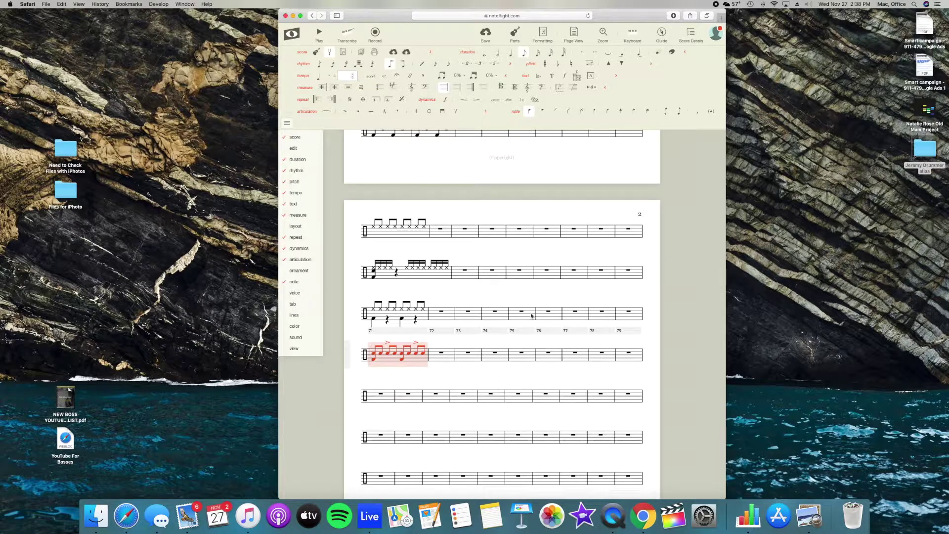
{"action": "left_click", "coordinate": [464, 78]}
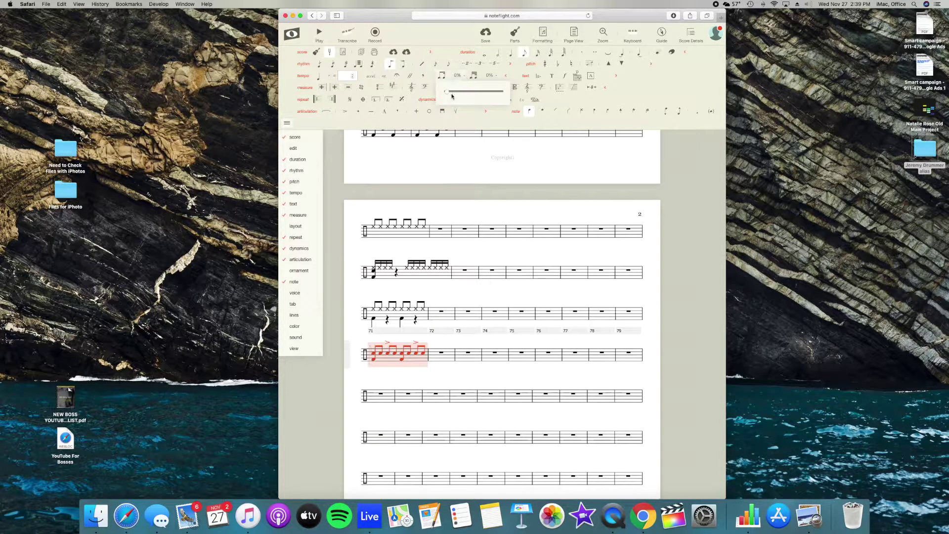
- Copy the drum beat of measure 10 into measure 80
{"action": "left_click", "coordinate": [388, 395]}
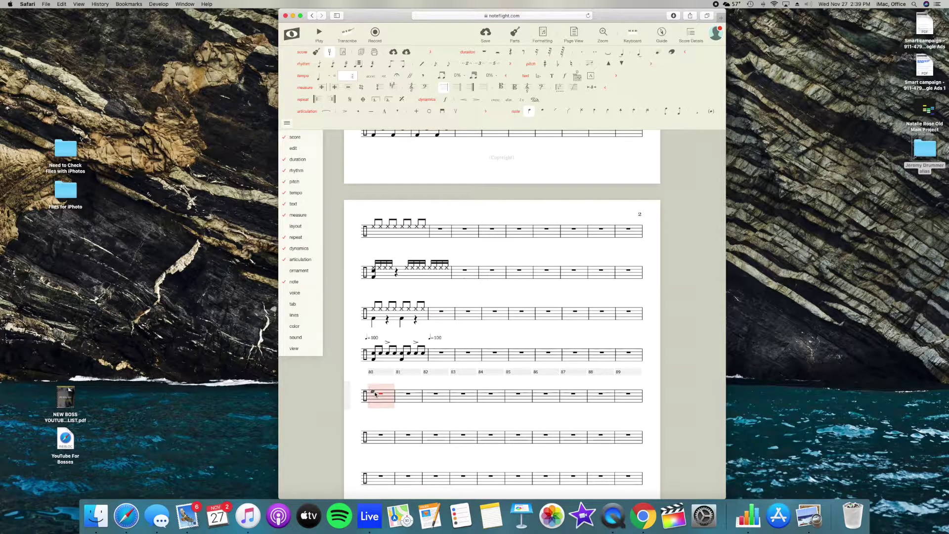
{"action": "left_click", "coordinate": [375, 394]}
{"action": "scroll", "coordinate": [433, 394], "scroll_direction": "up", "scroll_amount": 2}
{"action": "scroll", "coordinate": [433, 394], "scroll_direction": "up", "scroll_amount": 8}
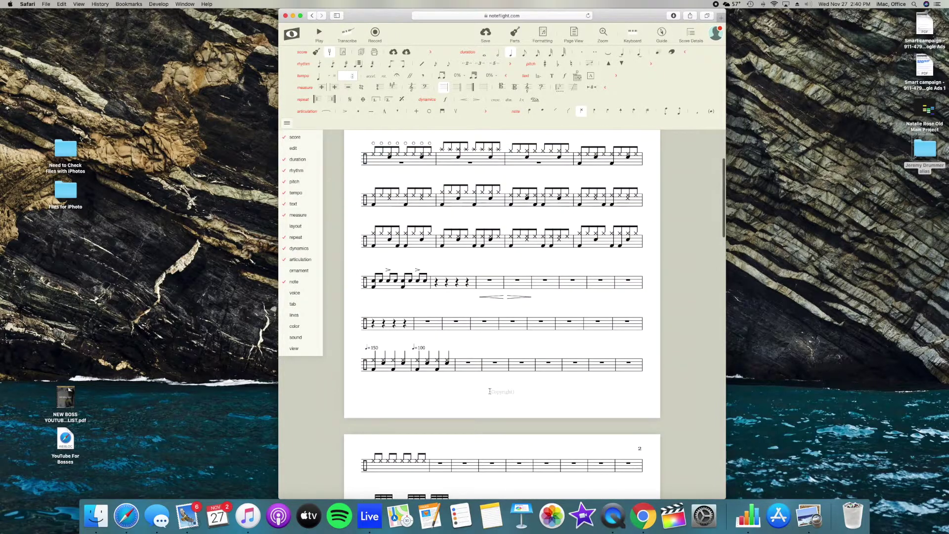
{"action": "scroll", "coordinate": [490, 391], "scroll_direction": "up", "scroll_amount": 2}
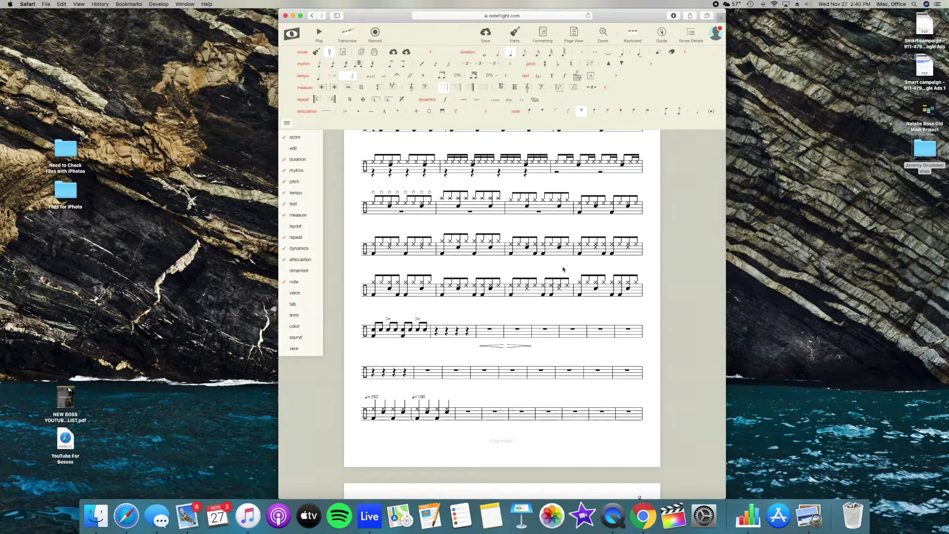
{"action": "scroll", "coordinate": [568, 253], "scroll_direction": "up", "scroll_amount": 2}
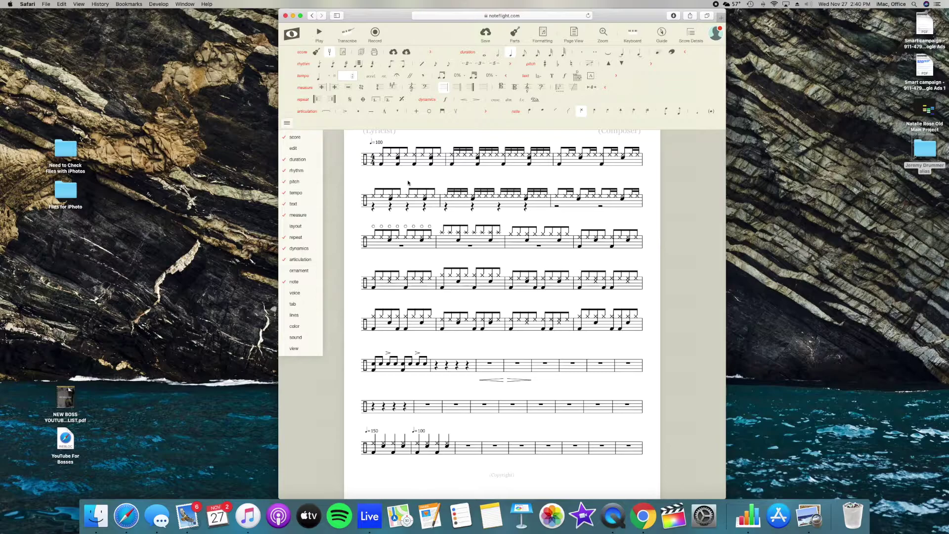
{"action": "scroll", "coordinate": [408, 183], "scroll_direction": "up", "scroll_amount": 2}
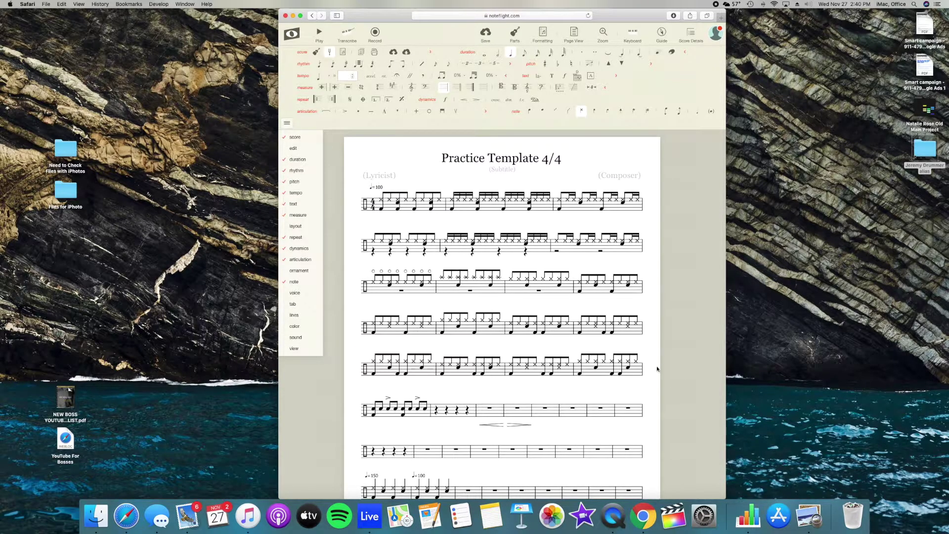
{"action": "left_click", "coordinate": [591, 293]}
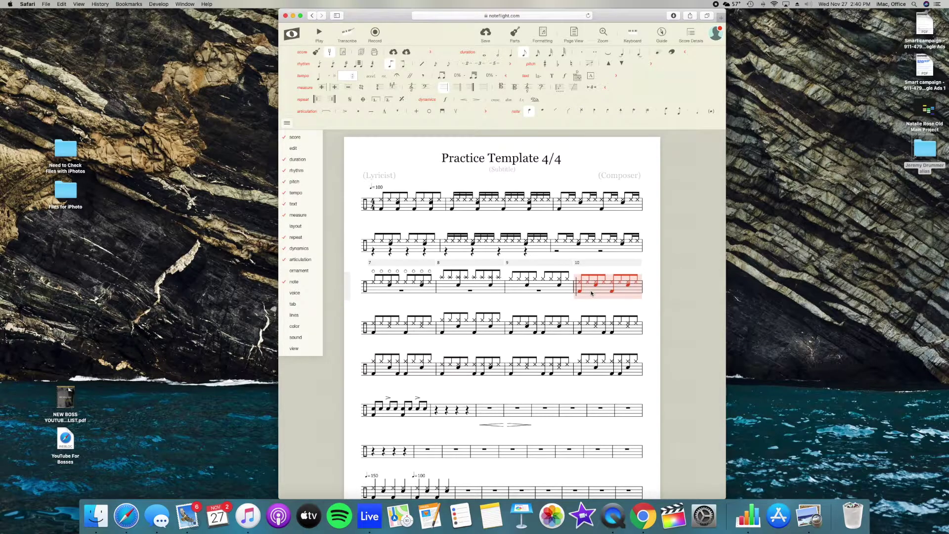
{"action": "scroll", "coordinate": [568, 307], "scroll_direction": "down", "scroll_amount": 15}
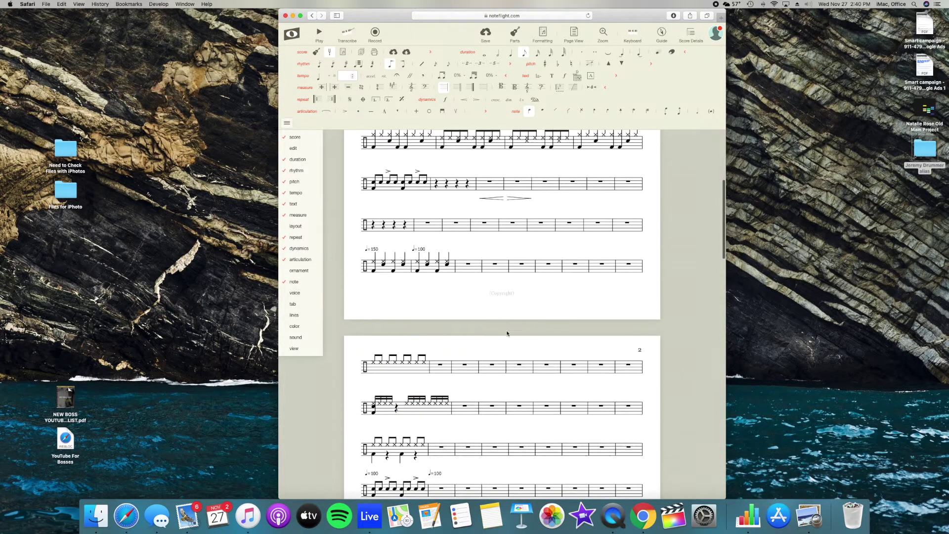
{"action": "left_click", "coordinate": [402, 302]}
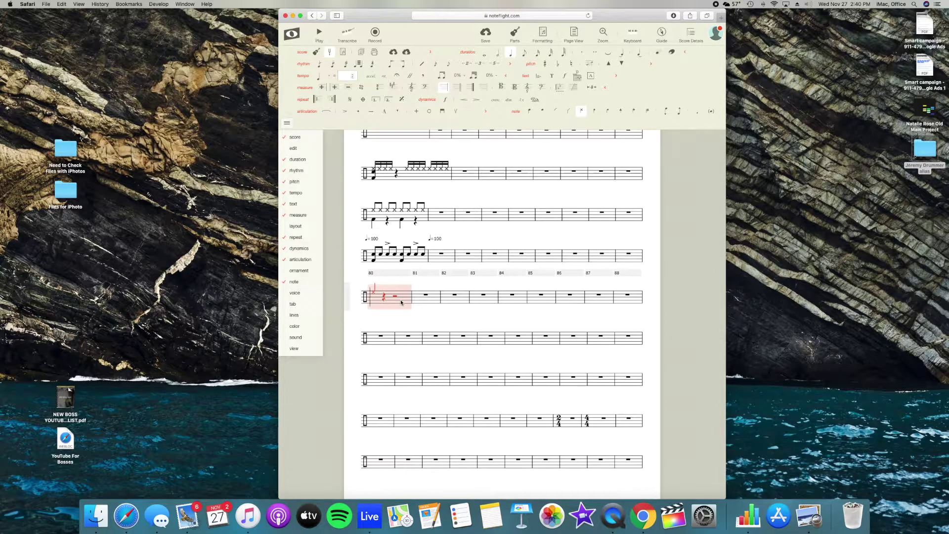
{"action": "key", "text": "ctrl+v"}
- Play the beat in measure 80 and stop playback
{"action": "key", "text": "space"}
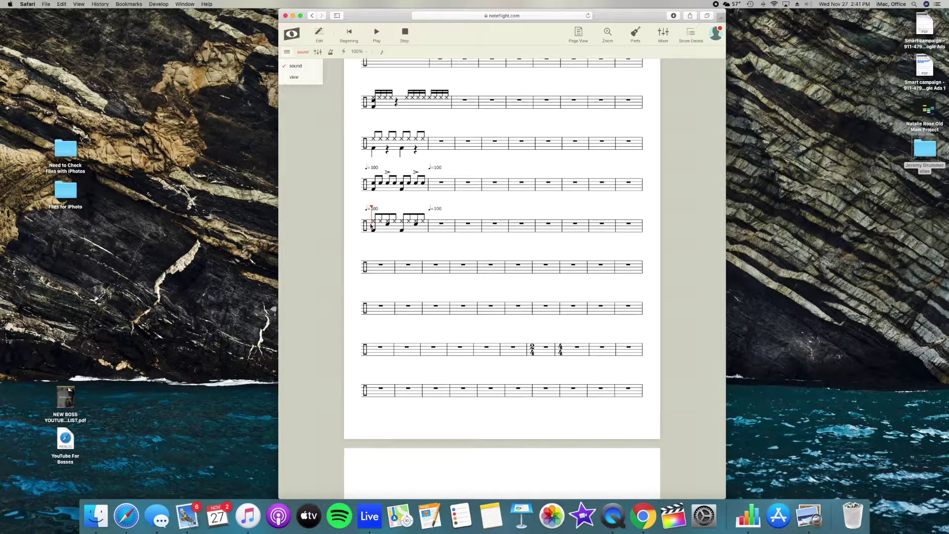
{"action": "key", "text": "space"}
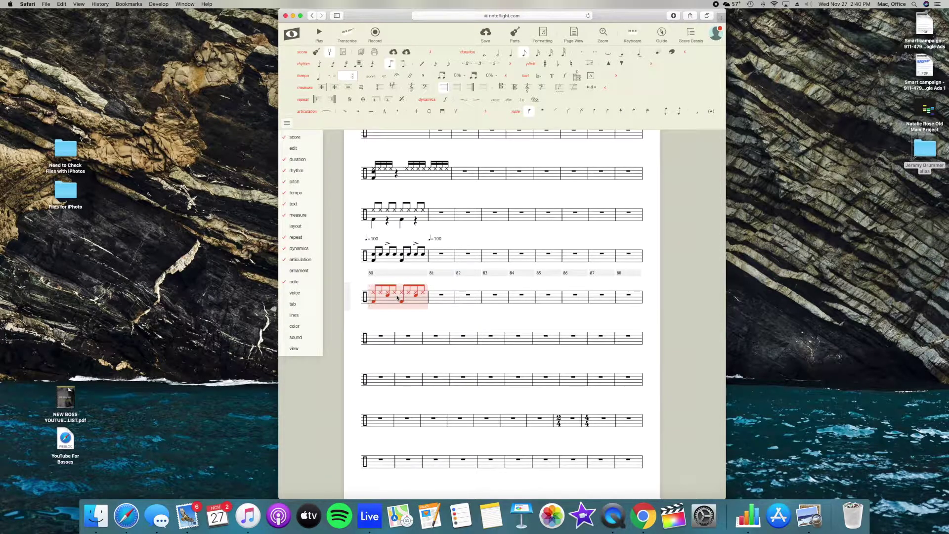
- Apply eighth-note swing to the copied drum beat in measure 80
{"action": "left_click", "coordinate": [462, 76]}
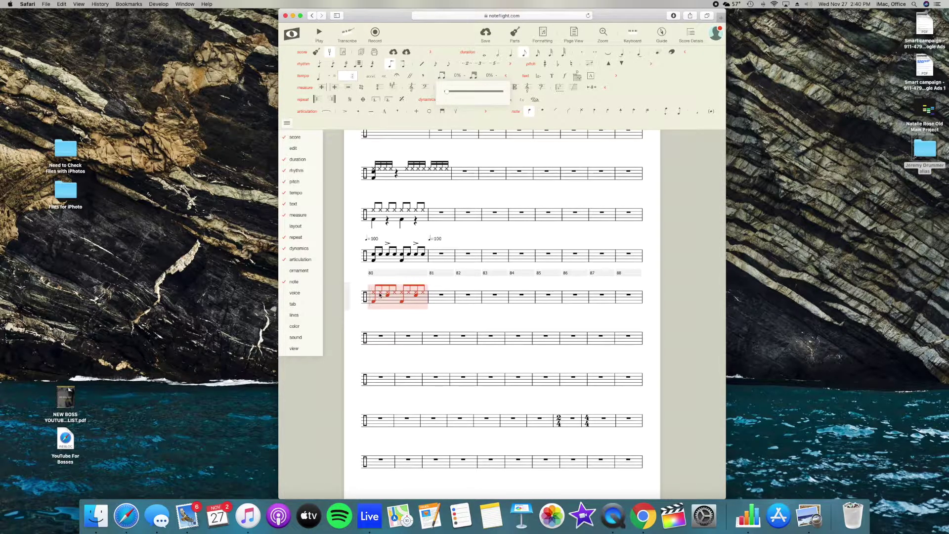
{"action": "left_click_drag", "start_coordinate": [447, 92], "coordinate": [460, 93]}
{"action": "left_click", "coordinate": [396, 294]}
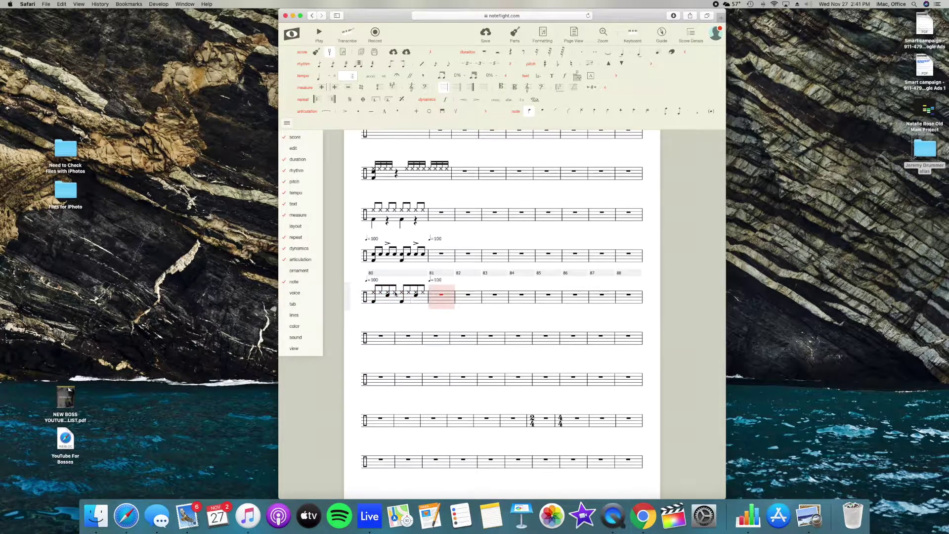
- Play the swung drum beat in measure 80 from its first note and stop playback
{"action": "left_click", "coordinate": [370, 295]}
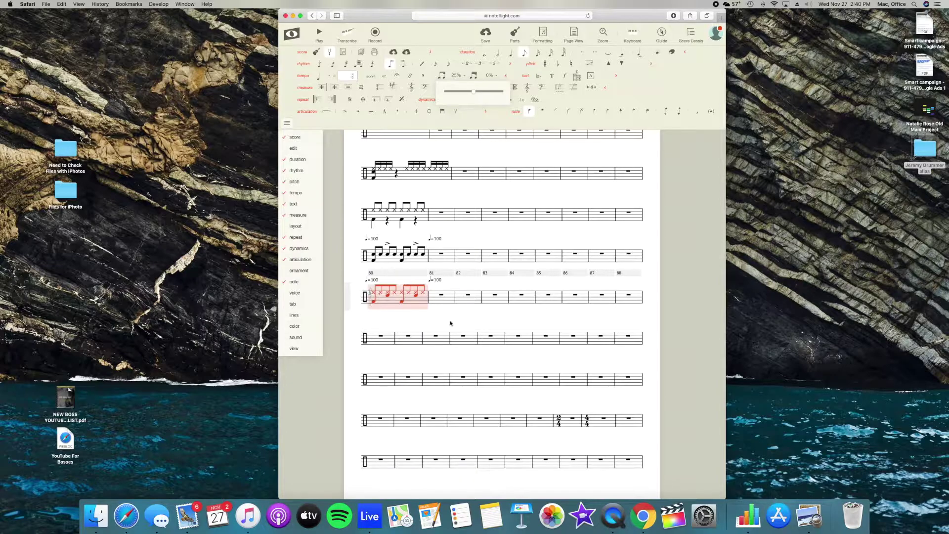
{"action": "left_click", "coordinate": [372, 295]}
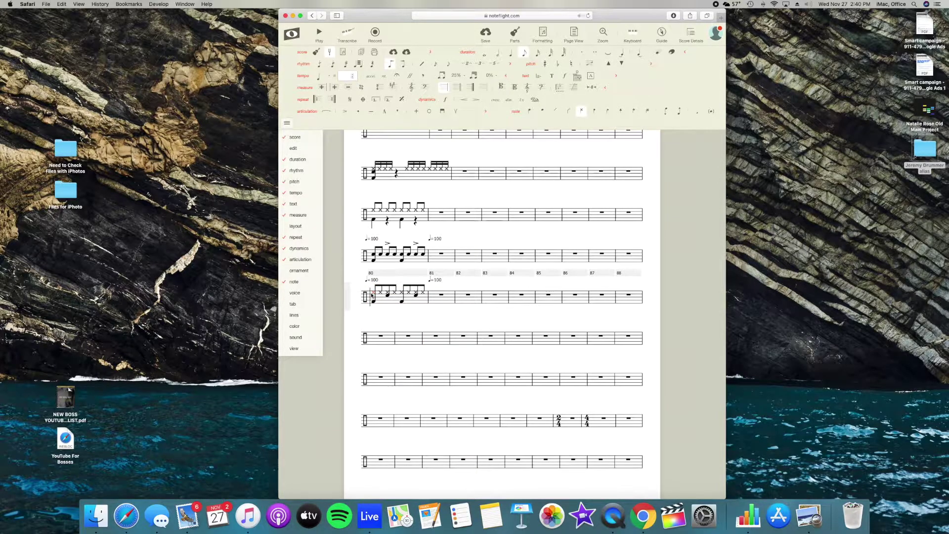
{"action": "key", "text": "space"}
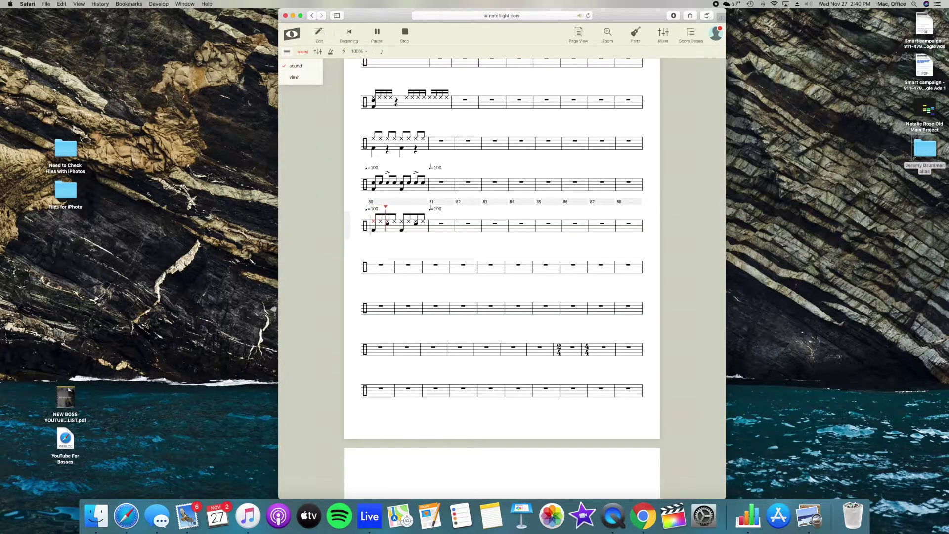
{"action": "key", "text": "space"}
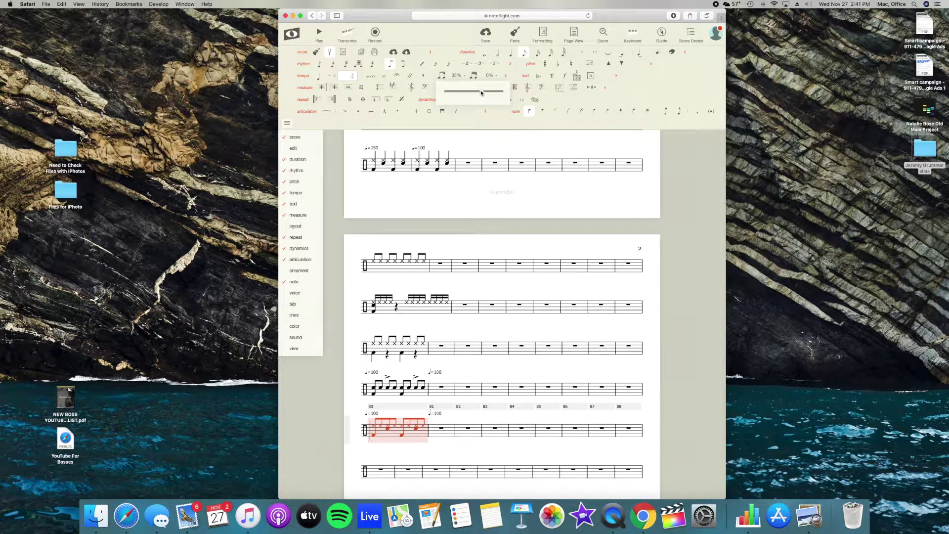
- Copy the drum beat of measure 80 into measure 89
{"action": "left_click", "coordinate": [463, 470]}
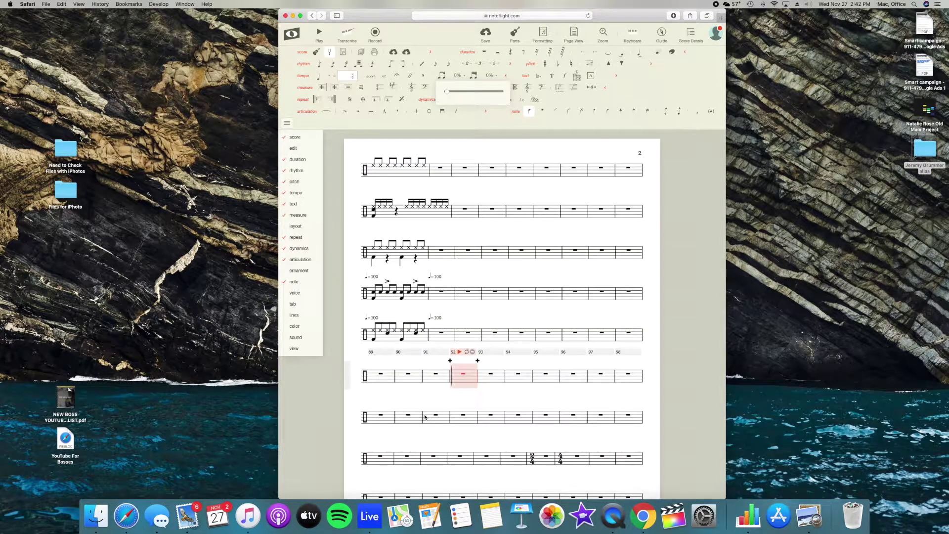
{"action": "left_click", "coordinate": [390, 340]}
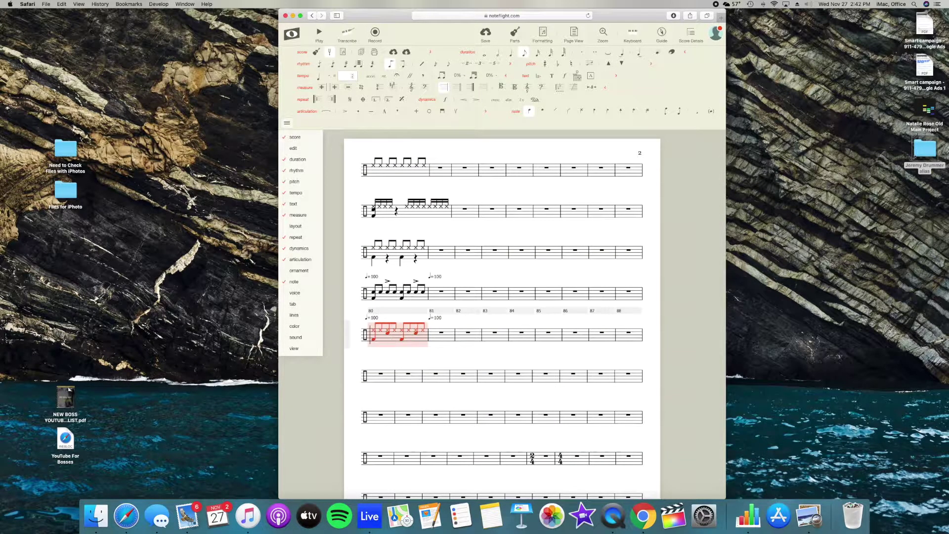
{"action": "left_click", "coordinate": [375, 382]}
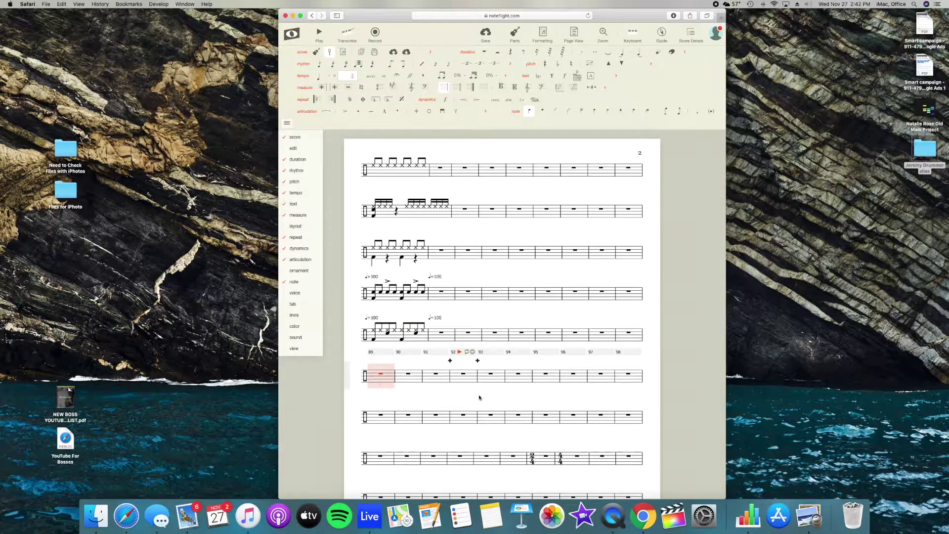
{"action": "key", "text": "super+v"}
{"action": "left_click", "coordinate": [536, 394]}
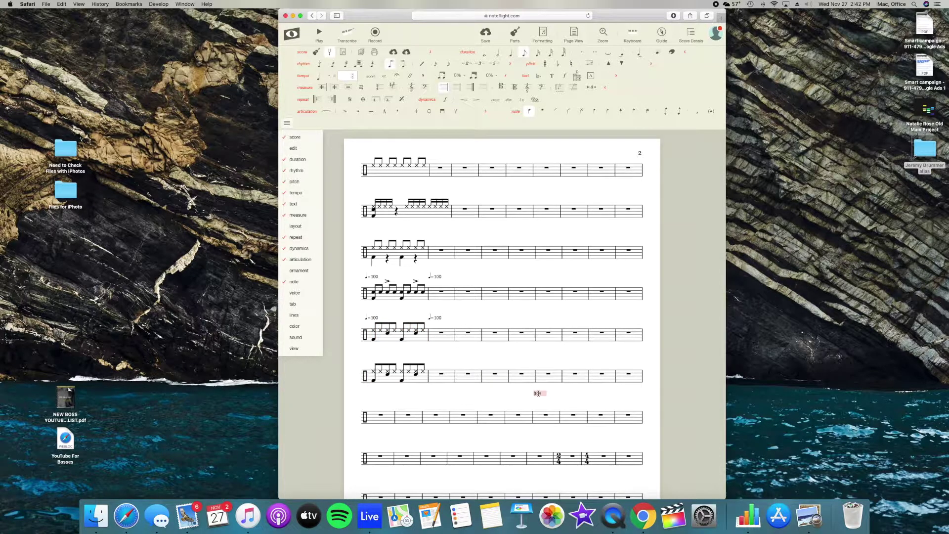
- Accent the notes on all four beats of measure 89 and play the measure back
{"action": "left_click", "coordinate": [387, 374]}
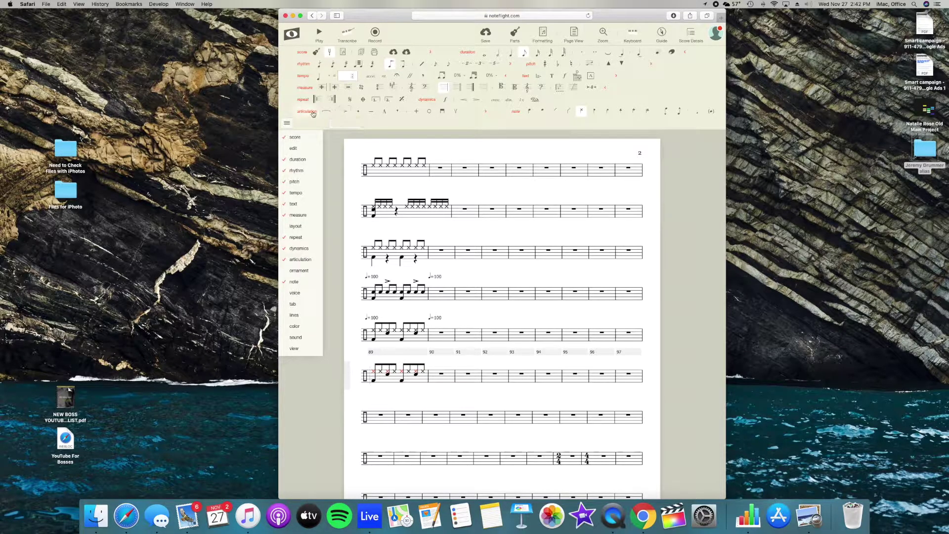
{"action": "left_click", "coordinate": [345, 113]}
{"action": "left_click", "coordinate": [376, 376]}
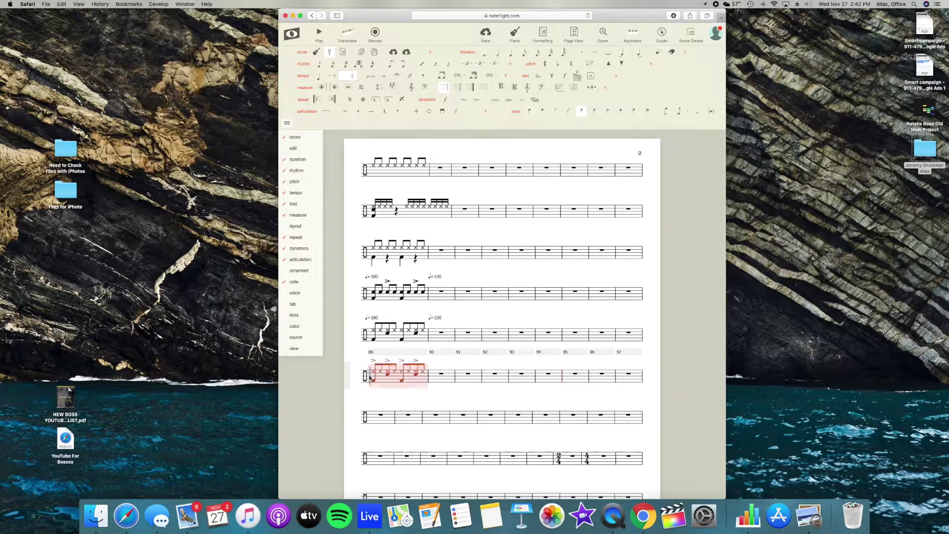
{"action": "key", "text": "space"}
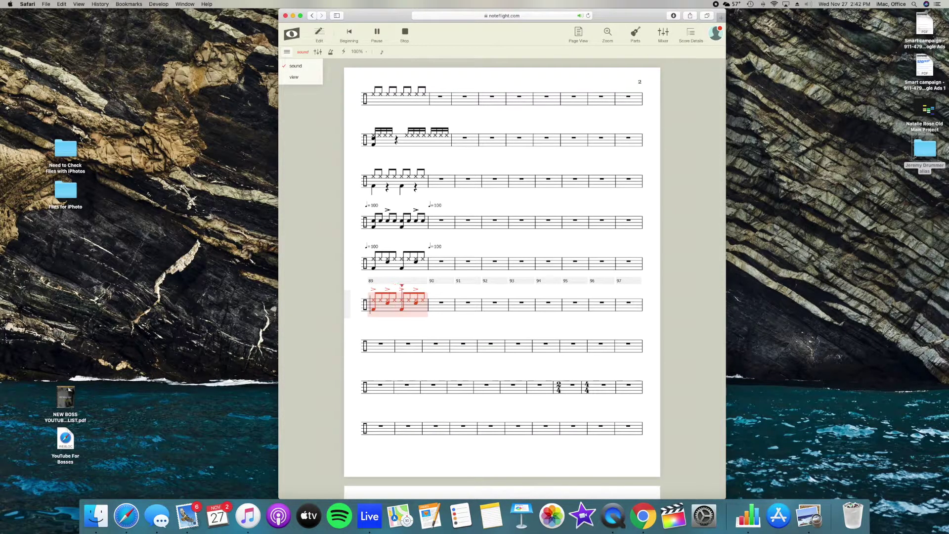
{"action": "left_click", "coordinate": [479, 327]}
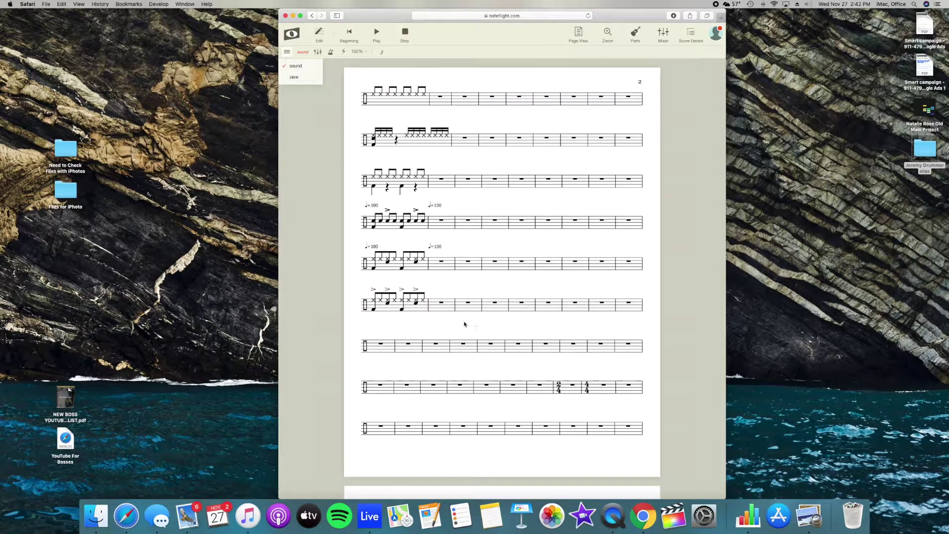
- Remove the accents from the notes of measure 89
{"action": "left_click", "coordinate": [374, 299]}
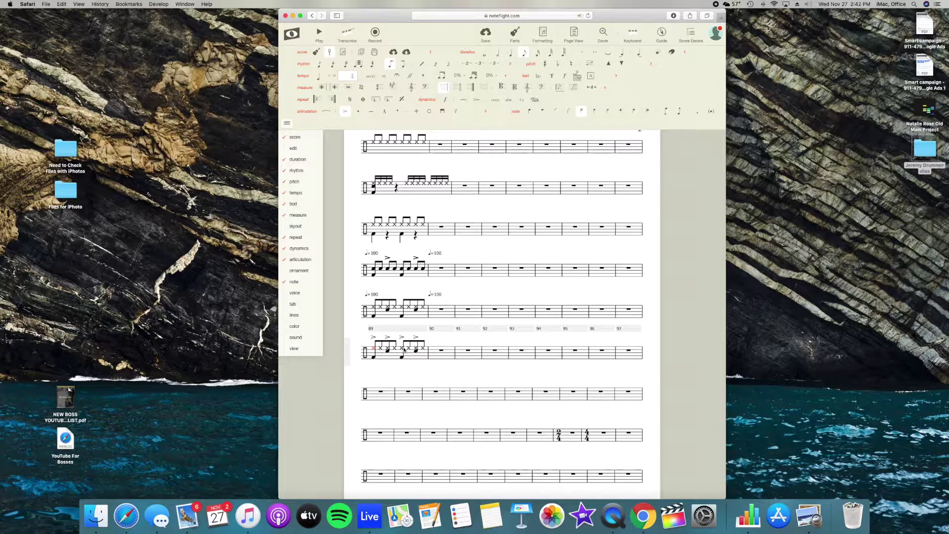
{"action": "left_click", "coordinate": [422, 349], "text": "shift"}
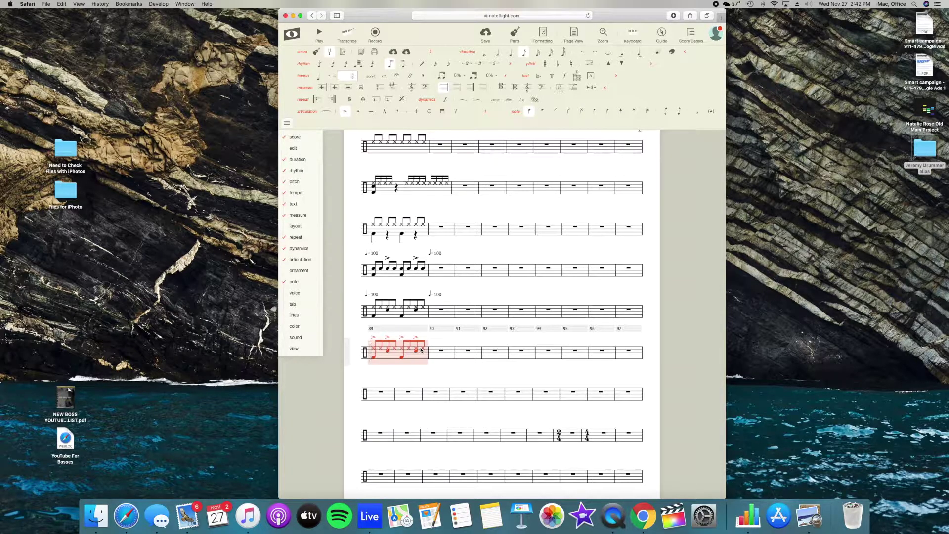
{"action": "left_click", "coordinate": [345, 112]}
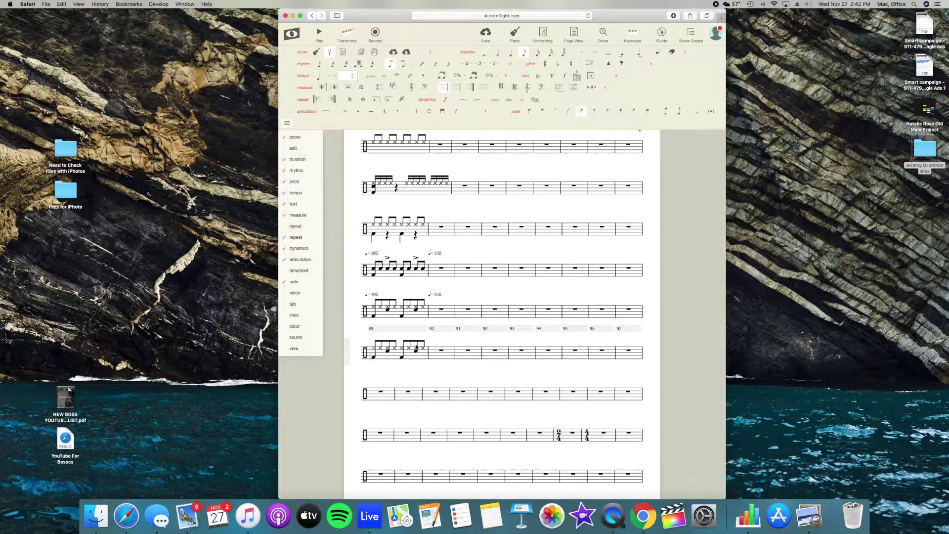
- Apply the Open articulation to all the notes of measure 89 and play the measure briefly
{"action": "left_click", "coordinate": [423, 349]}
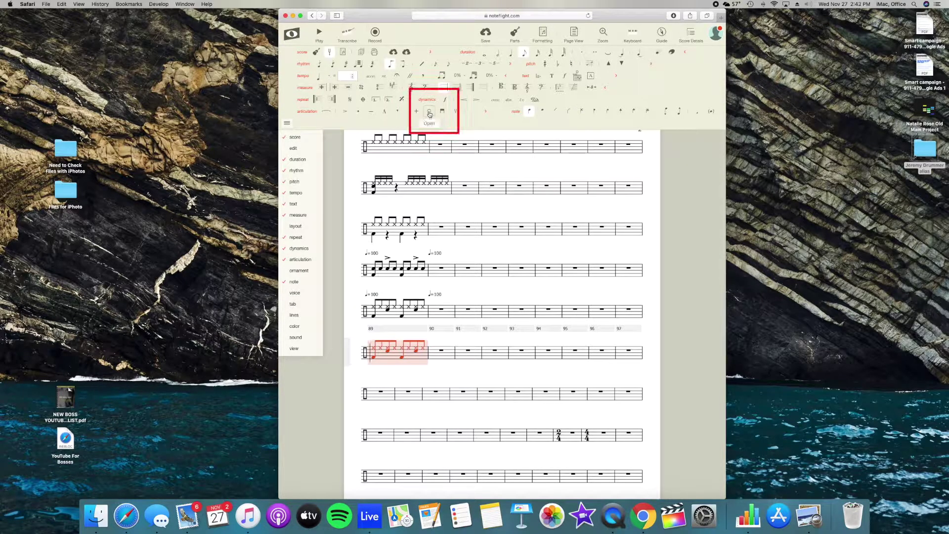
{"action": "left_click", "coordinate": [430, 112]}
{"action": "left_click", "coordinate": [551, 377]}
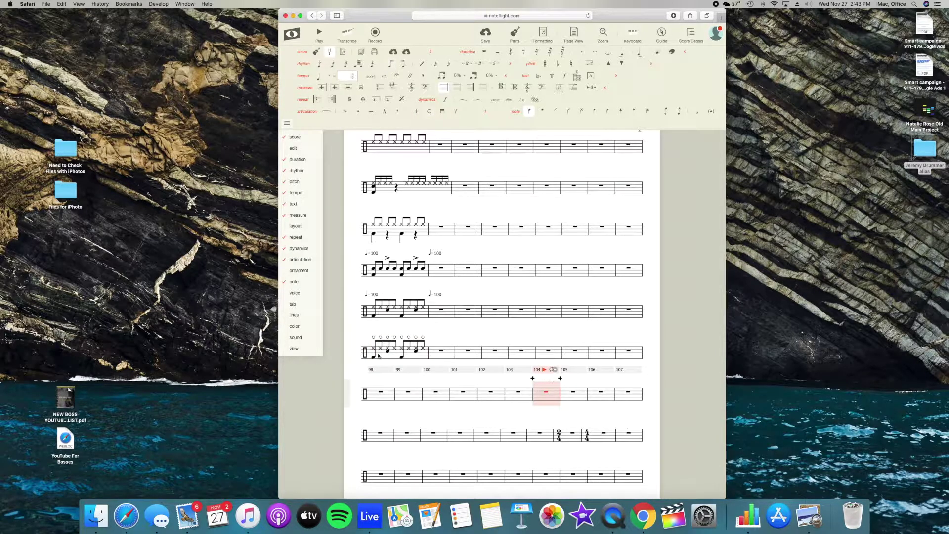
{"action": "key", "text": "space"}
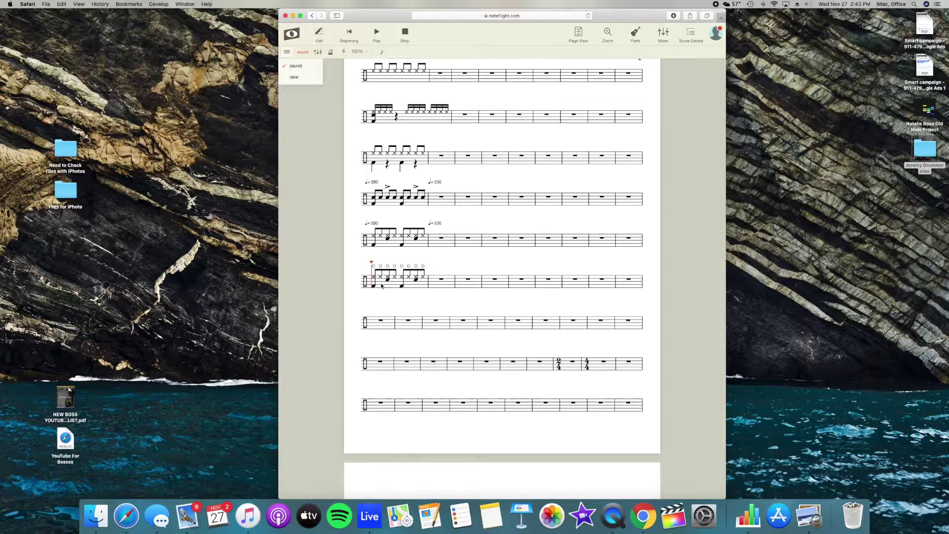
{"action": "key", "text": "Escape"}
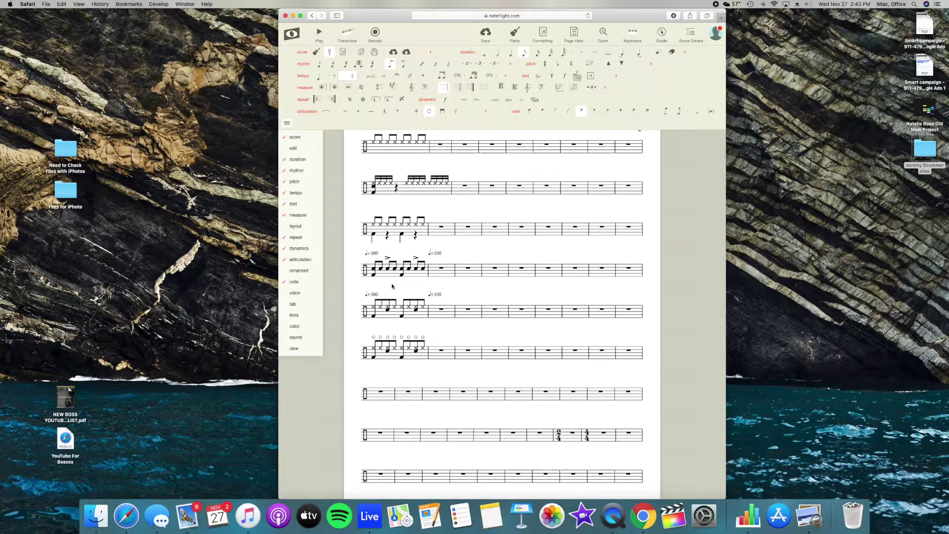
- Remove the Open articulation from all the notes of measure 89
{"action": "left_click", "coordinate": [396, 348]}
{"action": "left_click", "coordinate": [430, 111]}
{"action": "left_click", "coordinate": [491, 393]}
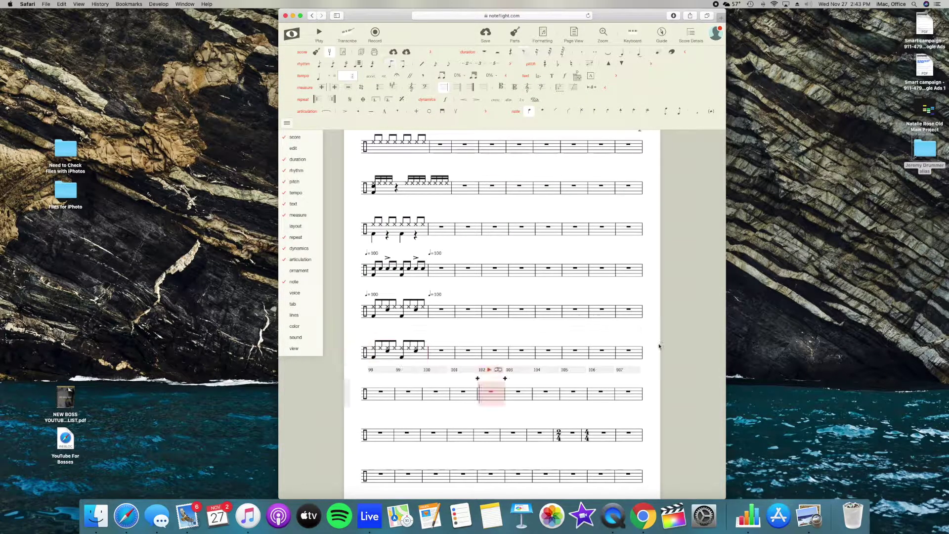
- In measure 89, shorten the hi-hat before beat 3 and the beat 3 notes to sixteenths, adding a sixteenth-note snare after each
{"action": "left_click", "coordinate": [396, 351]}
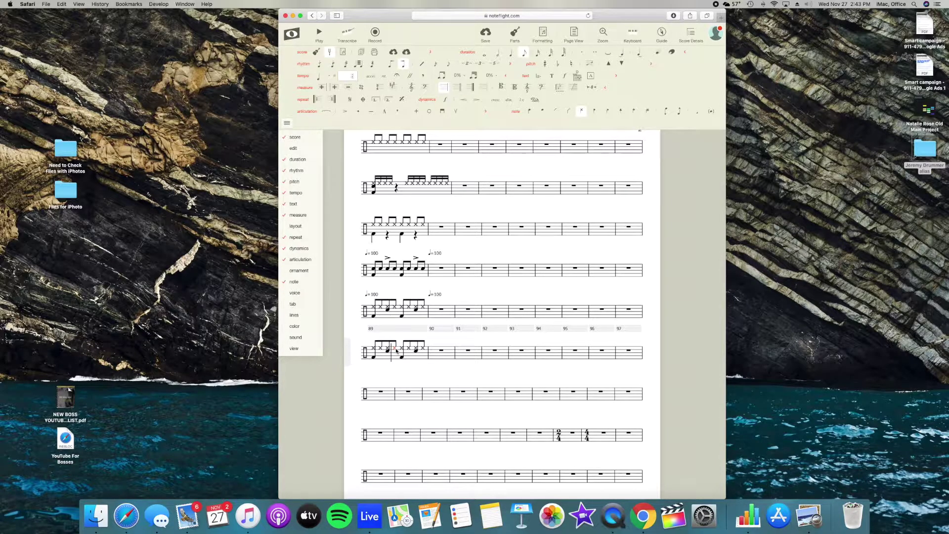
{"action": "left_click", "coordinate": [397, 349]}
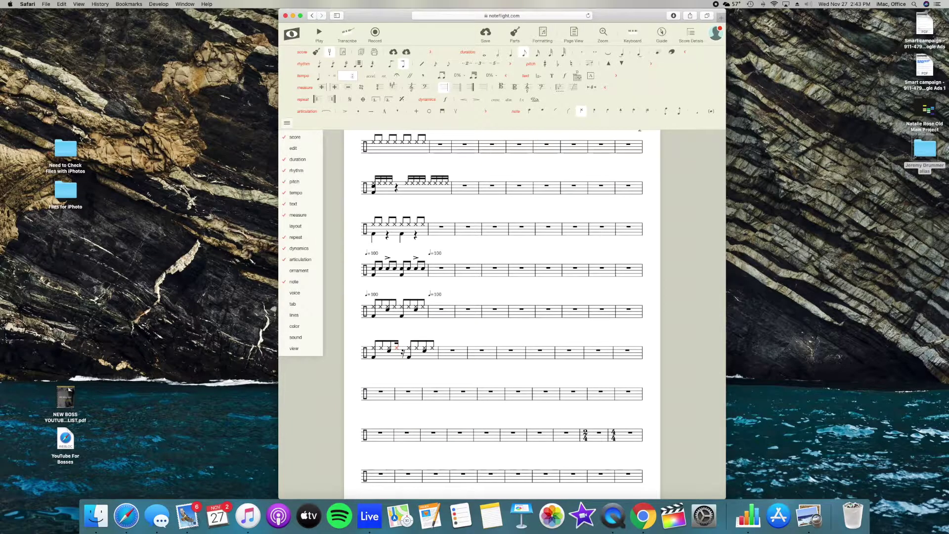
{"action": "left_click", "coordinate": [404, 352]}
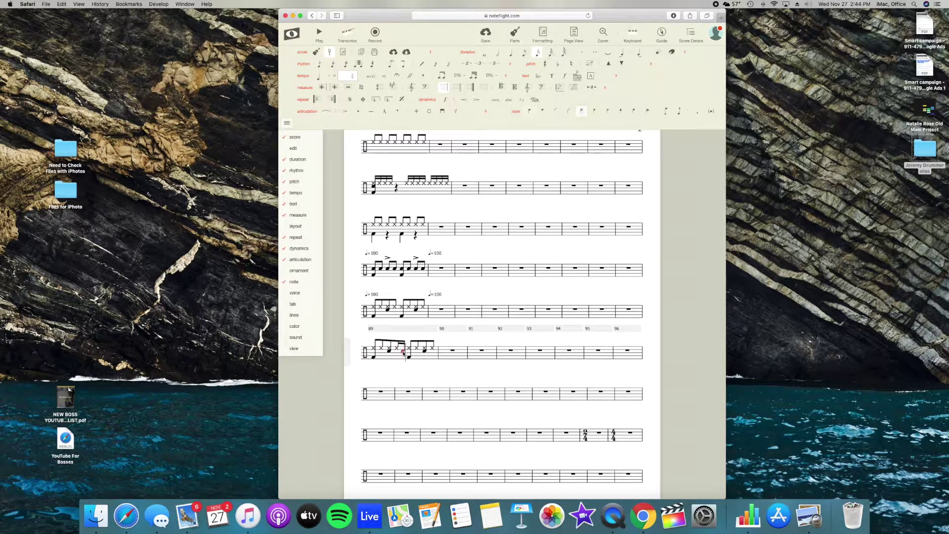
{"action": "left_click", "coordinate": [411, 351]}
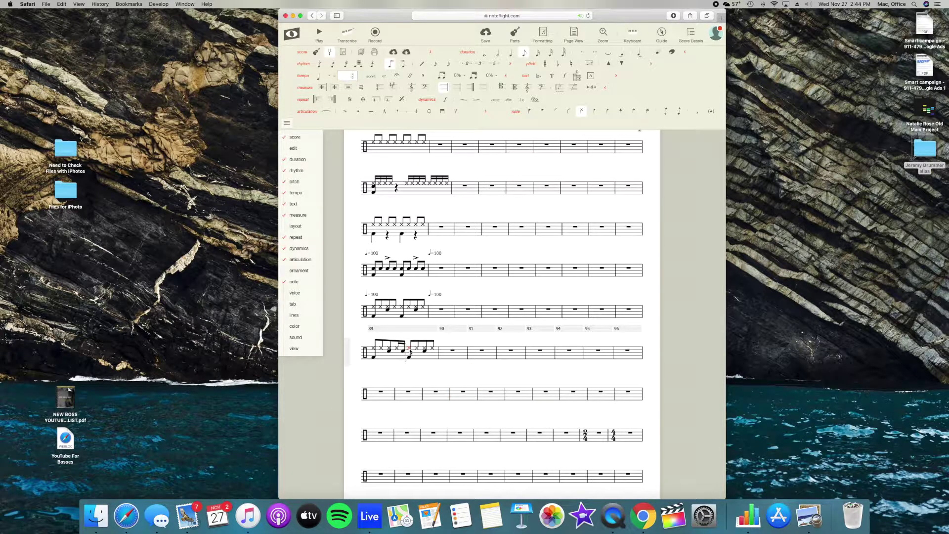
{"action": "key", "text": "2"}
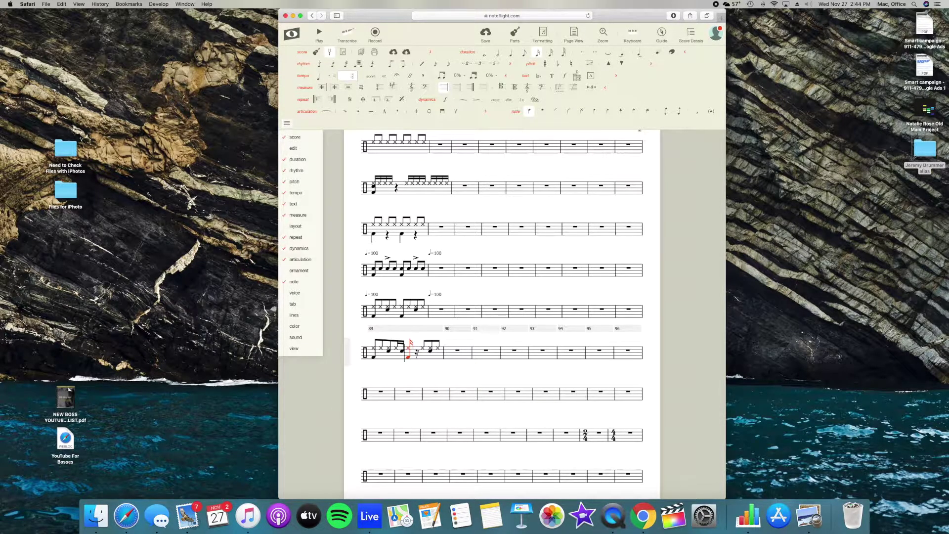
{"action": "left_click", "coordinate": [416, 352]}
{"action": "left_click", "coordinate": [417, 352]}
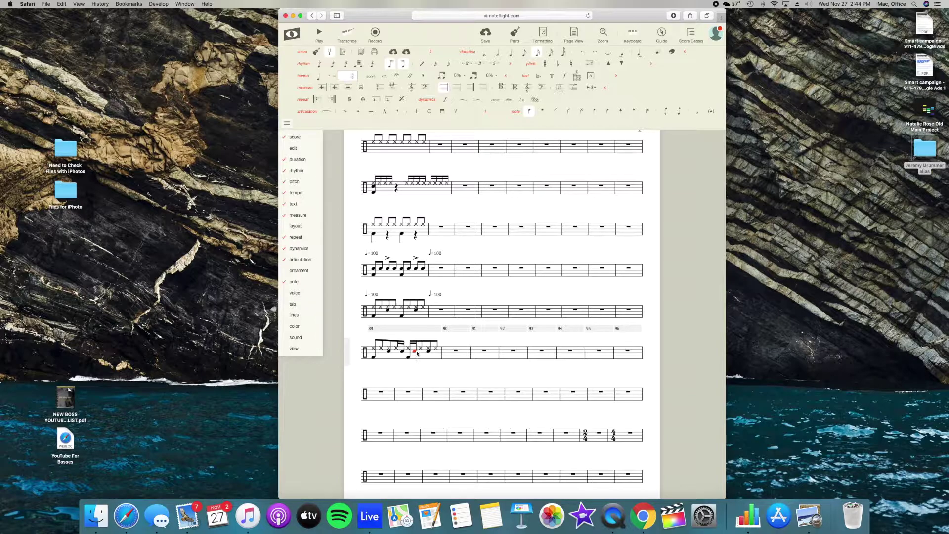
- Play the edited beat in measure 89
{"action": "left_click", "coordinate": [443, 362]}
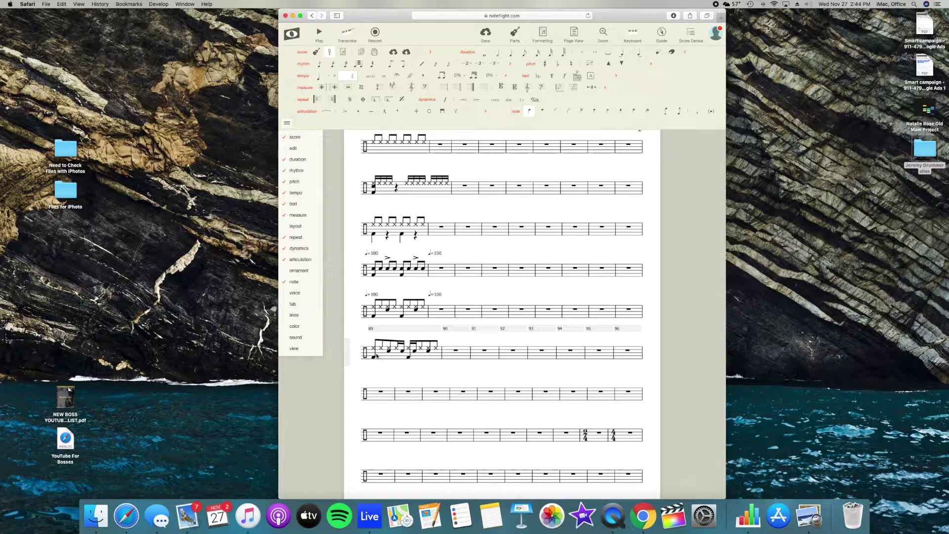
{"action": "key", "text": "space"}
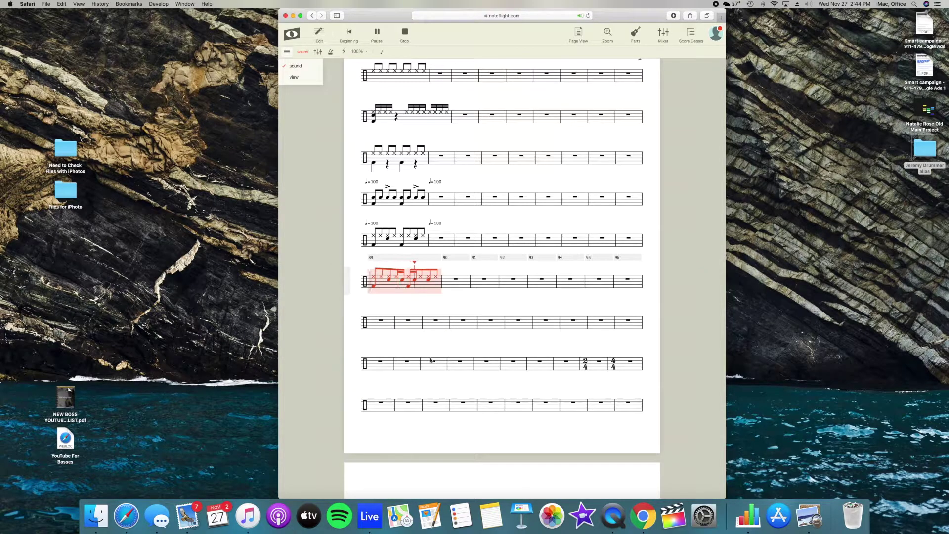
- Turn the two added sixteenth-note snares in measure 89 into ghost notes with parentheses and small noteheads
{"action": "left_click", "coordinate": [403, 283]}
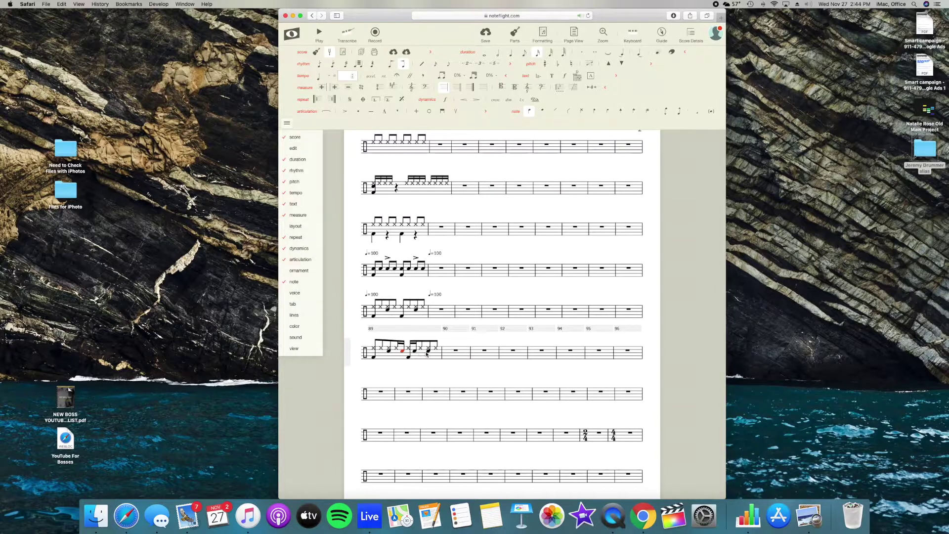
{"action": "left_click", "coordinate": [420, 353], "text": "shift"}
{"action": "left_click", "coordinate": [711, 113]}
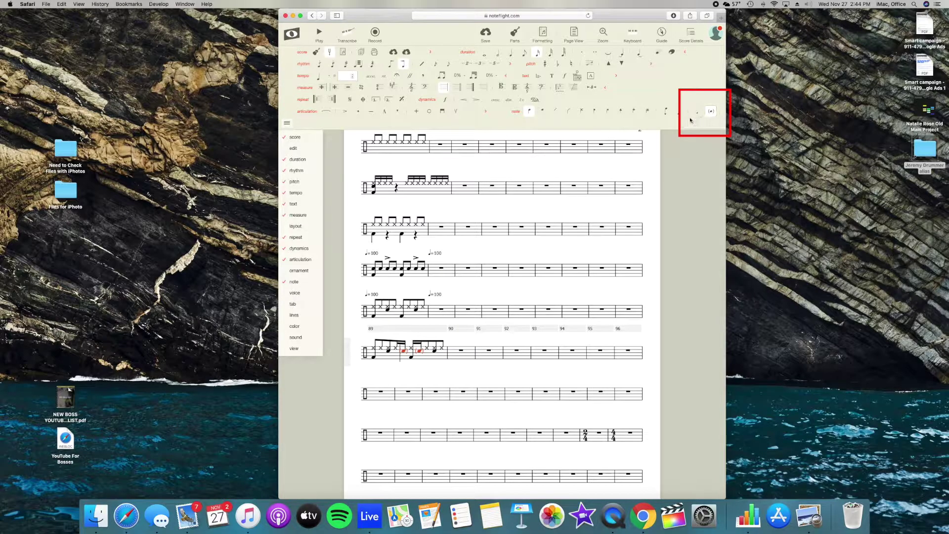
{"action": "left_click", "coordinate": [696, 113]}
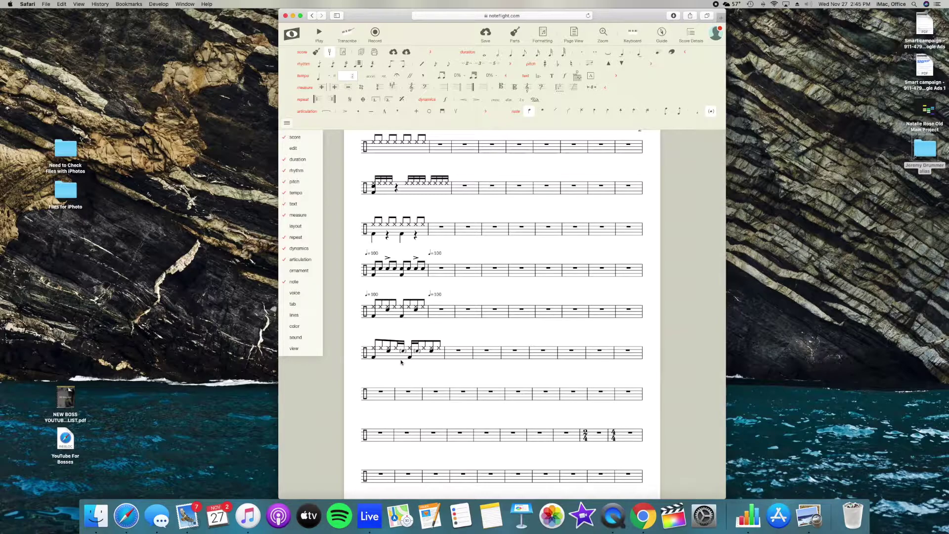
- Write an eighth-note snare at the start of measure 97 and select it
{"action": "left_click", "coordinate": [373, 393]}
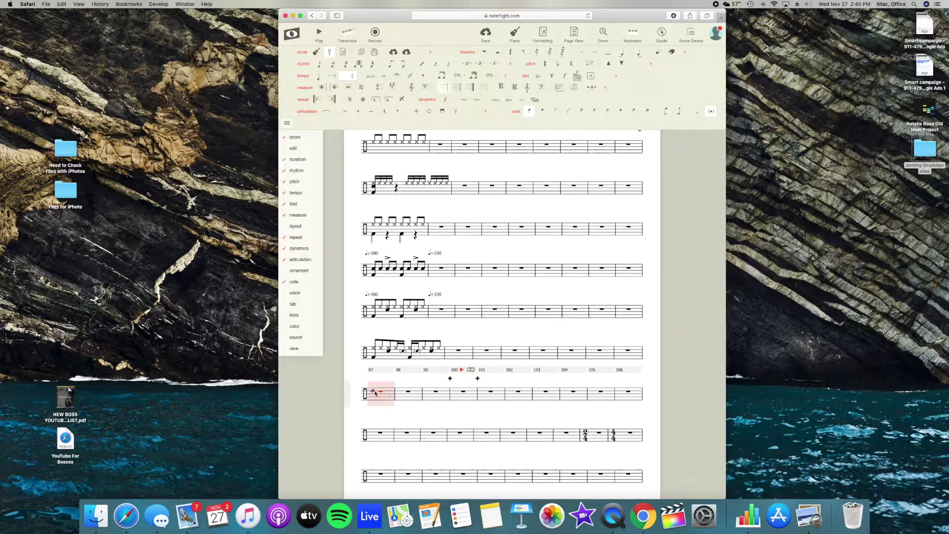
{"action": "left_click", "coordinate": [373, 393]}
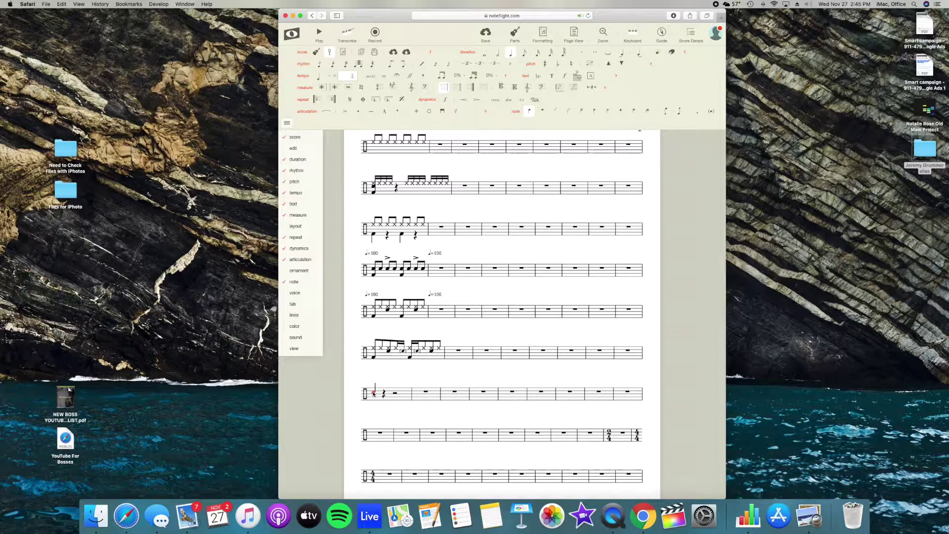
{"action": "key", "text": "4"}
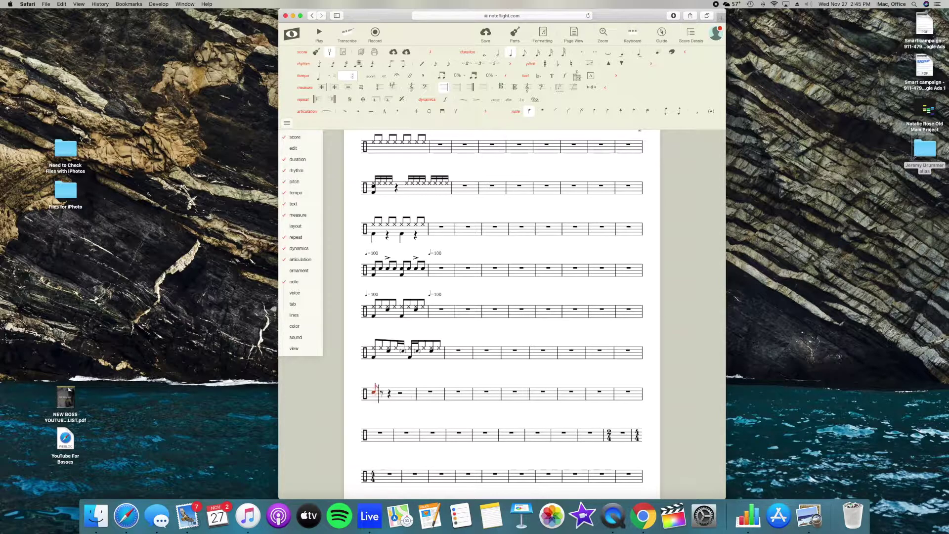
{"action": "left_click", "coordinate": [375, 394]}
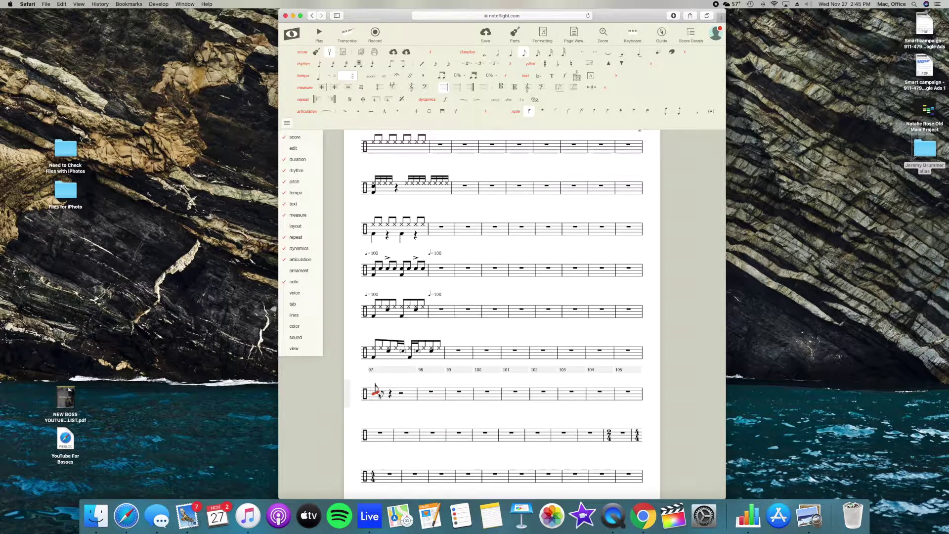
- Fill the rest of measure 97 with repeated eighth-note snares
{"action": "key", "text": "c"}
{"action": "key", "text": "c"}
{"action": "key", "text": "c"}
{"action": "key", "text": "c"}
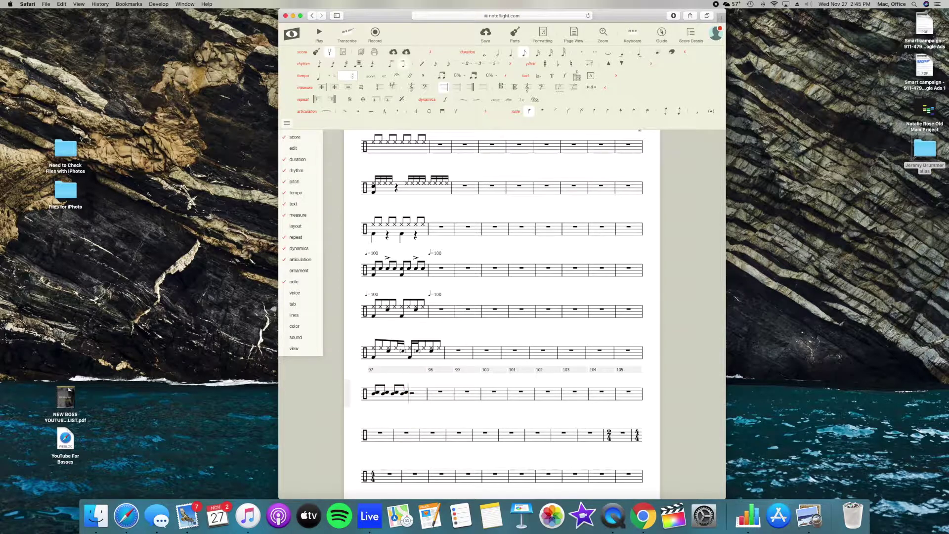
{"action": "key", "text": "c"}
{"action": "key", "text": "c"}
{"action": "key", "text": "c"}
{"action": "key", "text": "c"}
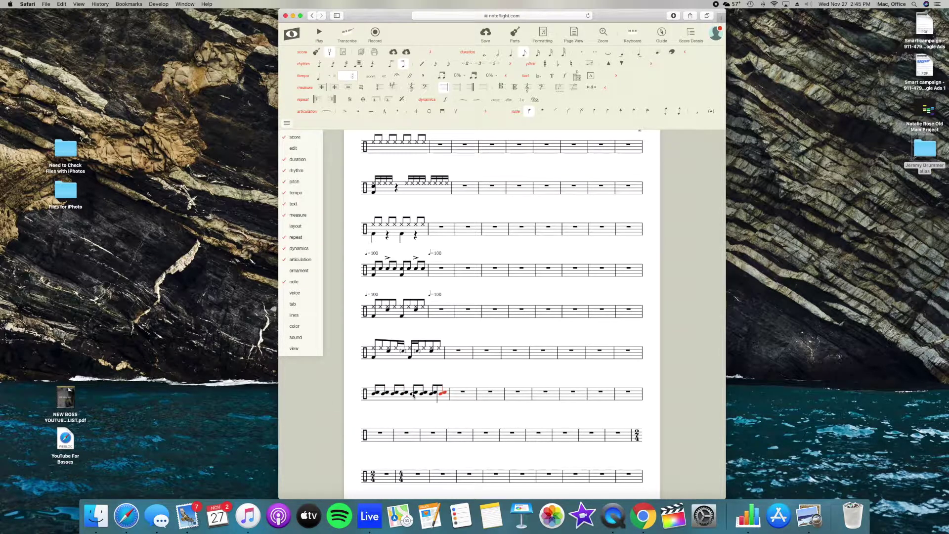
- Add a crescendo hairpin under all the notes of measure 97 and nudge it up toward the staff
{"action": "left_click", "coordinate": [375, 396]}
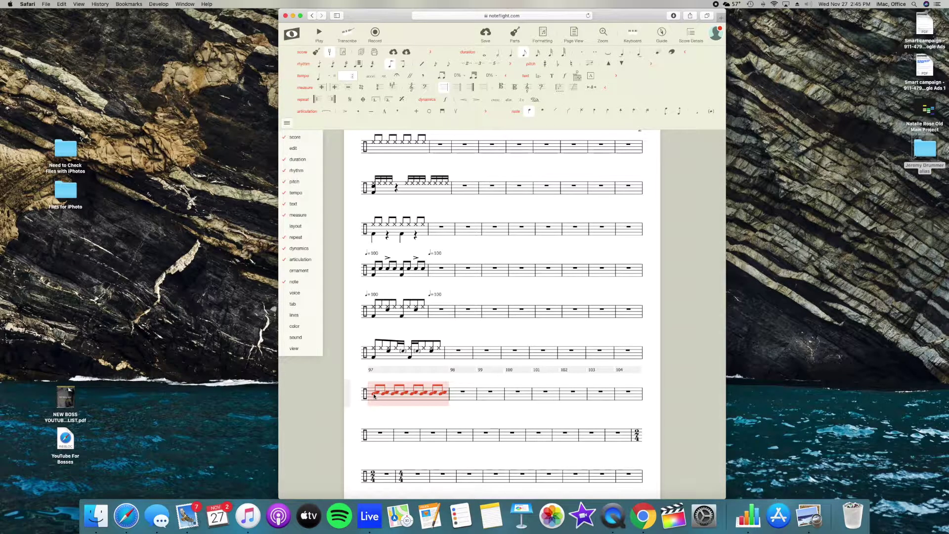
{"action": "left_click", "coordinate": [476, 99]}
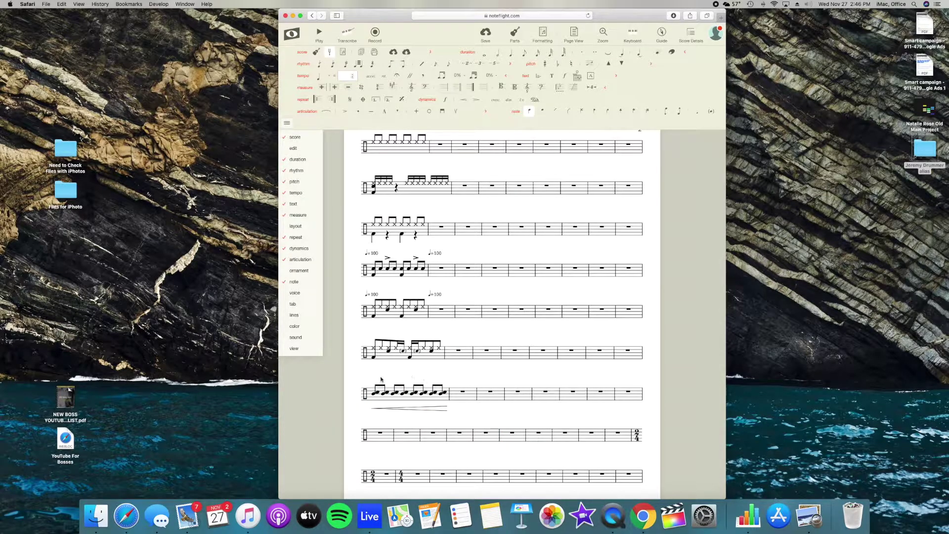
{"action": "left_click", "coordinate": [442, 408]}
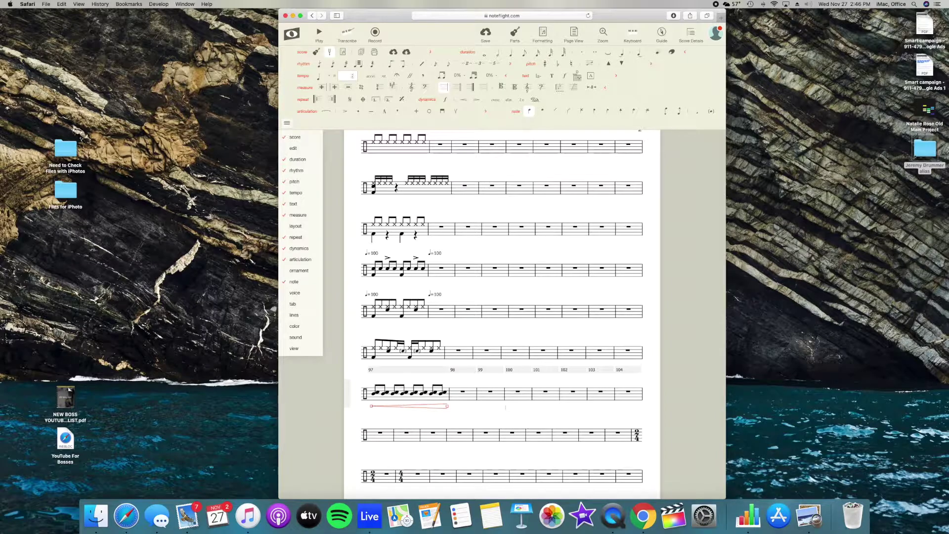
{"action": "key", "text": "Up"}
{"action": "left_click", "coordinate": [649, 394]}
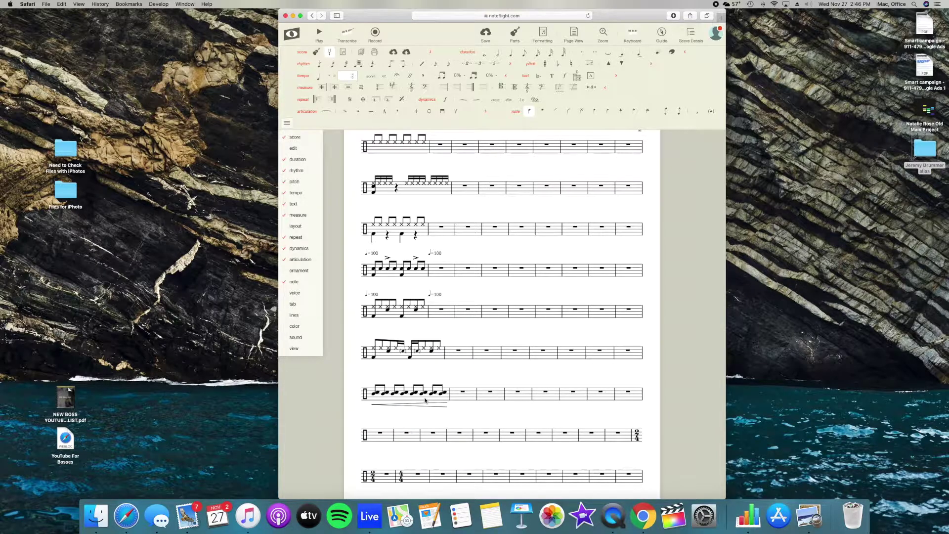
- Copy the first half of measure 89's preceding line, measure 80, into both halves of measure 105
{"action": "left_click", "coordinate": [374, 307]}
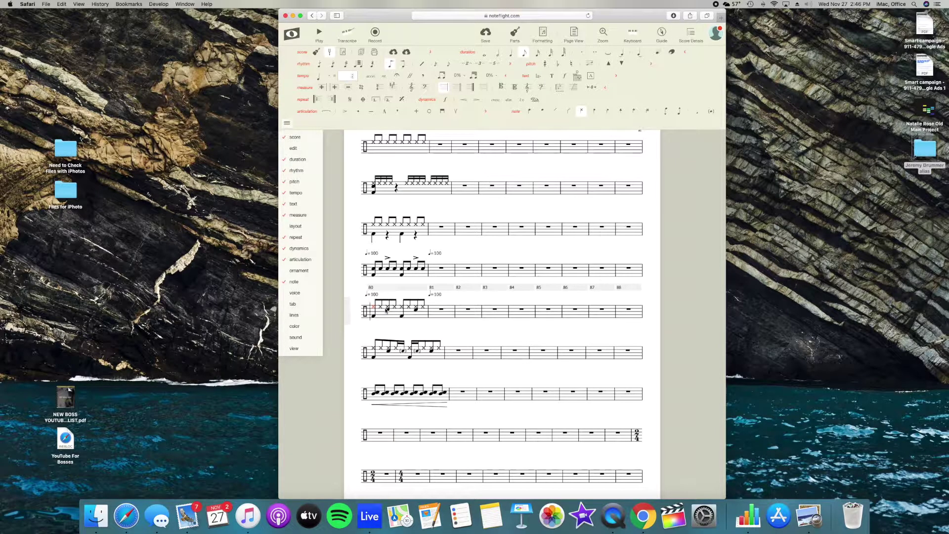
{"action": "left_click", "coordinate": [395, 308], "text": "shift"}
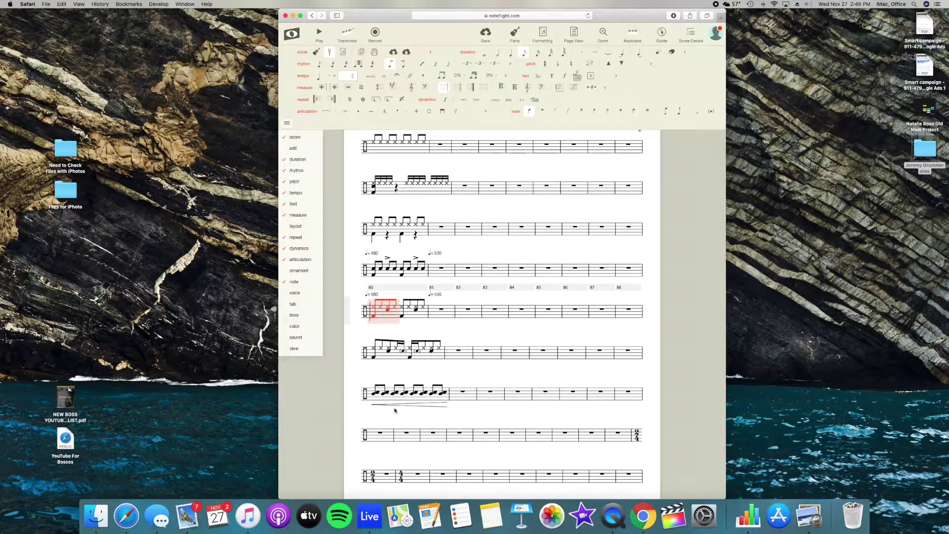
{"action": "left_click", "coordinate": [380, 433]}
{"action": "key", "text": "super+v"}
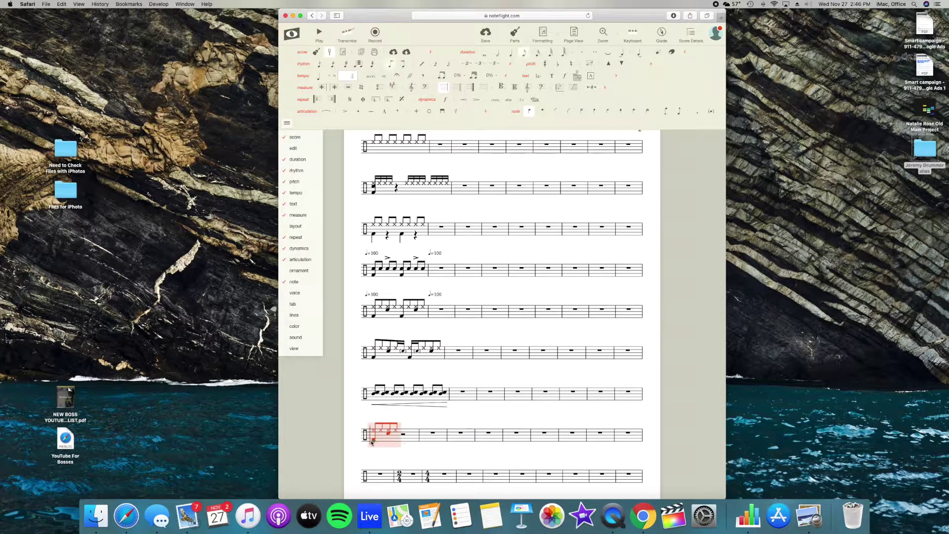
{"action": "left_click", "coordinate": [405, 435]}
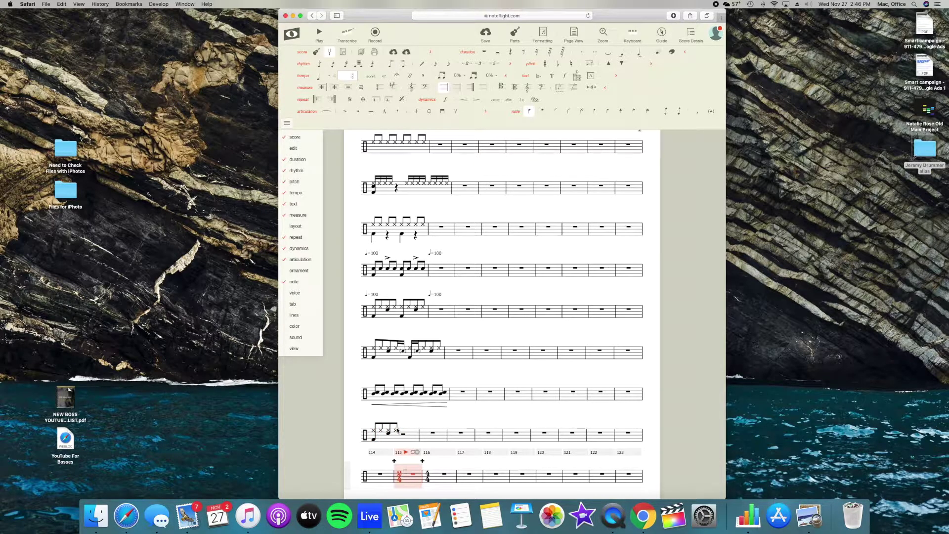
{"action": "left_click", "coordinate": [372, 432]}
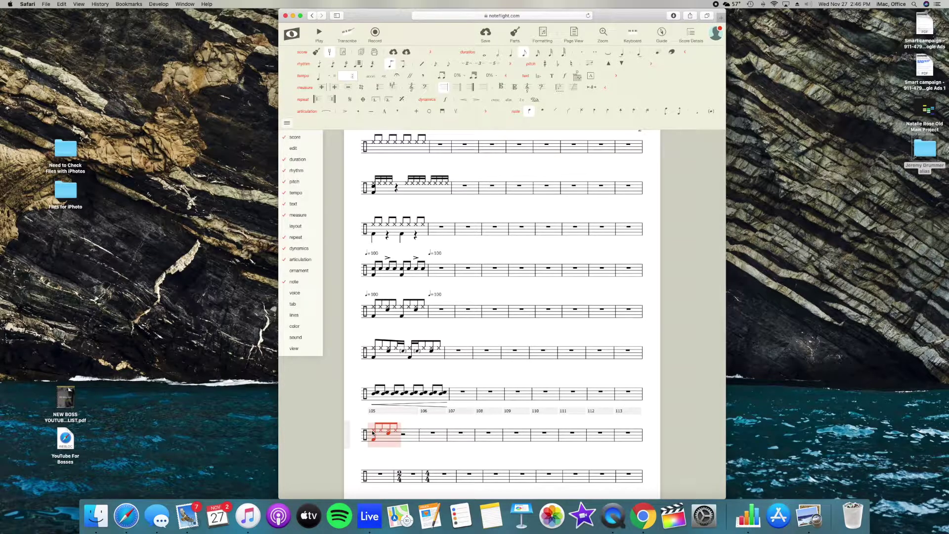
{"action": "key", "text": "super+v"}
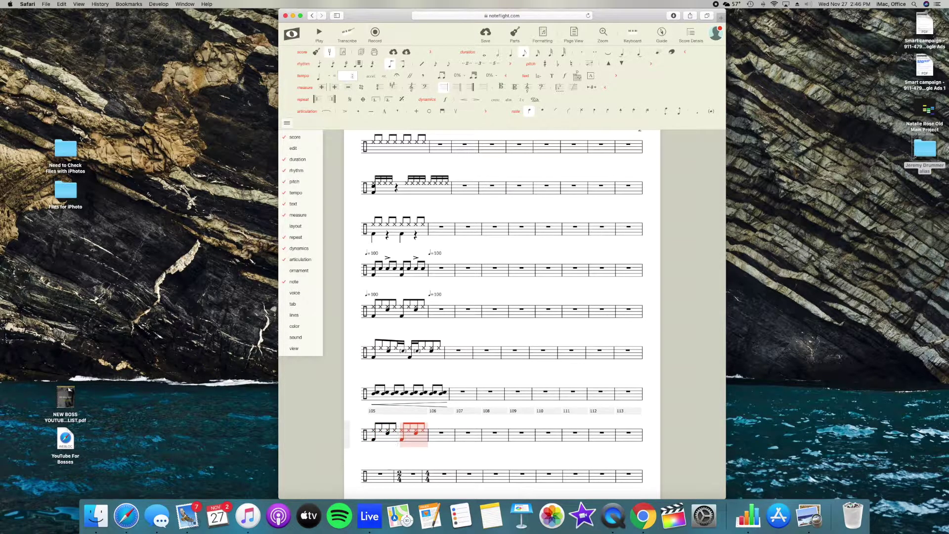
- Paste the half-measure beat repeatedly through measure 108, and clear measures 106 to 108 again
{"action": "key", "text": "Right"}
{"action": "key", "text": "super+v"}
{"action": "key", "text": "super+v"}
{"action": "key", "text": "super+v"}
{"action": "key", "text": "super+v"}
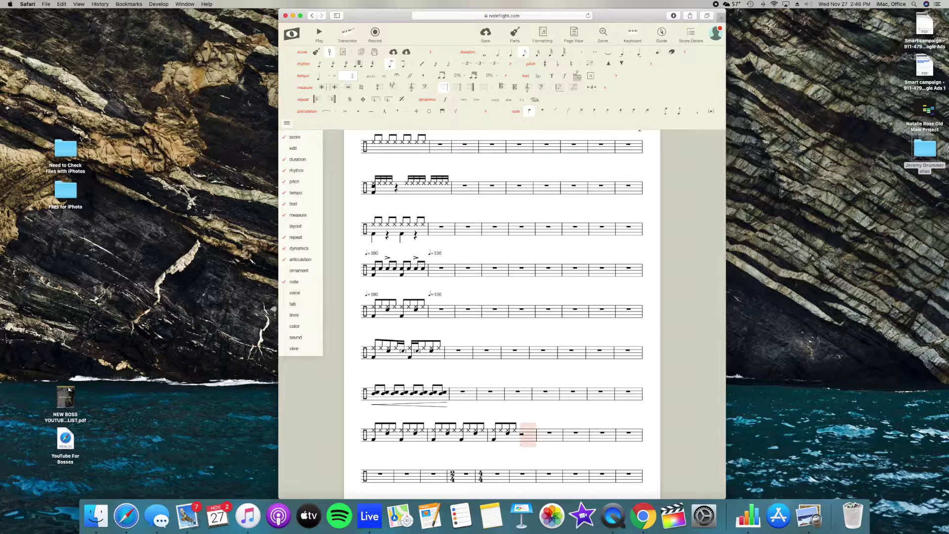
{"action": "key", "text": "super+v"}
{"action": "key", "text": "super+v"}
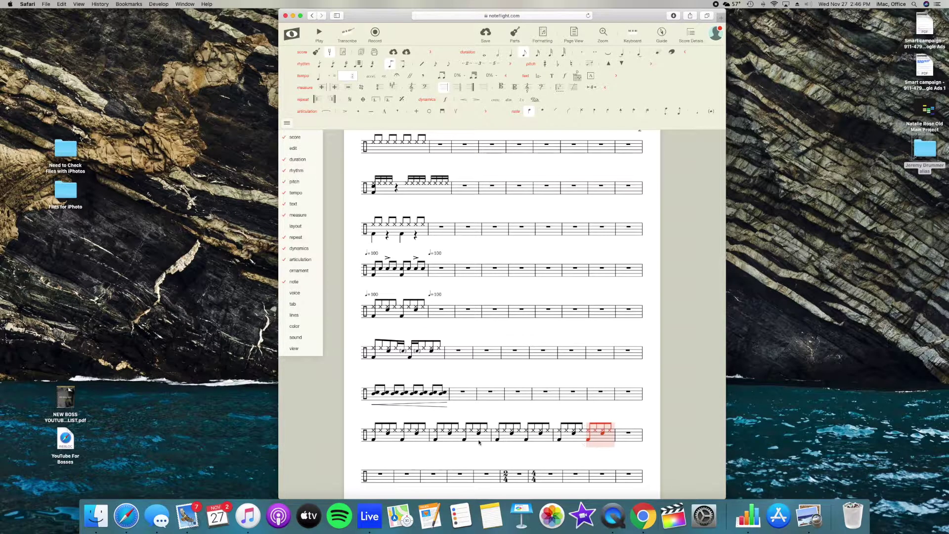
{"action": "left_click", "coordinate": [444, 442], "text": "shift"}
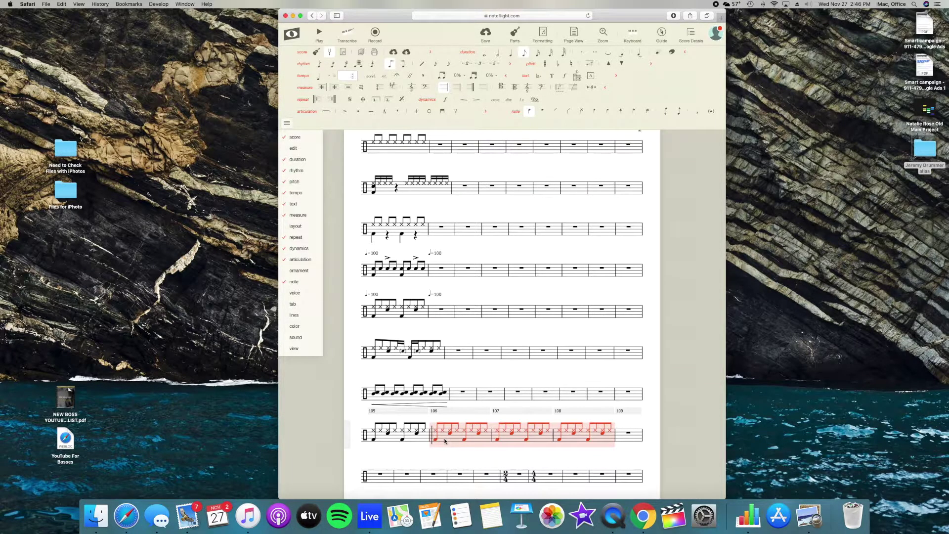
{"action": "key", "text": "Delete"}
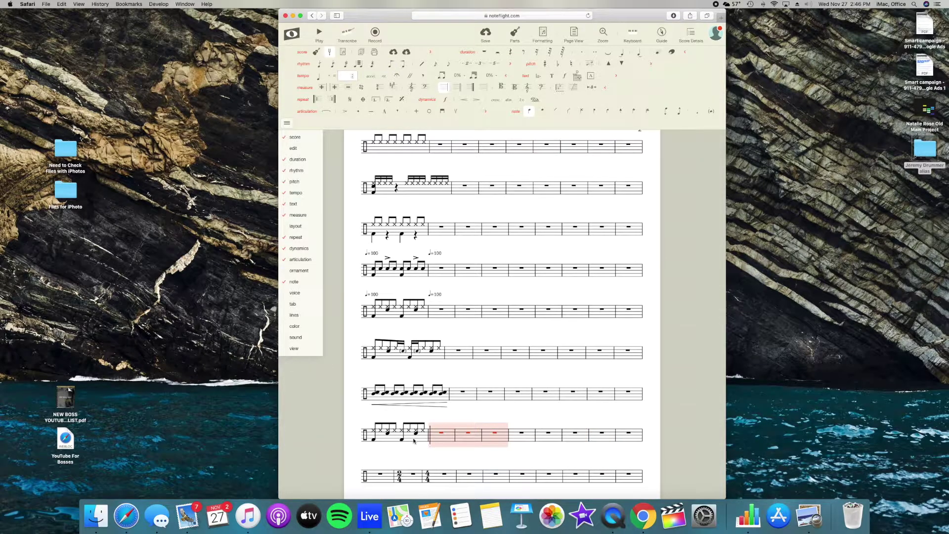
- Copy the full beat of measure 105 into measure 106 and clear the selection
{"action": "left_click", "coordinate": [414, 441]}
{"action": "left_click", "coordinate": [440, 437]}
{"action": "key", "text": "super+v"}
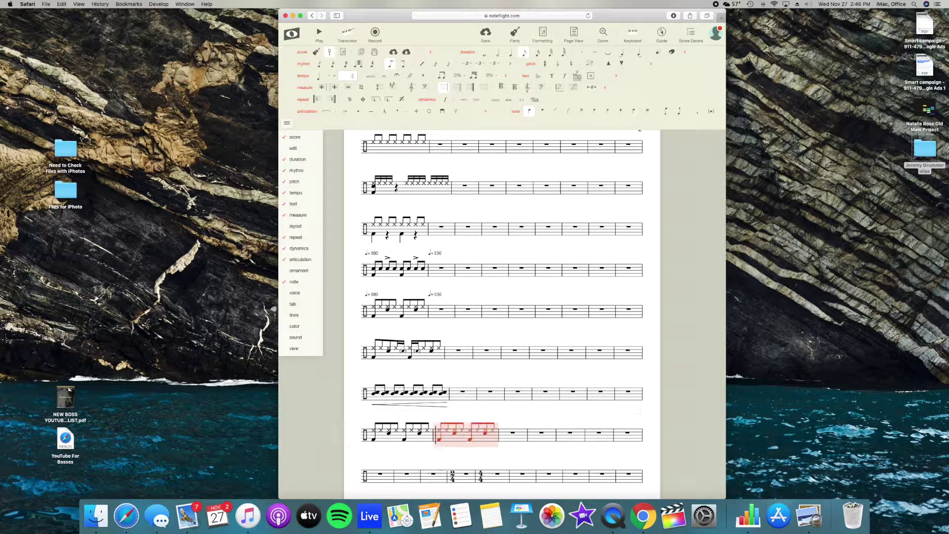
{"action": "left_click", "coordinate": [659, 453]}
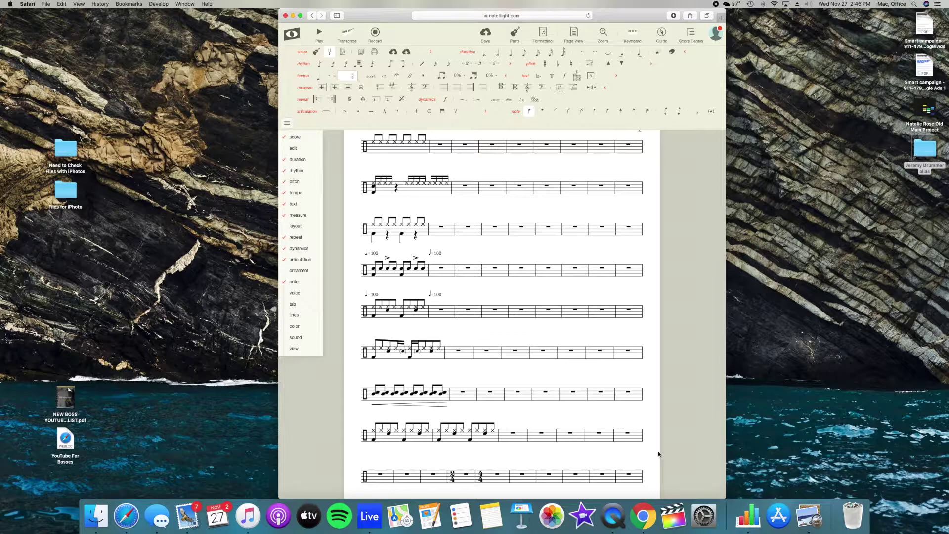
- Write a quarter-note snare at the start of measure 46 and apply Tremolo 2 to it
{"action": "scroll", "coordinate": [658, 451], "scroll_direction": "up", "scroll_amount": 10}
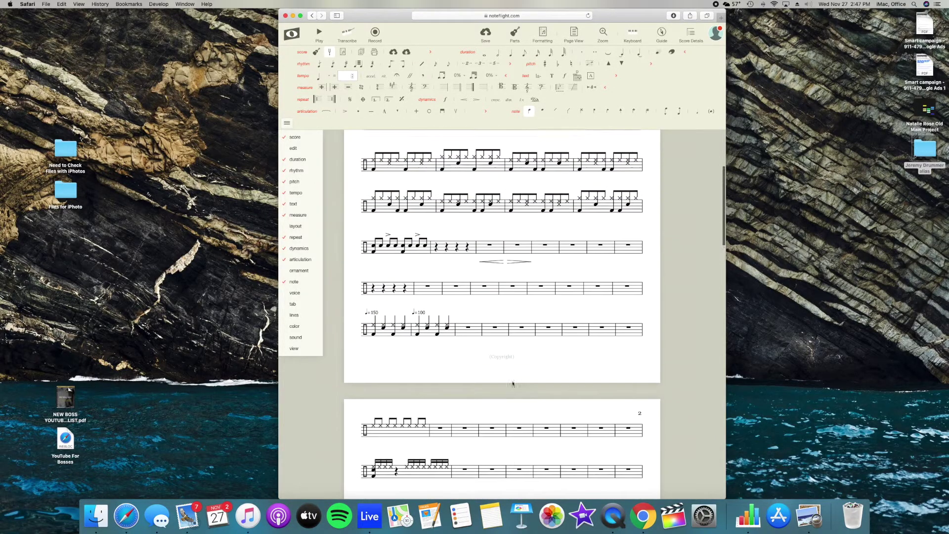
{"action": "scroll", "coordinate": [455, 378], "scroll_direction": "down", "scroll_amount": 2}
{"action": "left_click", "coordinate": [445, 393]}
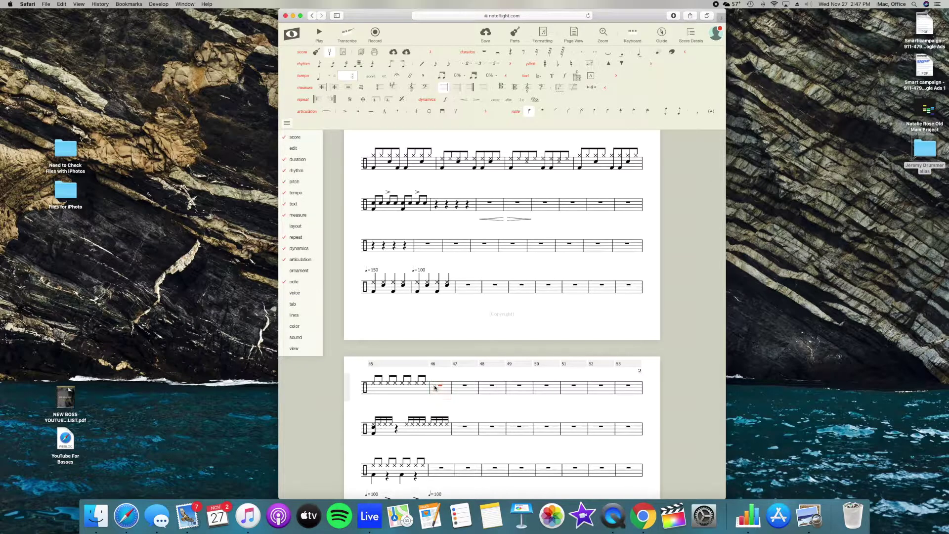
{"action": "left_click", "coordinate": [439, 388]}
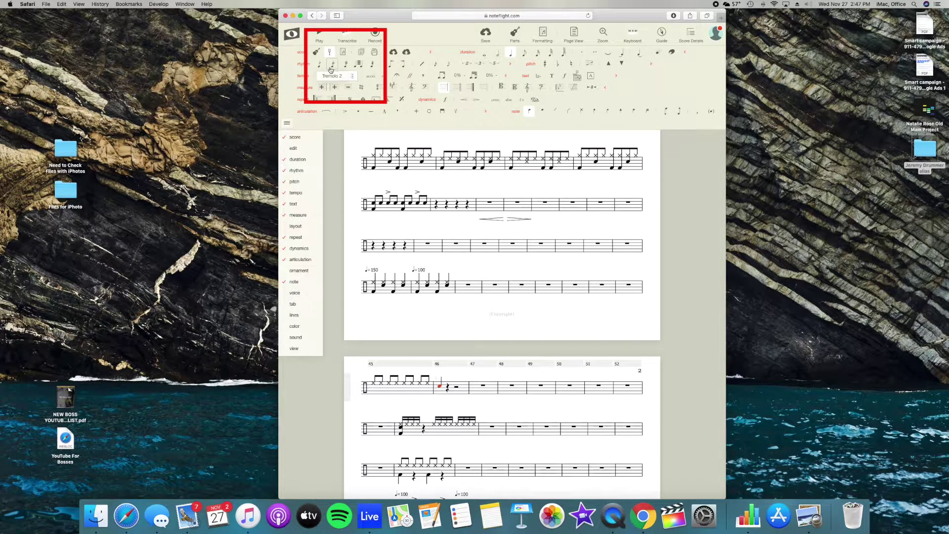
{"action": "left_click", "coordinate": [349, 68]}
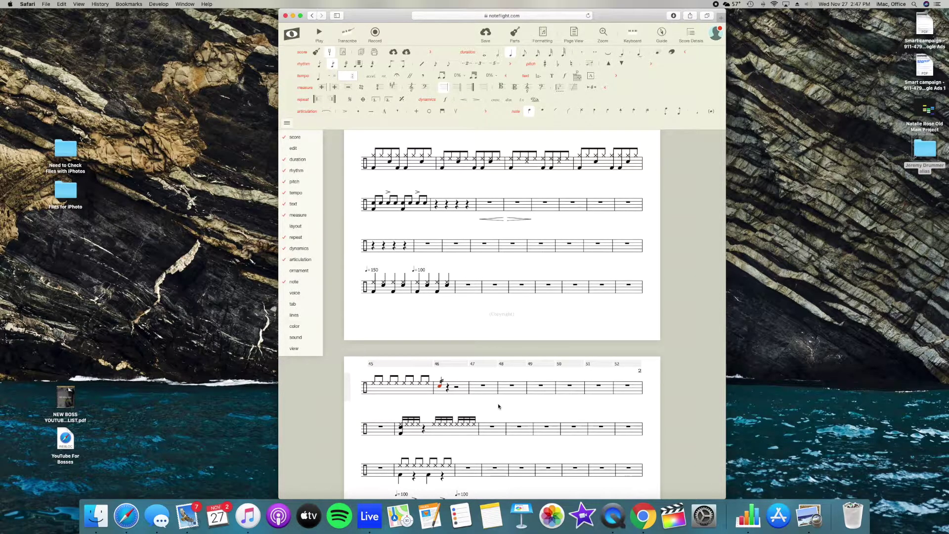
- Write a quarter-note snare at the start of measure 47 and turn it into a slashed grace note
{"action": "scroll", "coordinate": [487, 405], "scroll_direction": "down", "scroll_amount": 2}
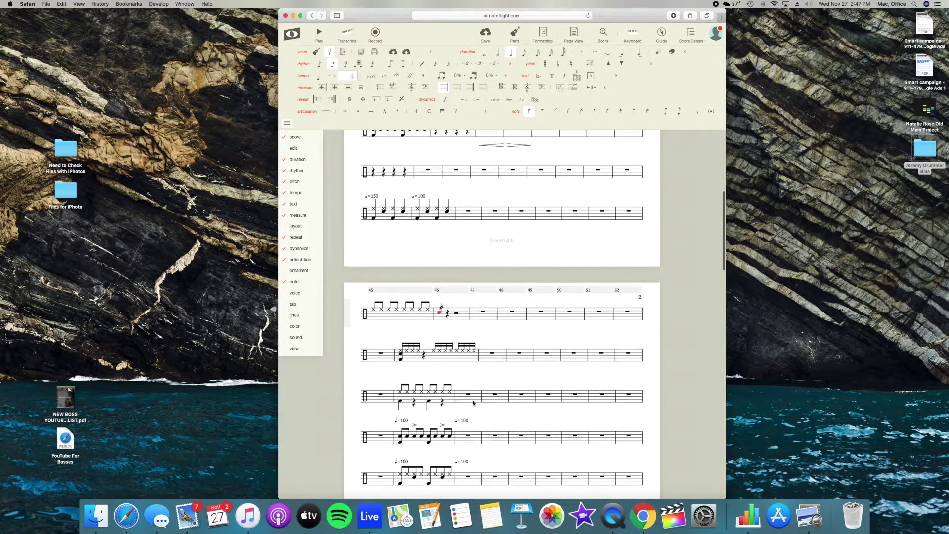
{"action": "left_click", "coordinate": [475, 343]}
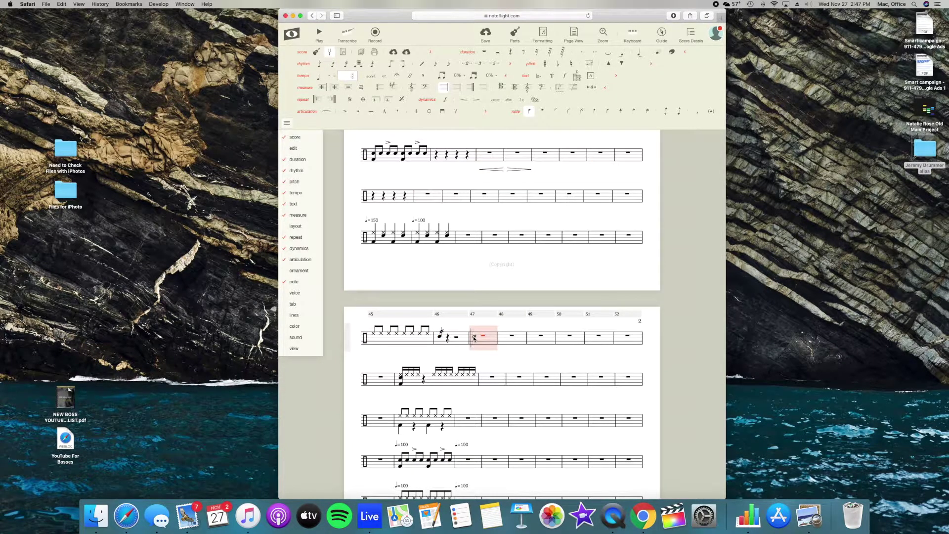
{"action": "left_click", "coordinate": [474, 339]}
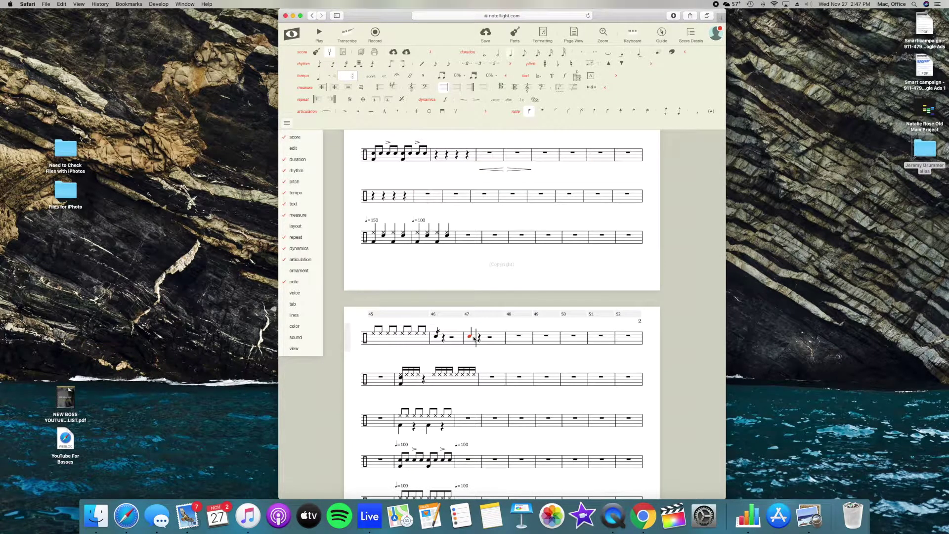
{"action": "left_click", "coordinate": [436, 64]}
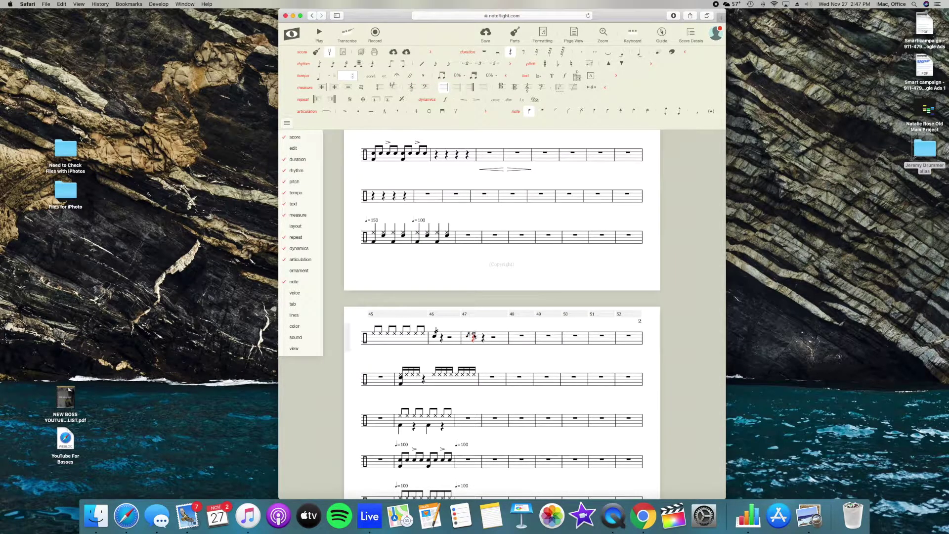
- Write the main quarter-note snare right after the grace note in measure 47 and nudge it up into place
{"action": "left_click", "coordinate": [473, 338]}
{"action": "left_click", "coordinate": [468, 337]}
{"action": "left_click", "coordinate": [474, 338]}
{"action": "left_click", "coordinate": [434, 377]}
{"action": "left_click", "coordinate": [475, 338]}
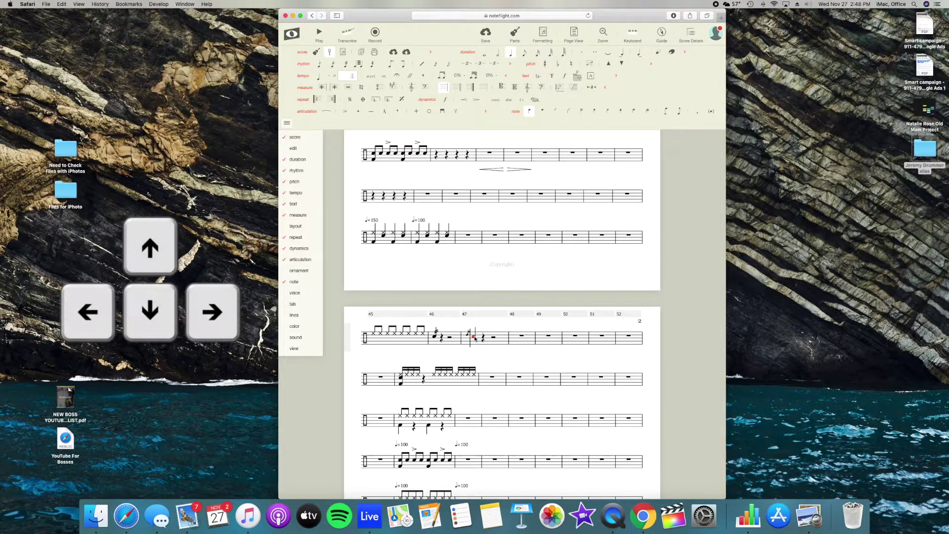
{"action": "key", "text": "Up"}
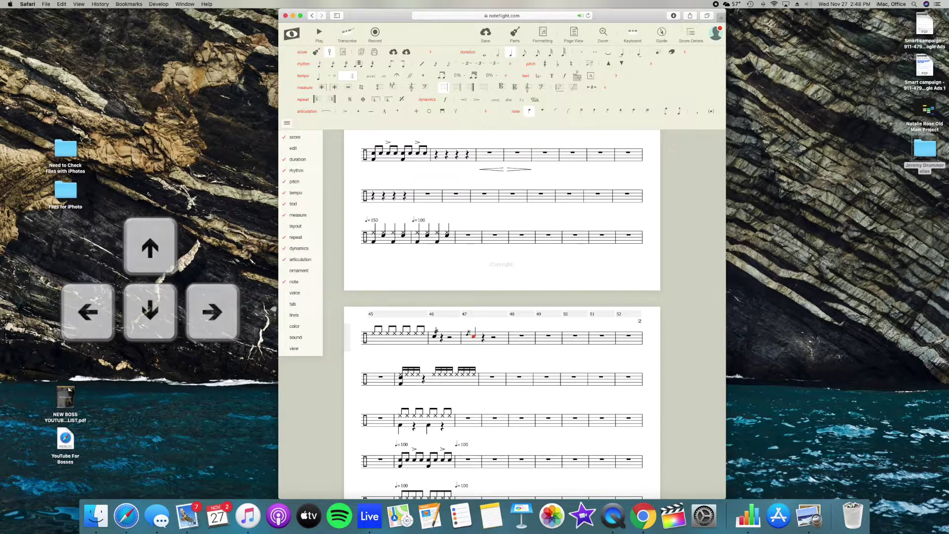
{"action": "key", "text": "Left"}
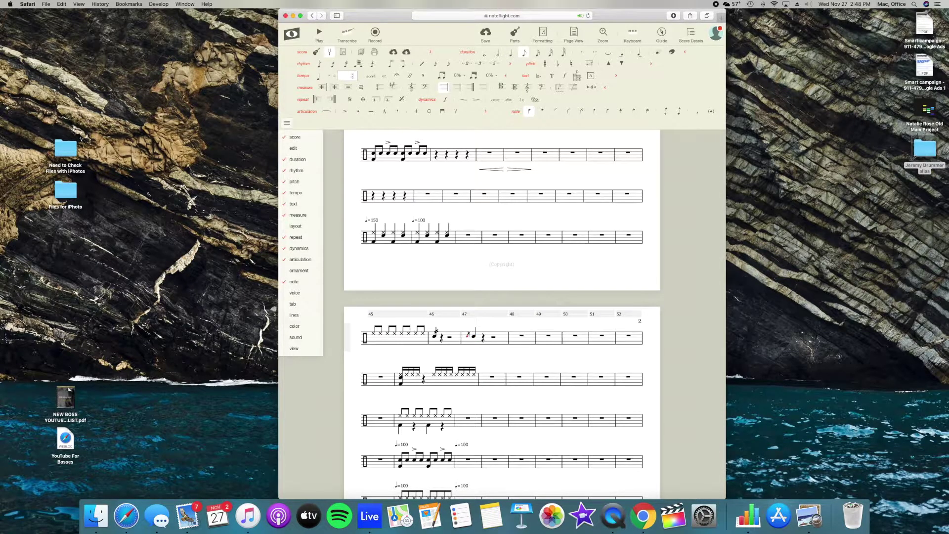
{"action": "left_click", "coordinate": [548, 362]}
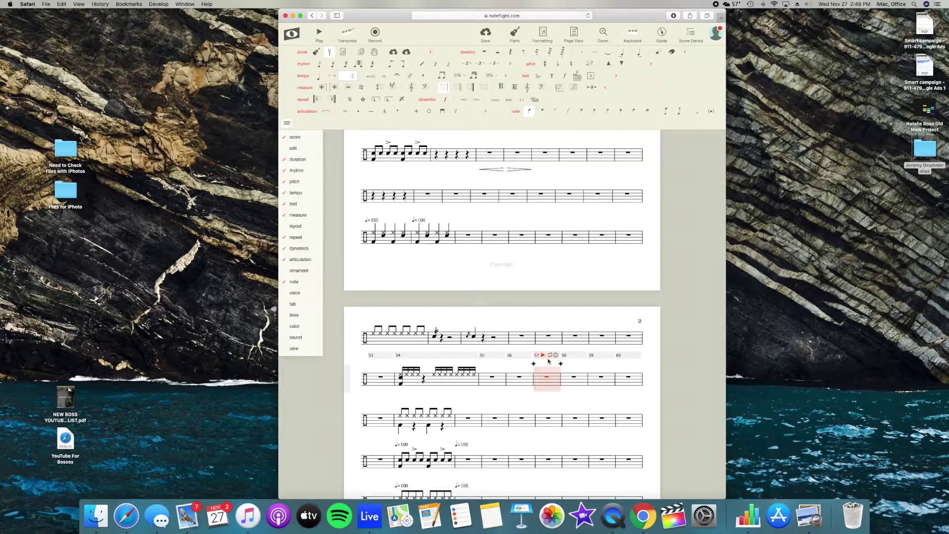
- Split the beat 2 quarter rest in measure 47 into four sixteenth rests
{"action": "left_click", "coordinate": [482, 339]}
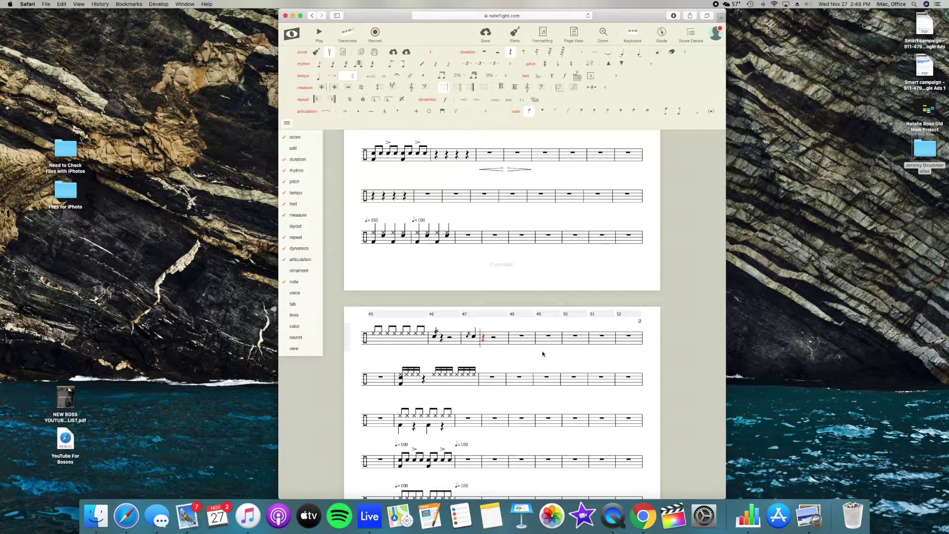
{"action": "key", "text": "bracketleft"}
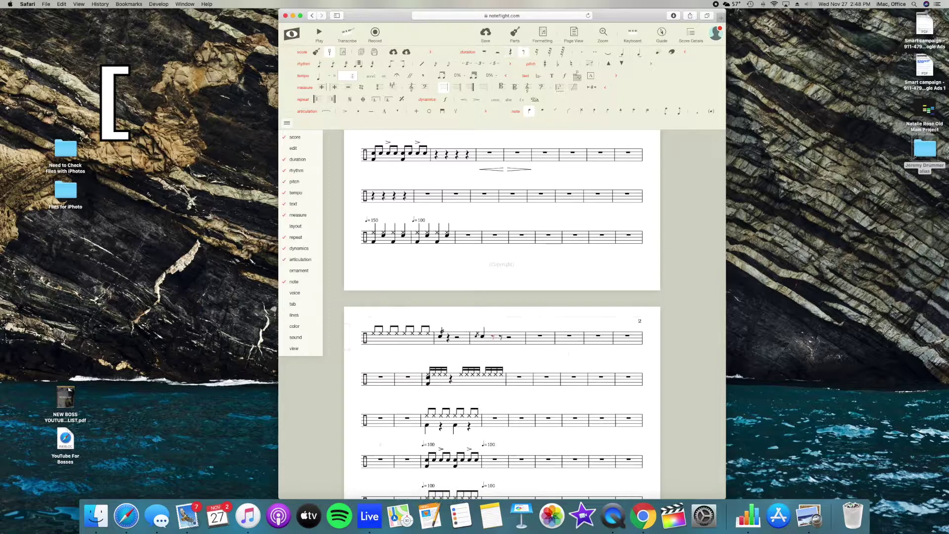
{"action": "left_click", "coordinate": [503, 338]}
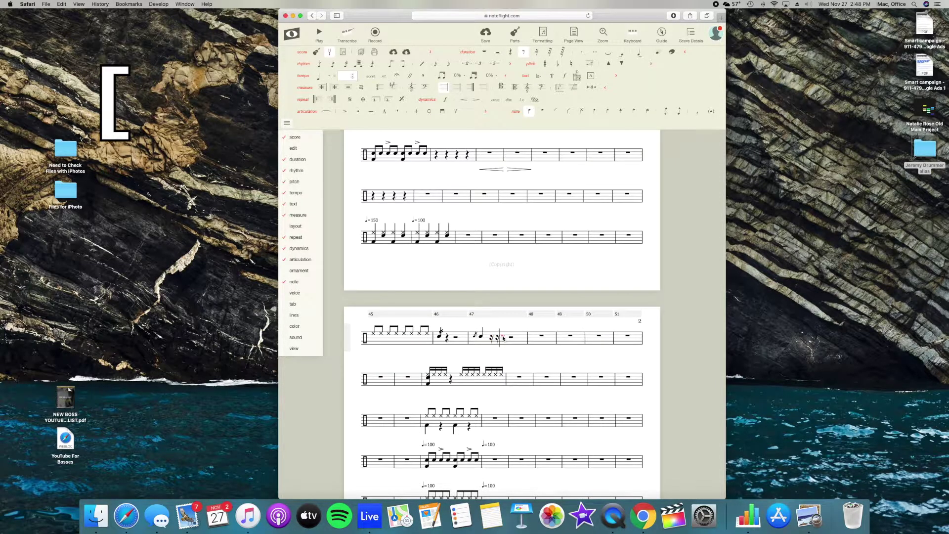
{"action": "key", "text": "bracketleft"}
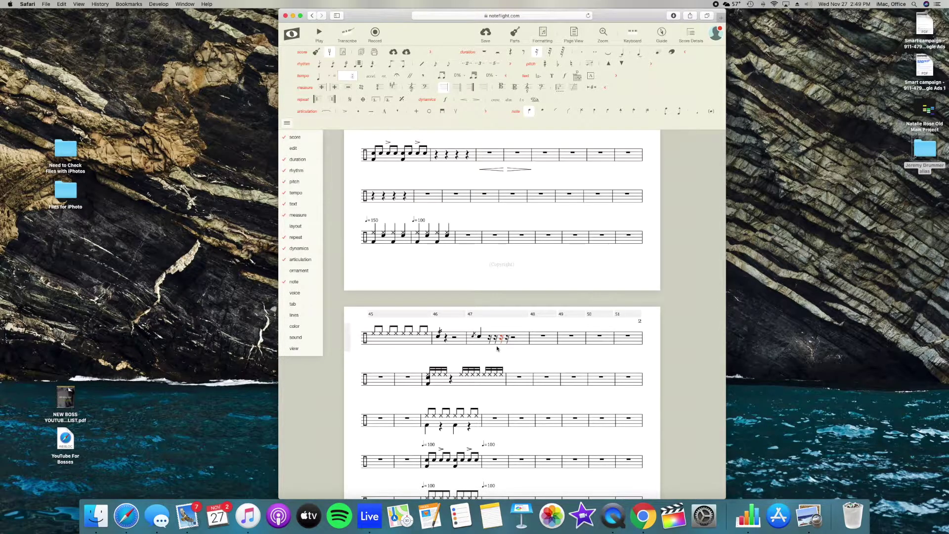
- Write sixteenth-note snares on the first, third and fourth sixteenths of beat 2 in measure 47
{"action": "left_click", "coordinate": [492, 337]}
{"action": "left_click", "coordinate": [496, 338]}
{"action": "left_click", "coordinate": [490, 338]}
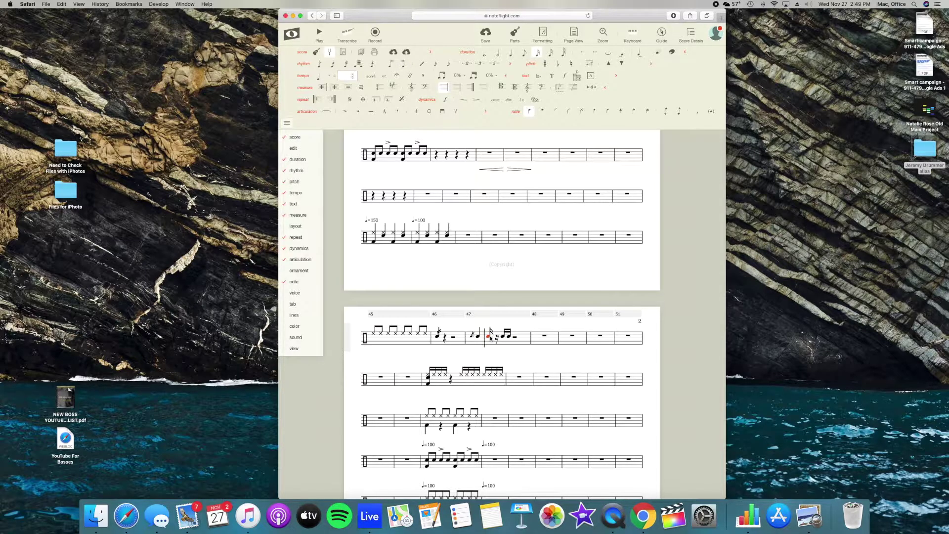
- Lengthen the first beat 2 snare in measure 47 to an eighth note and repeat the beat 2 figure twice
{"action": "key", "text": "]"}
{"action": "left_click", "coordinate": [547, 381]}
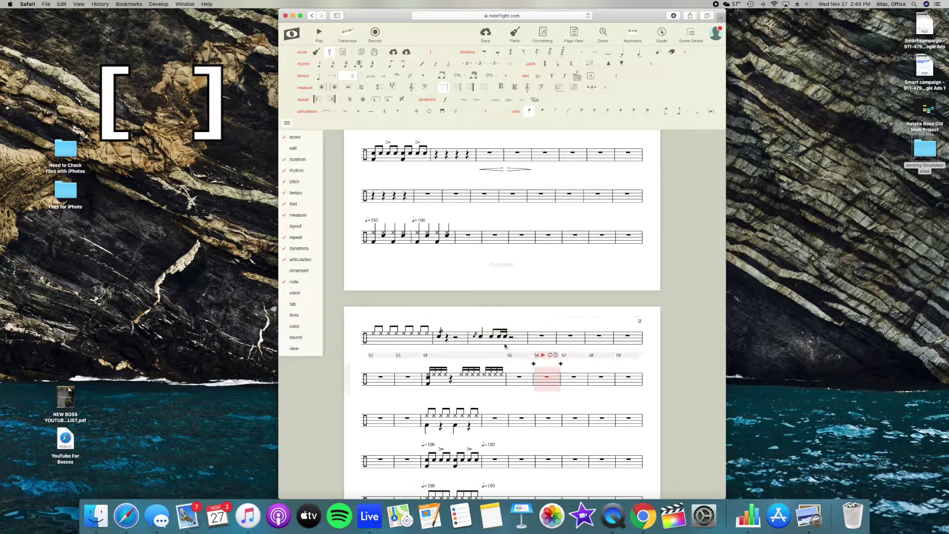
{"action": "left_click", "coordinate": [492, 339]}
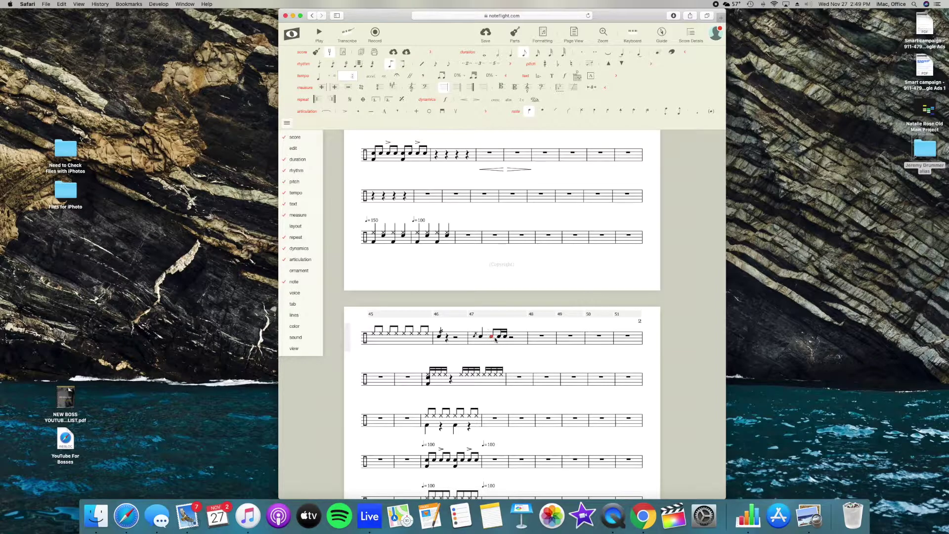
{"action": "left_click", "coordinate": [506, 340], "text": "shift"}
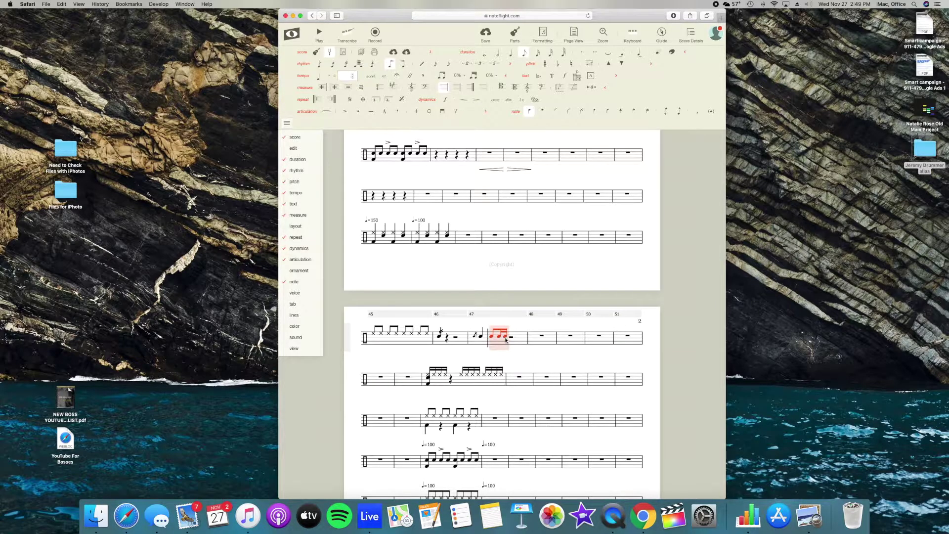
{"action": "key", "text": "r"}
{"action": "key", "text": "r"}
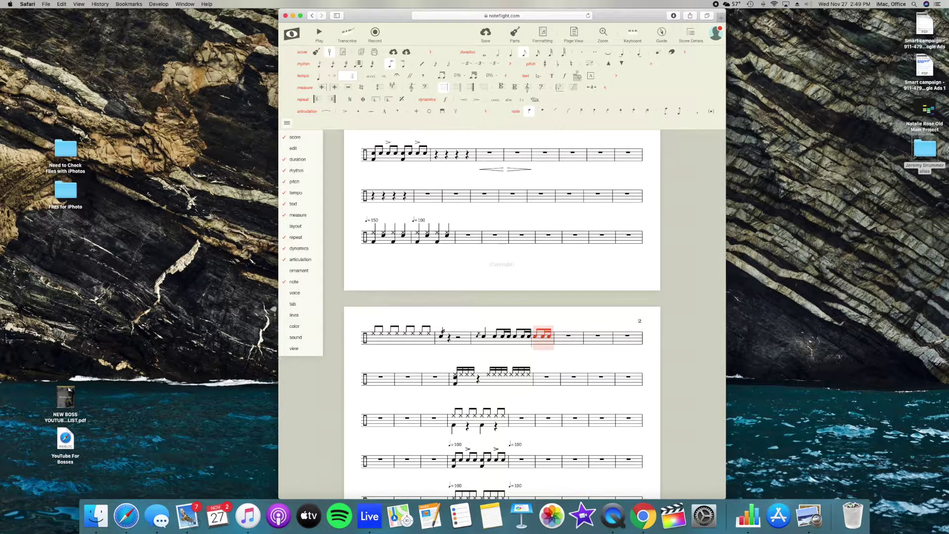
- Shift the last repeated snare figure in measure 47 up the staff and back down
{"action": "key", "text": "Up"}
{"action": "key", "text": "Up"}
{"action": "key", "text": "Up"}
{"action": "key", "text": "Down"}
{"action": "key", "text": "Down"}
{"action": "key", "text": "Down"}
{"action": "key", "text": "Down"}
- Write a snare note on the second eighth of measure 16 and give it a triangle notehead
{"action": "scroll", "coordinate": [461, 380], "scroll_direction": "up", "scroll_amount": 5}
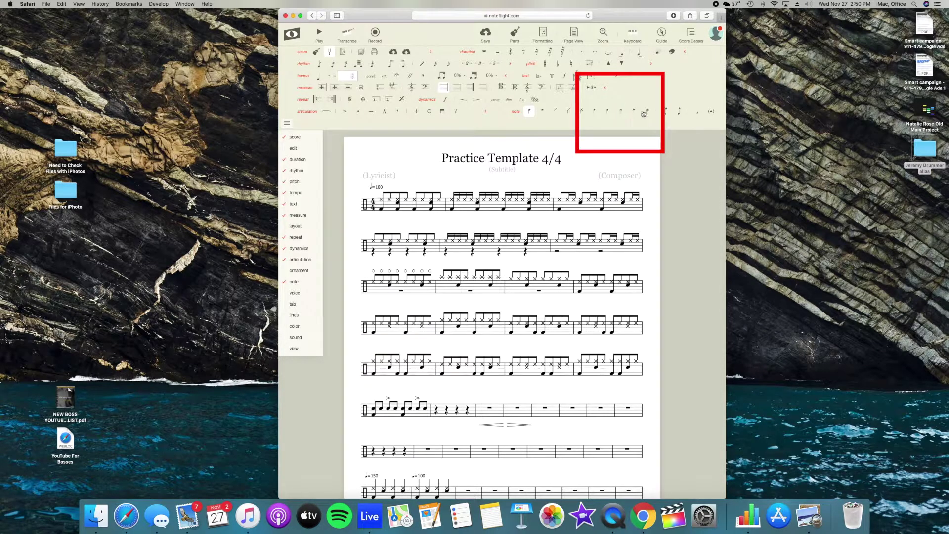
{"action": "scroll", "coordinate": [452, 275], "scroll_direction": "down", "scroll_amount": 1}
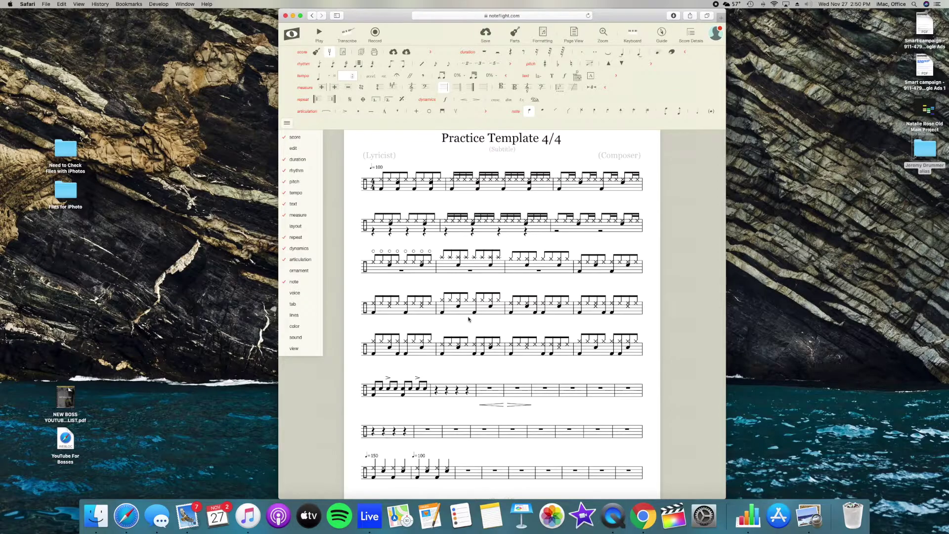
{"action": "left_click", "coordinate": [459, 347]}
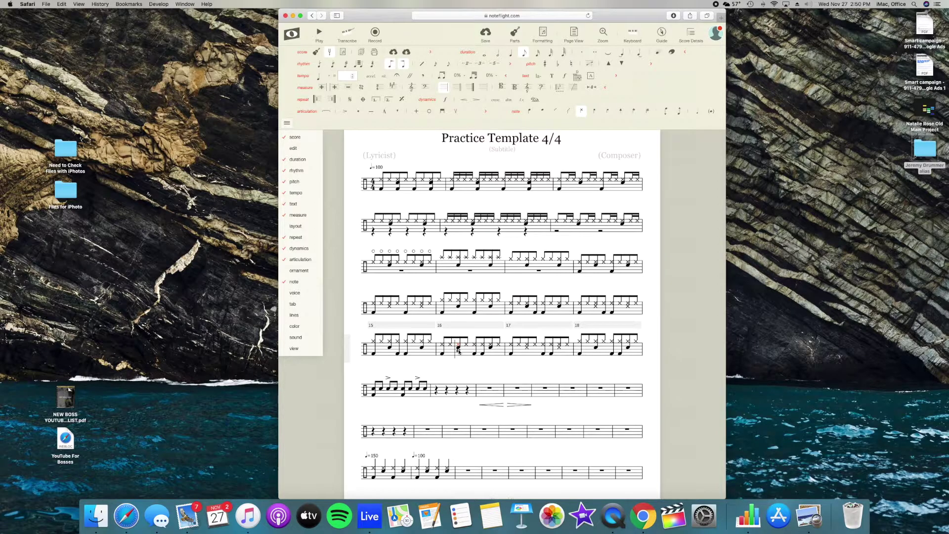
{"action": "left_click", "coordinate": [451, 347]}
{"action": "left_click", "coordinate": [450, 350]}
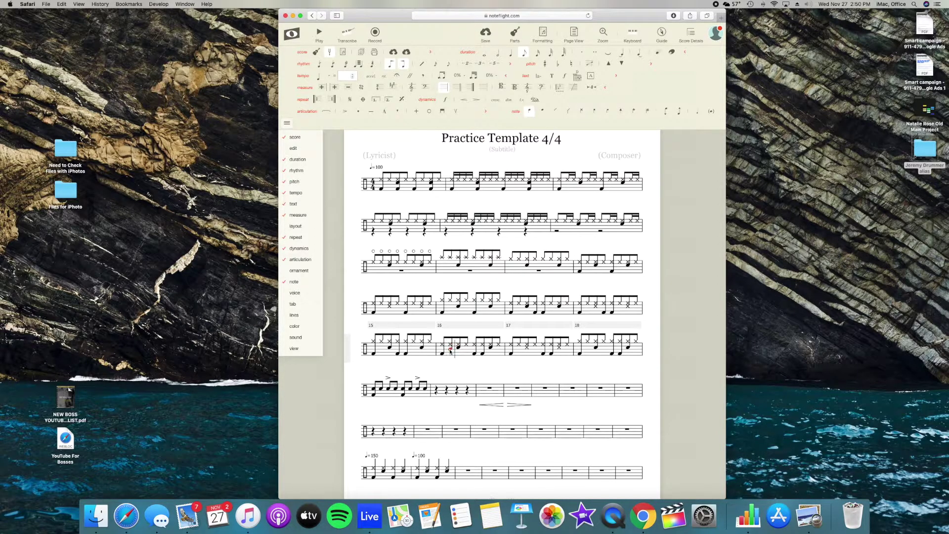
{"action": "left_click", "coordinate": [621, 111]}
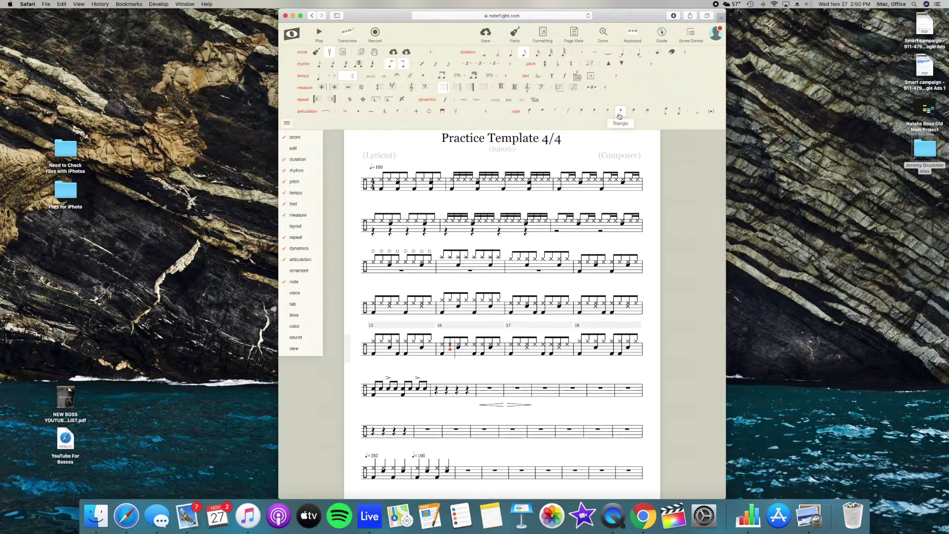
- Play the score around the triangle note in measure 16 and stop playback
{"action": "key", "text": "space"}
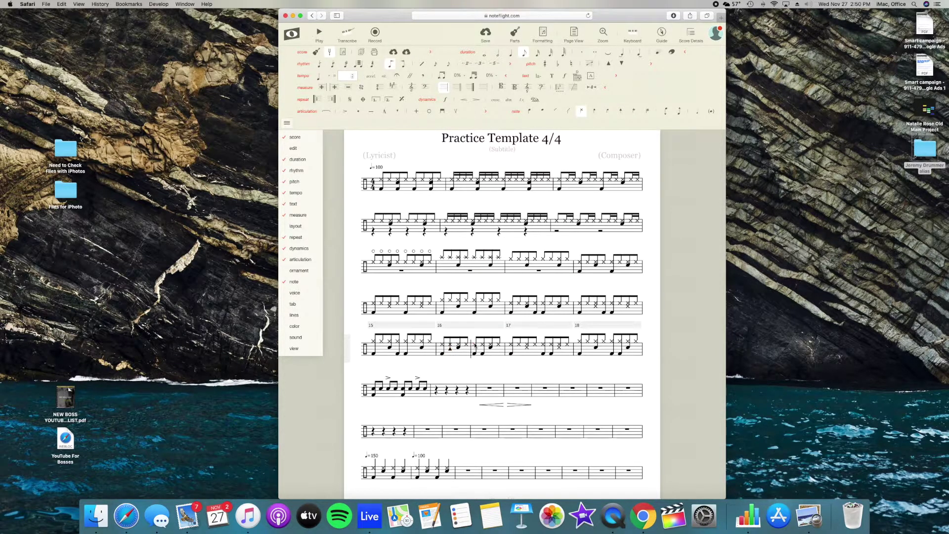
{"action": "key", "text": "space"}
{"action": "key", "text": "space"}
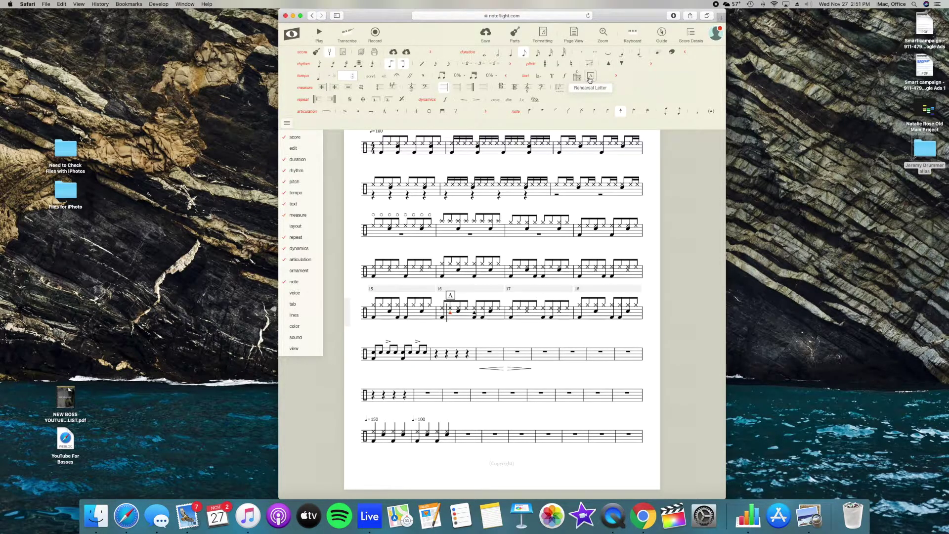
- Add the text "Text Here" above the second eighth of measure 16 in place of the rehearsal letter
{"action": "left_click", "coordinate": [550, 78]}
{"action": "type", "text": "Text Here"}
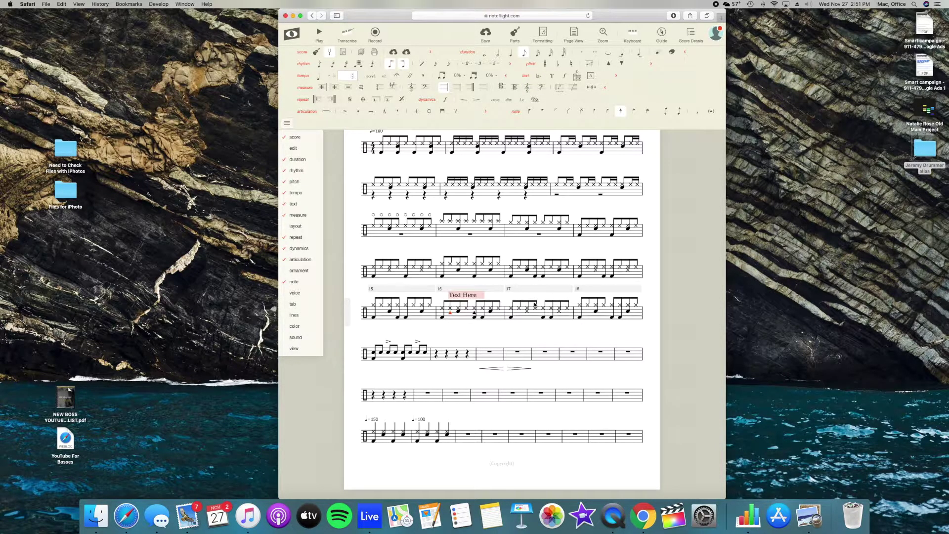
{"action": "left_click", "coordinate": [600, 352]}
- Write a quarter-note snare on beat 1 of measure 28 and convert it into an eighth-note triplet
{"action": "scroll", "coordinate": [548, 357], "scroll_direction": "down", "scroll_amount": 3}
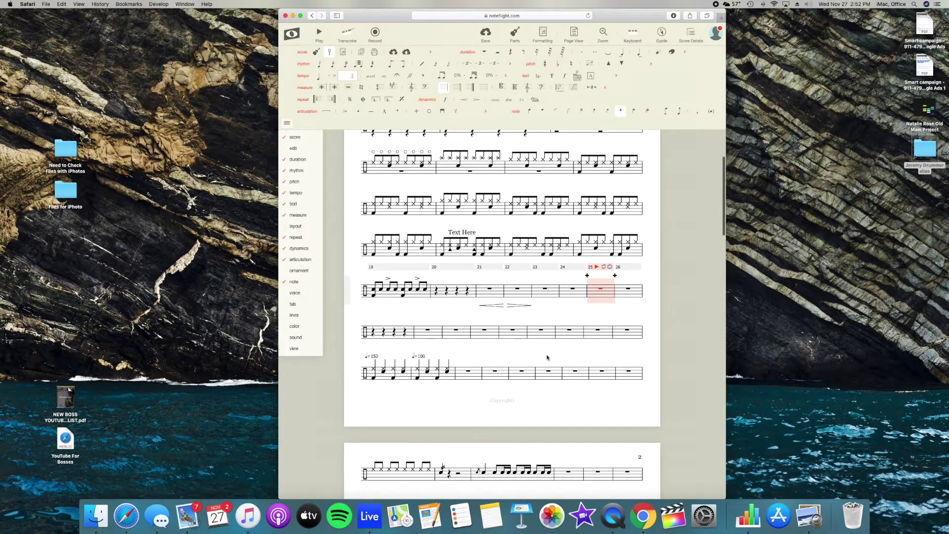
{"action": "left_click", "coordinate": [421, 335]}
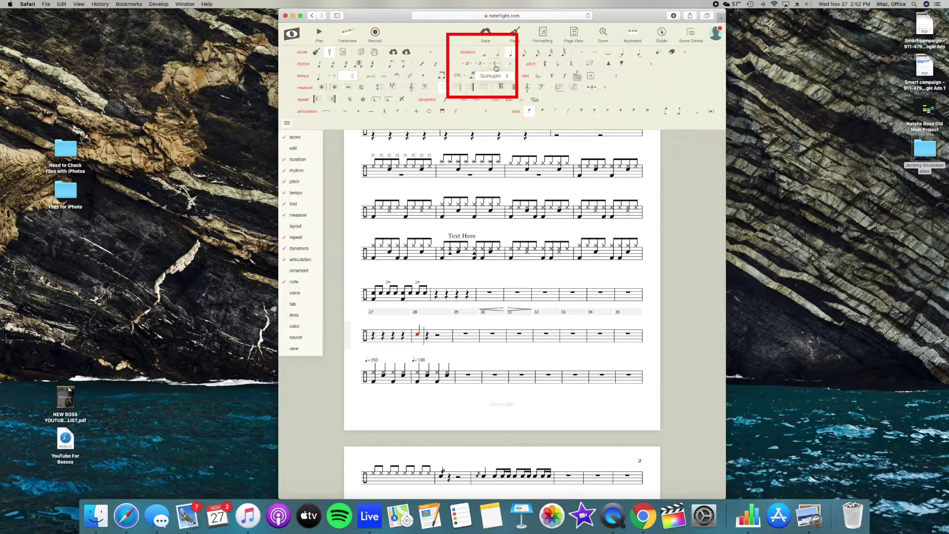
{"action": "left_click", "coordinate": [480, 64]}
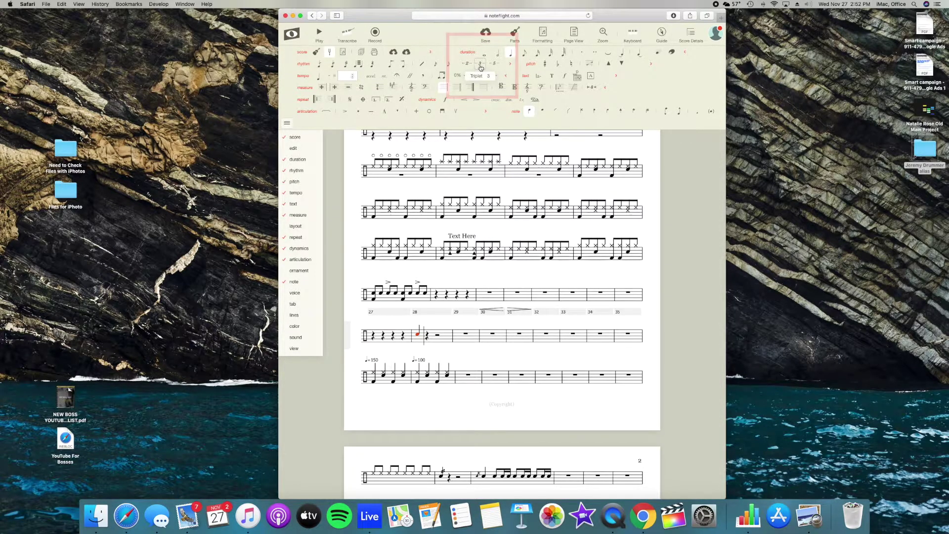
{"action": "left_click", "coordinate": [424, 333]}
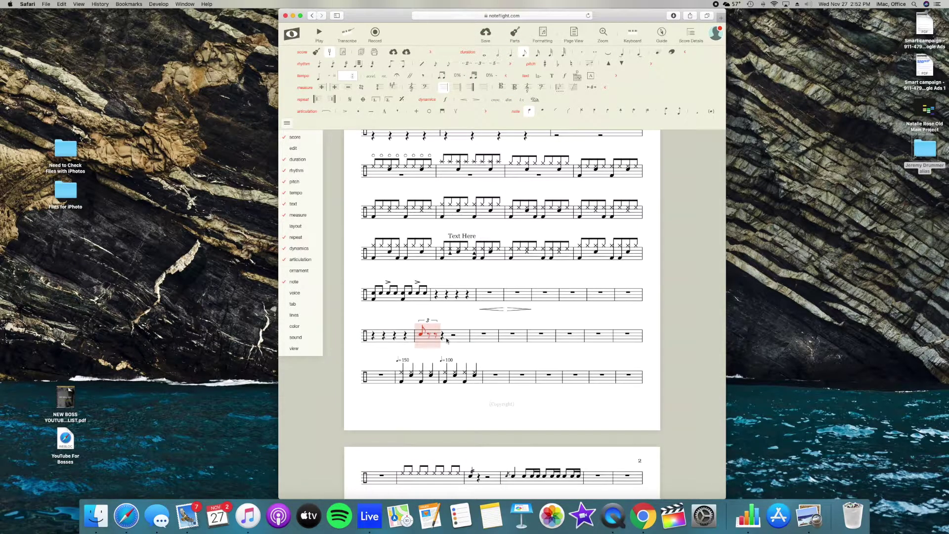
- Write a snare on beat 2 of measure 28 and convert it into an eighth-note triplet
{"action": "left_click", "coordinate": [443, 338]}
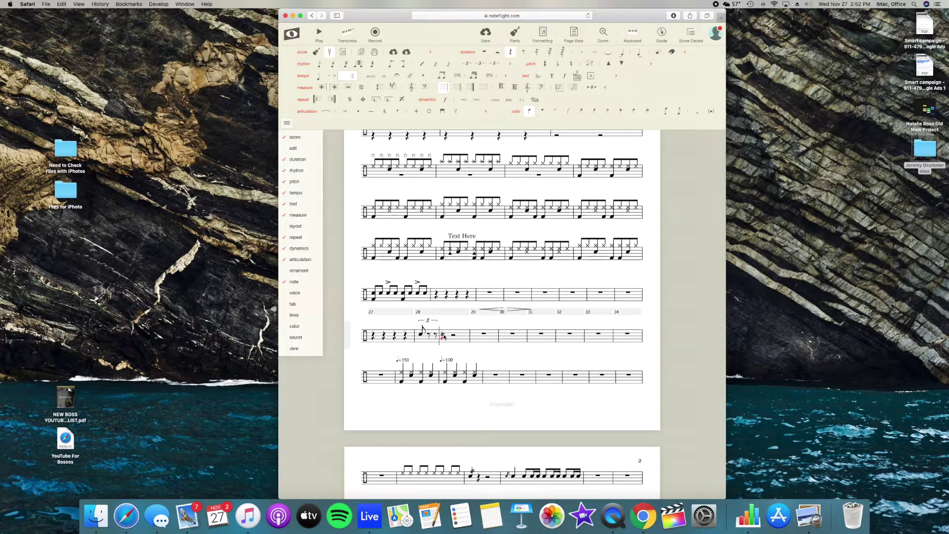
{"action": "left_click", "coordinate": [444, 337]}
{"action": "key", "text": "ctrl+3"}
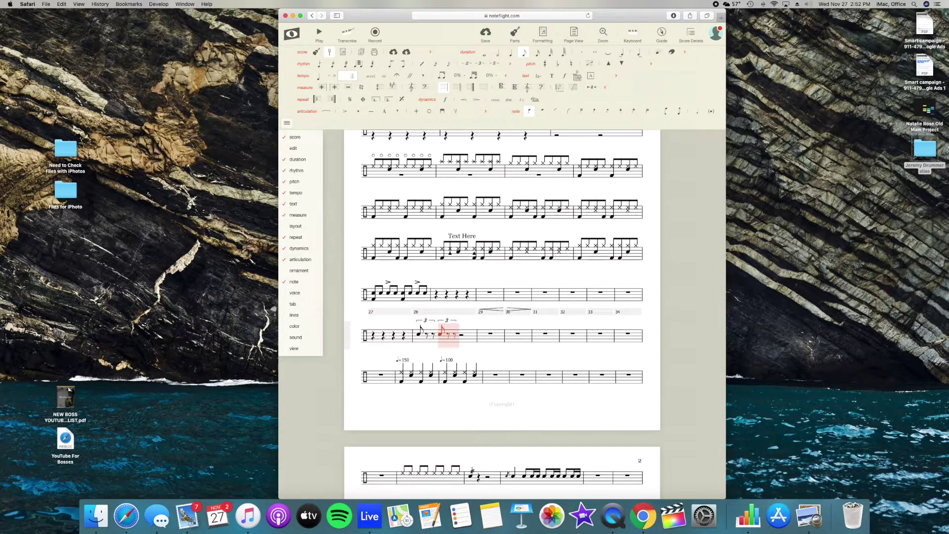
- Fill the beat 1 triplet in measure 28 with snare notes and delete the beat 2 triplet
{"action": "left_click", "coordinate": [444, 338]}
{"action": "left_click", "coordinate": [439, 336]}
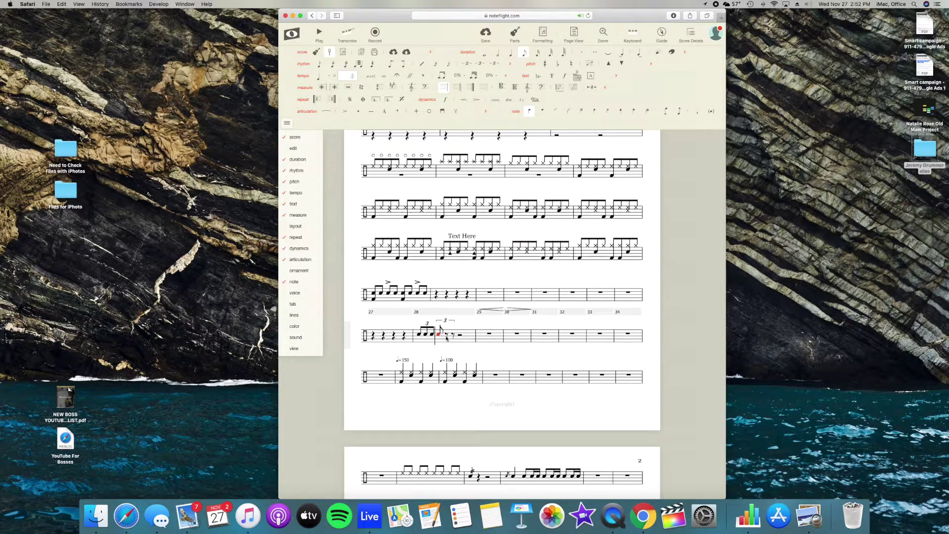
{"action": "key", "text": "Delete"}
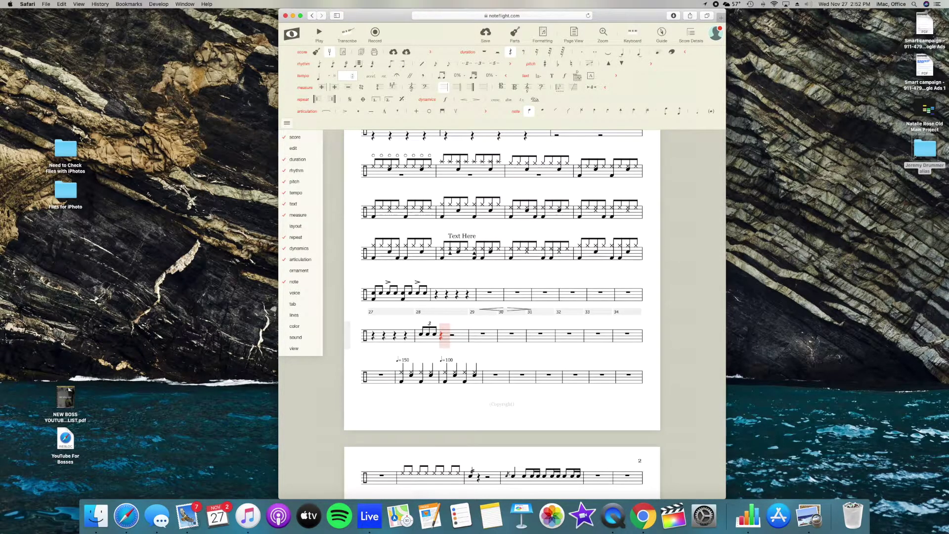
- Write an eighth-note snare on beat 2 of measure 28 and convert it into a sixteenth-note triplet
{"action": "left_click", "coordinate": [442, 335]}
{"action": "key", "text": "4"}
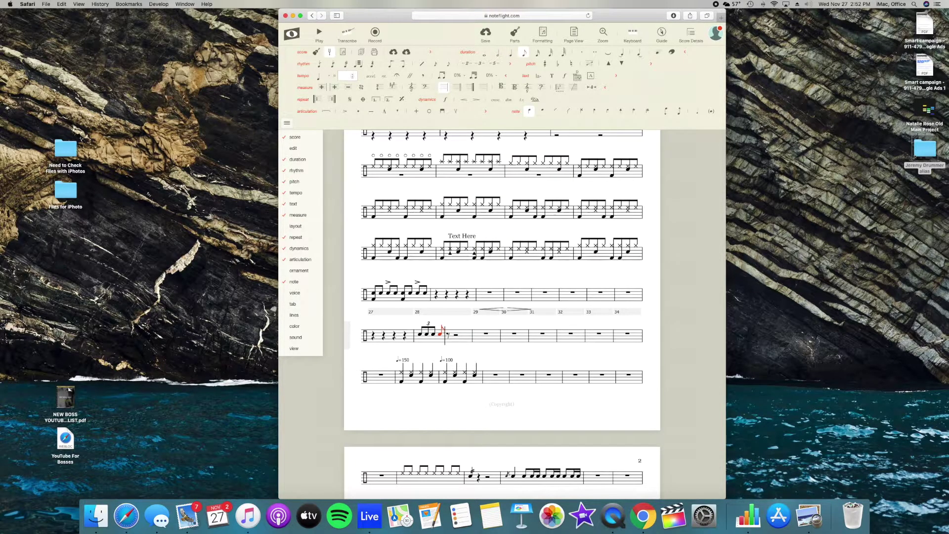
{"action": "left_click", "coordinate": [479, 67]}
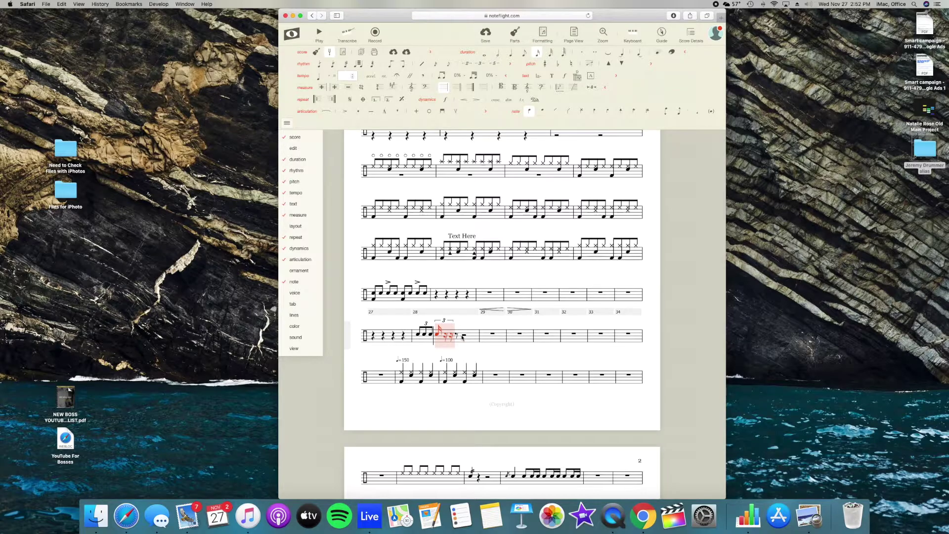
- Write an eighth-note snare at the start of measure 108 and add a rhythm dot to it
{"action": "scroll", "coordinate": [425, 388], "scroll_direction": "down", "scroll_amount": 10}
{"action": "left_click", "coordinate": [374, 343]}
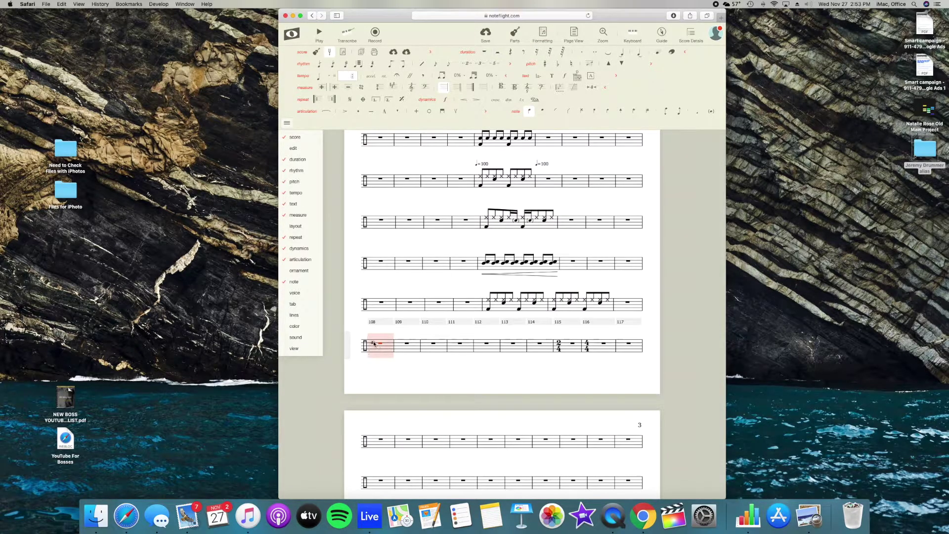
{"action": "key", "text": "c"}
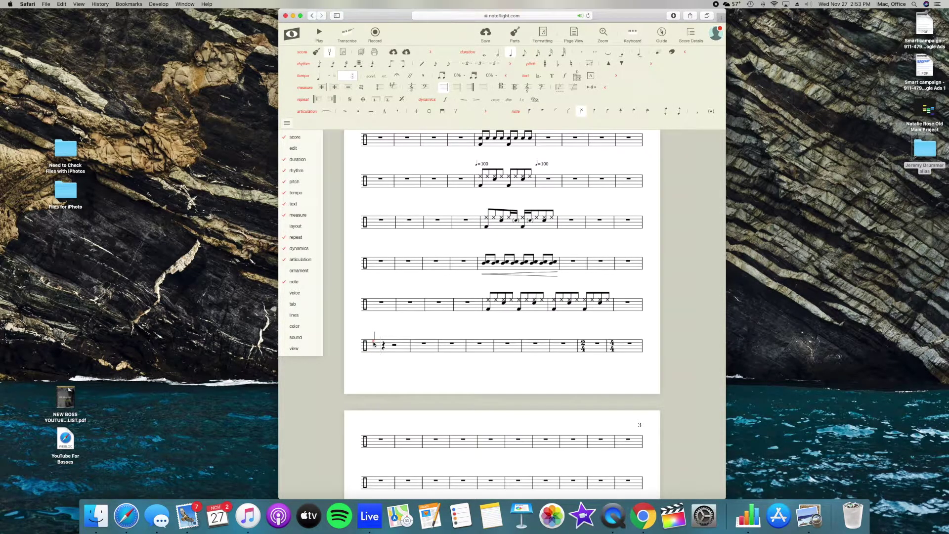
{"action": "key", "text": "Up"}
{"action": "left_click", "coordinate": [524, 52]}
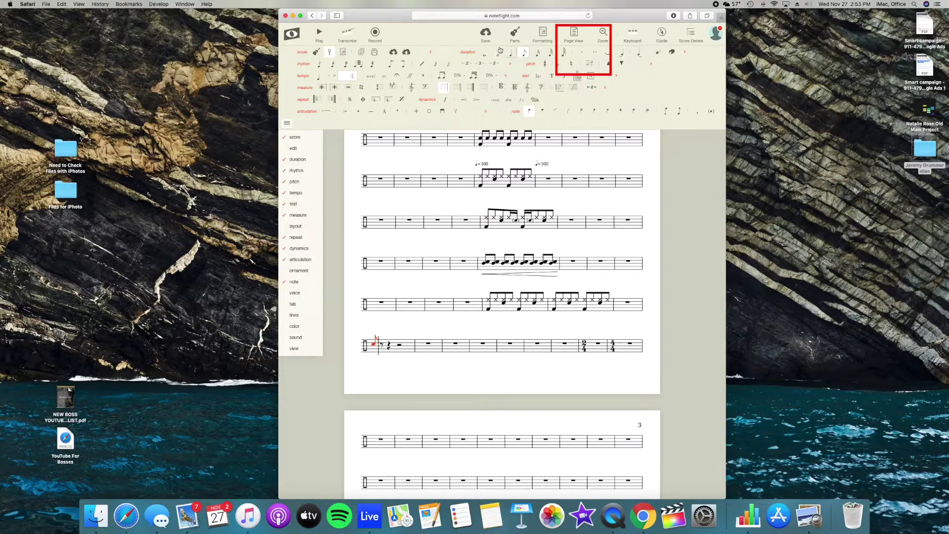
{"action": "left_click", "coordinate": [584, 55]}
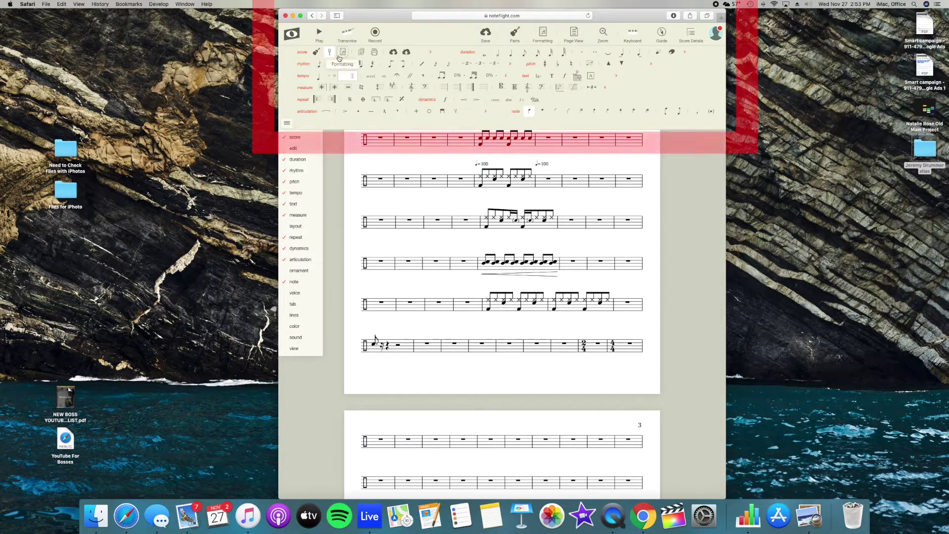
- Look through the score and duration command lists and narrow the browser window slightly
{"action": "mouse_move", "coordinate": [295, 161]}
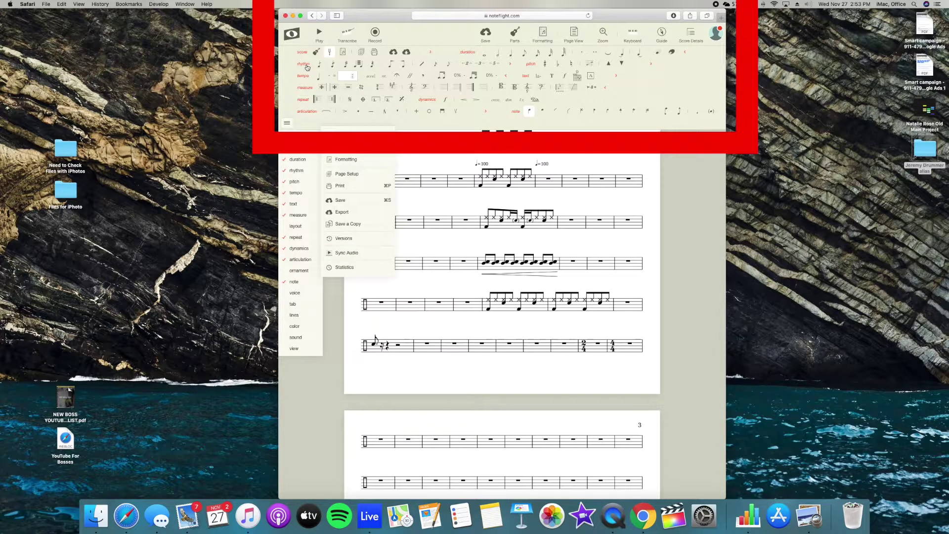
{"action": "mouse_move", "coordinate": [299, 203]}
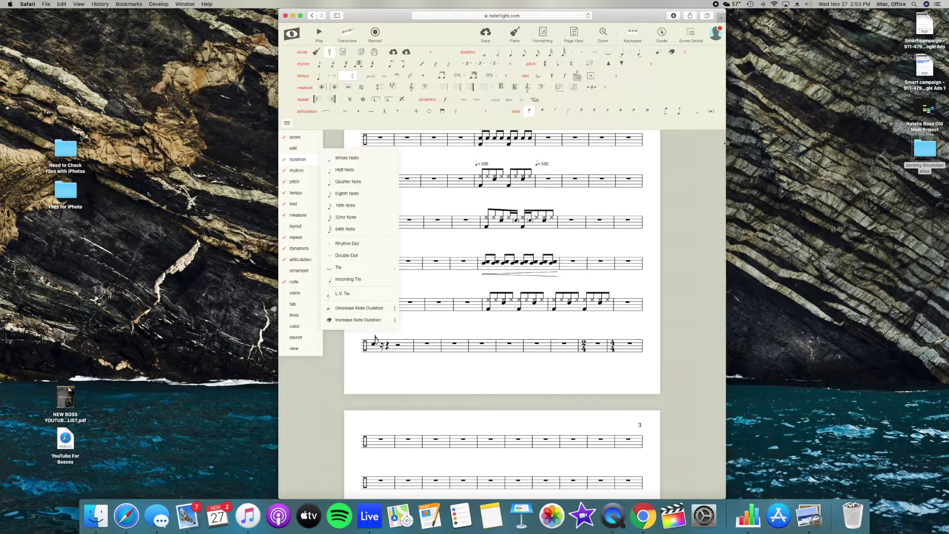
{"action": "left_click_drag", "start_coordinate": [727, 152], "coordinate": [715, 174]}
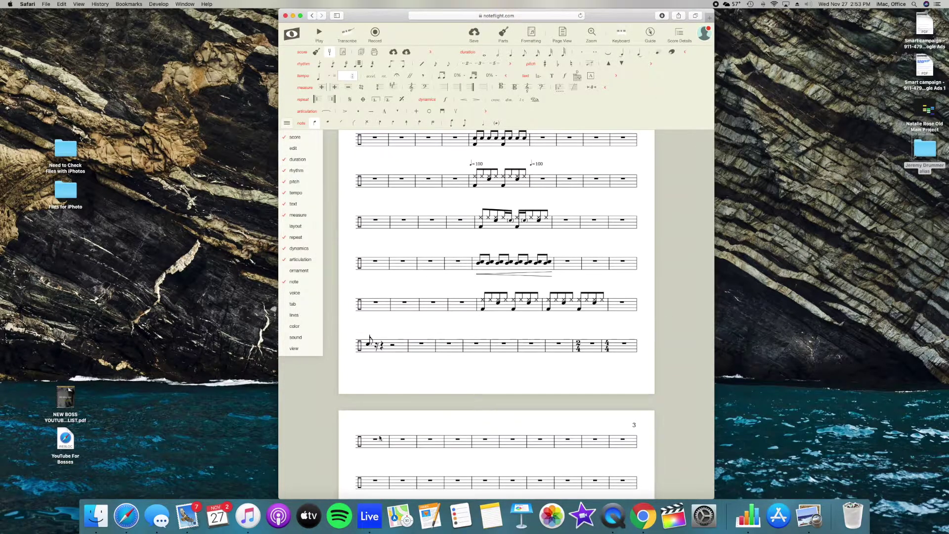
{"action": "scroll", "coordinate": [380, 438], "scroll_direction": "up", "scroll_amount": 10}
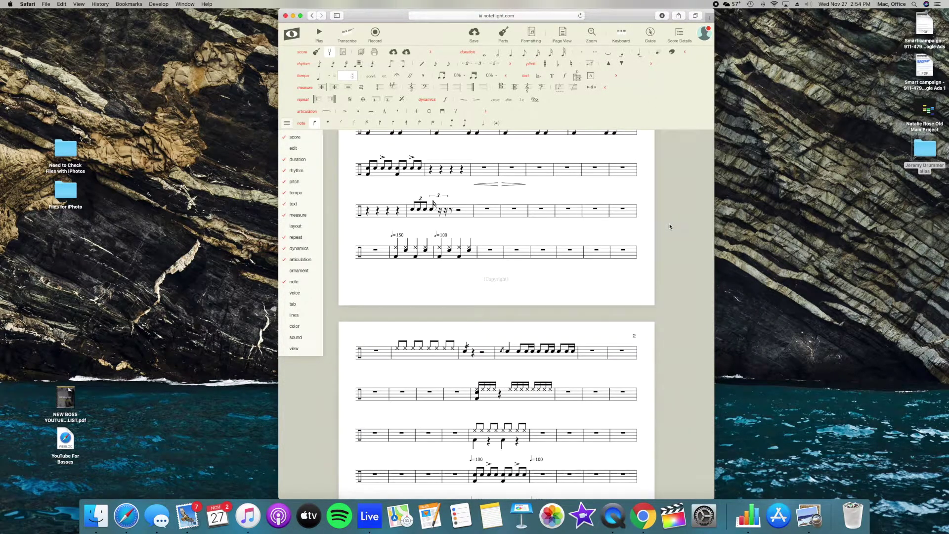
{"action": "scroll", "coordinate": [652, 257], "scroll_direction": "down", "scroll_amount": 5}
{"action": "scroll", "coordinate": [644, 269], "scroll_direction": "up", "scroll_amount": 8}
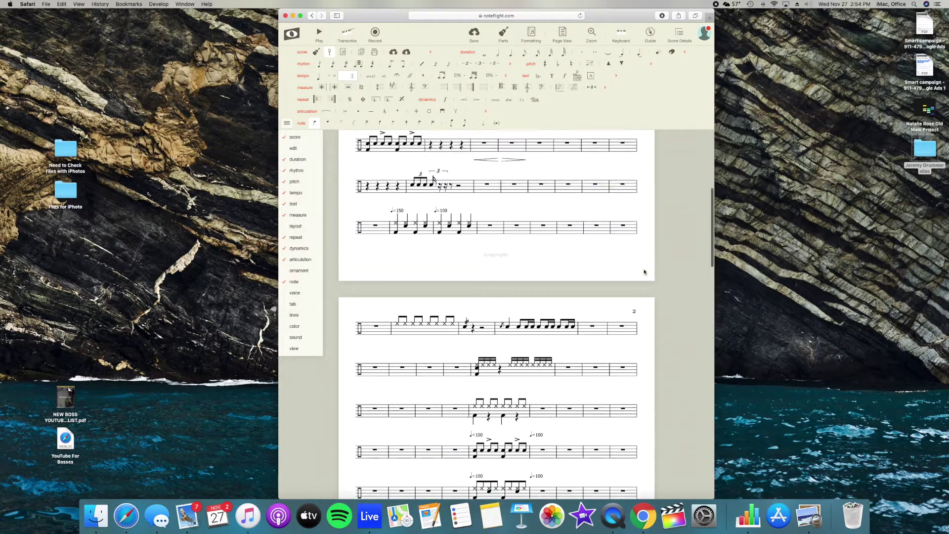
{"action": "scroll", "coordinate": [512, 318], "scroll_direction": "down", "scroll_amount": 5}
{"action": "scroll", "coordinate": [513, 318], "scroll_direction": "up", "scroll_amount": 10}
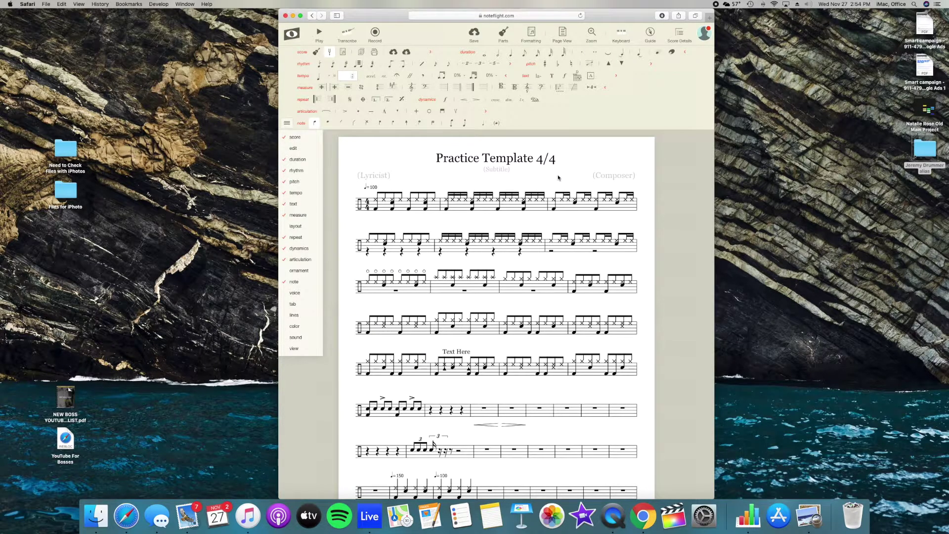
- Try to open the Practice Template, 6/4 from the recent scores, but choose to stay on the current page
{"action": "left_click", "coordinate": [292, 33]}
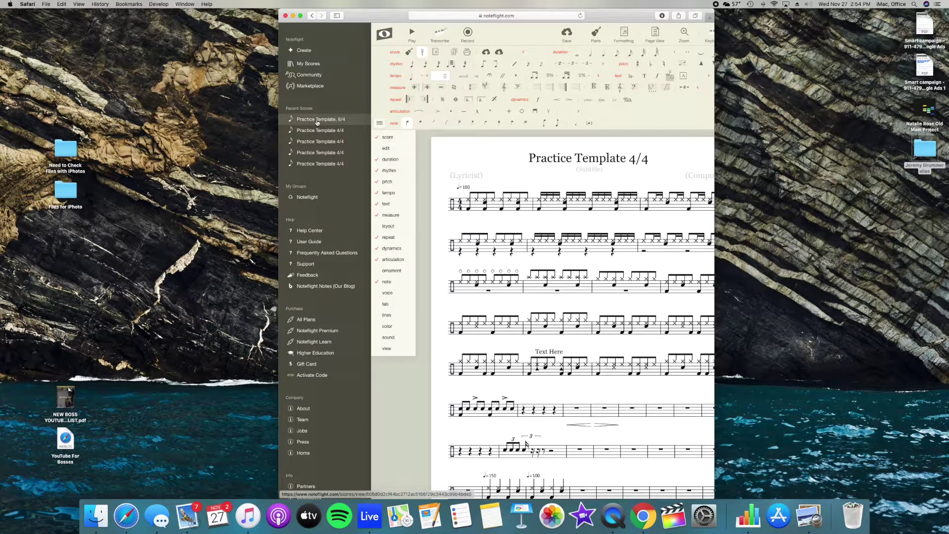
{"action": "left_click", "coordinate": [317, 121]}
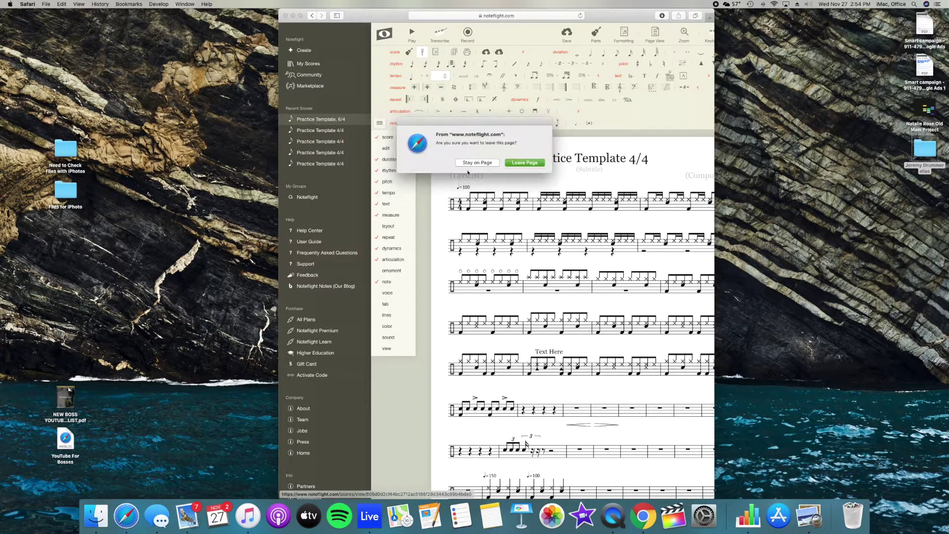
{"action": "left_click", "coordinate": [497, 164]}
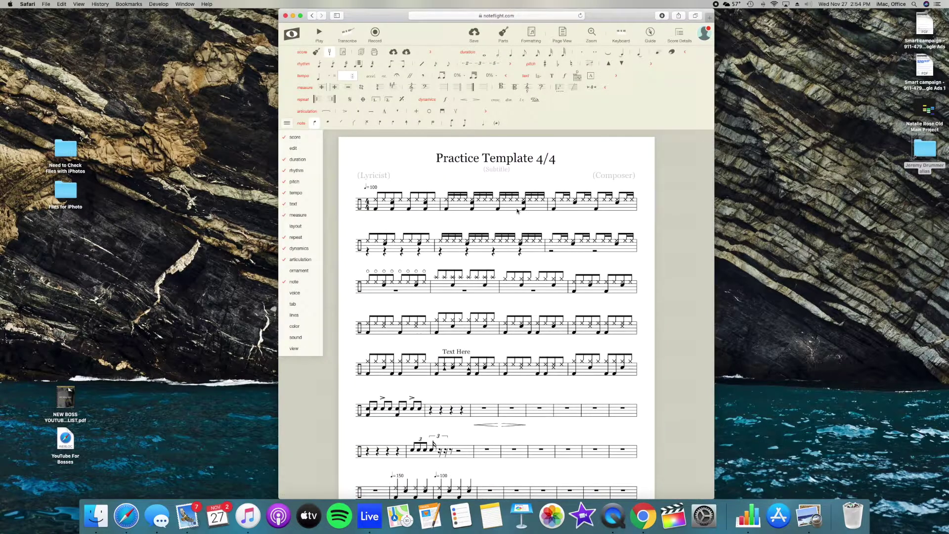
- Save the current score, open the Practice Template, 6/4 from the recent scores and look through its pages
{"action": "left_click", "coordinate": [475, 34]}
{"action": "left_click", "coordinate": [292, 33]}
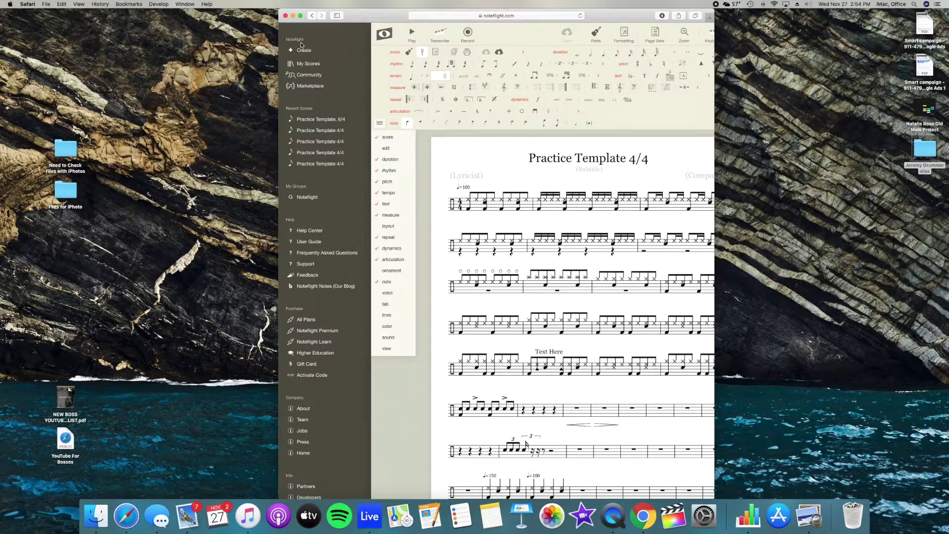
{"action": "left_click", "coordinate": [324, 120]}
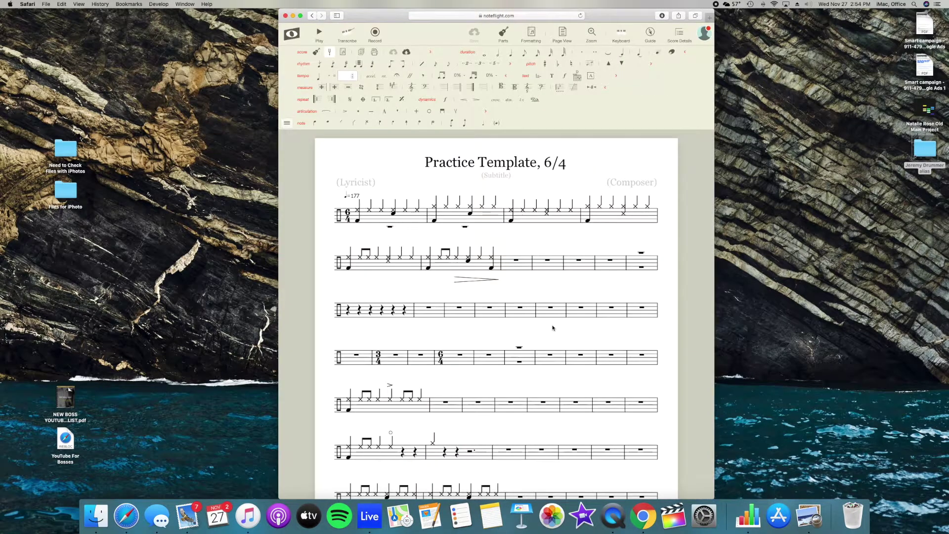
{"action": "scroll", "coordinate": [555, 324], "scroll_direction": "down", "scroll_amount": 8}
{"action": "scroll", "coordinate": [560, 305], "scroll_direction": "up", "scroll_amount": 8}
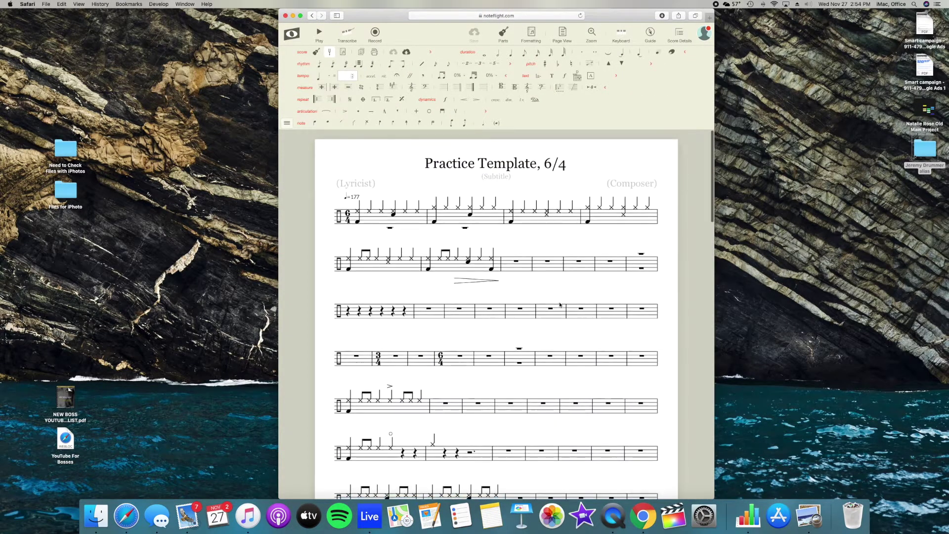
- Reopen the Practice Template 4/4 from the recent scores and select the empty measures 50 to 52 on page 2
{"action": "left_click", "coordinate": [292, 33]}
{"action": "left_click", "coordinate": [327, 119]}
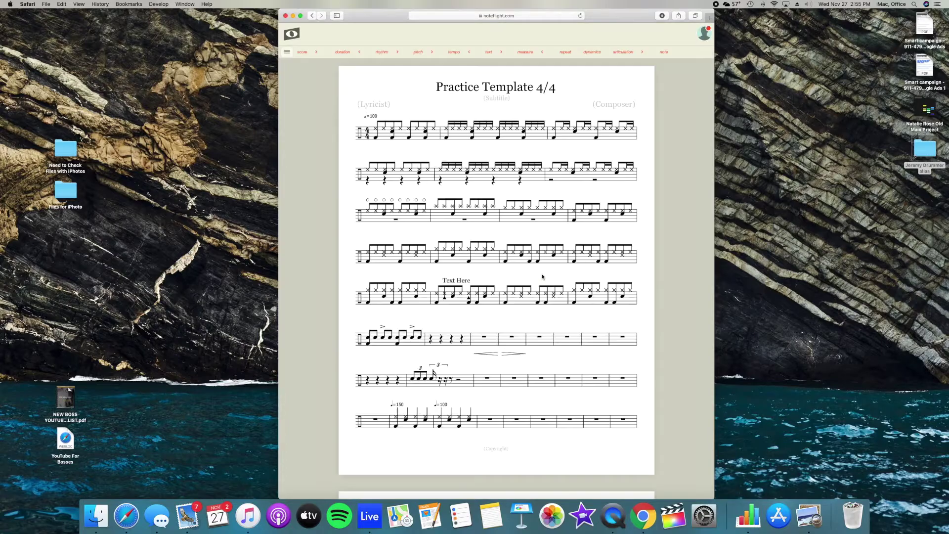
{"action": "scroll", "coordinate": [519, 297], "scroll_direction": "down", "scroll_amount": 10}
{"action": "scroll", "coordinate": [469, 335], "scroll_direction": "down", "scroll_amount": 1}
{"action": "left_click", "coordinate": [375, 309]}
{"action": "left_click", "coordinate": [429, 316], "text": "shift"}
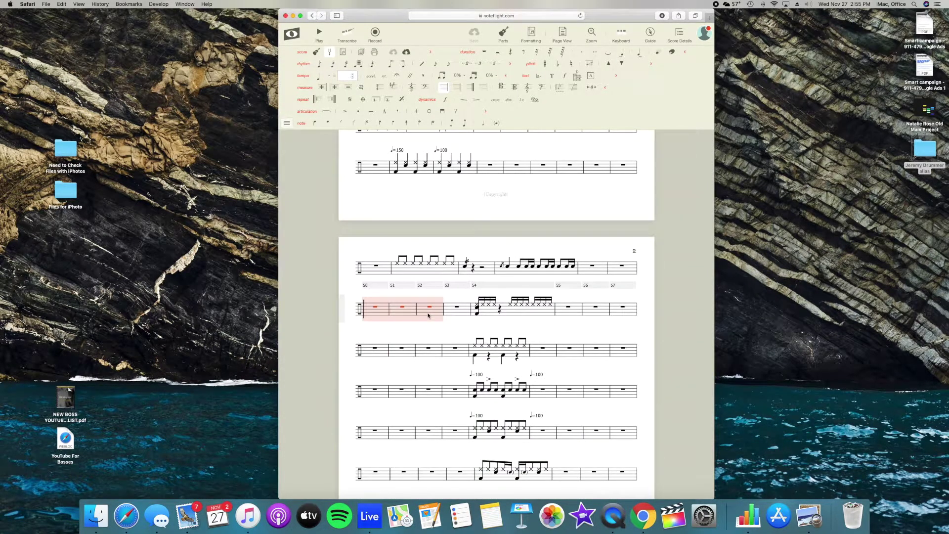
- Change the time signature of the empty measure 58 to 6/4
{"action": "key", "text": "Down"}
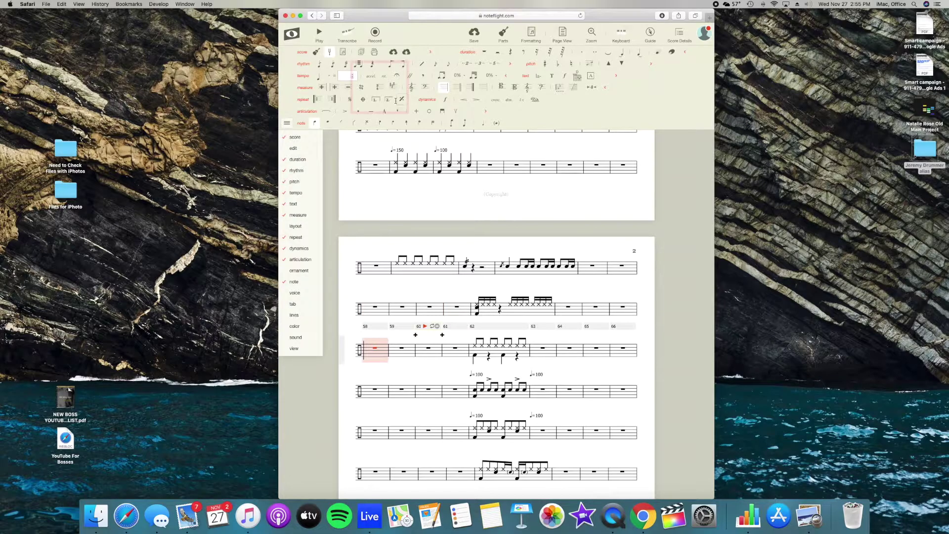
{"action": "left_click", "coordinate": [380, 89]}
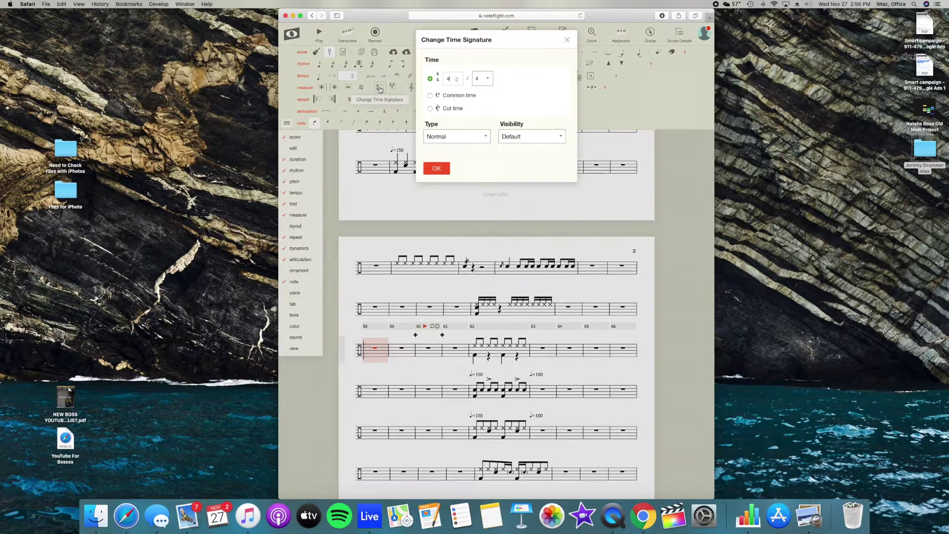
{"action": "left_click", "coordinate": [457, 78]}
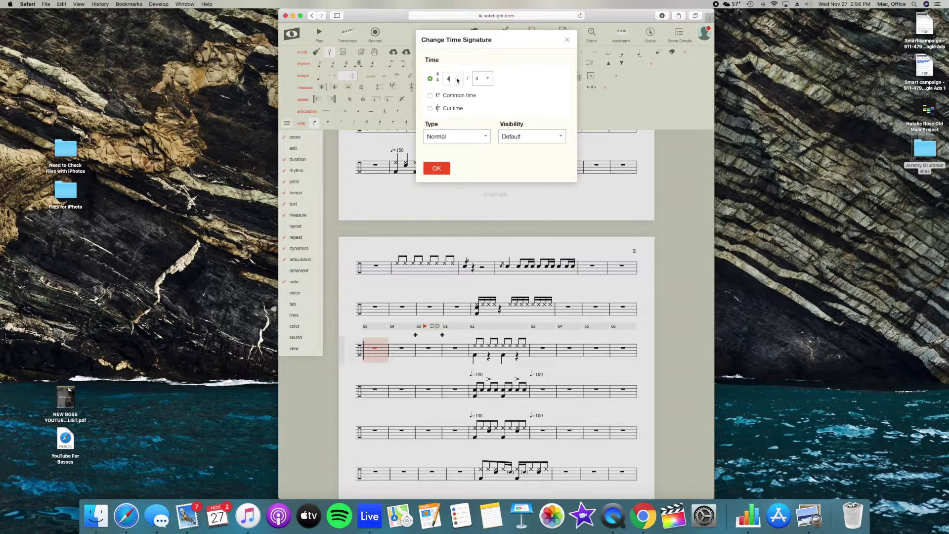
{"action": "left_click", "coordinate": [437, 169]}
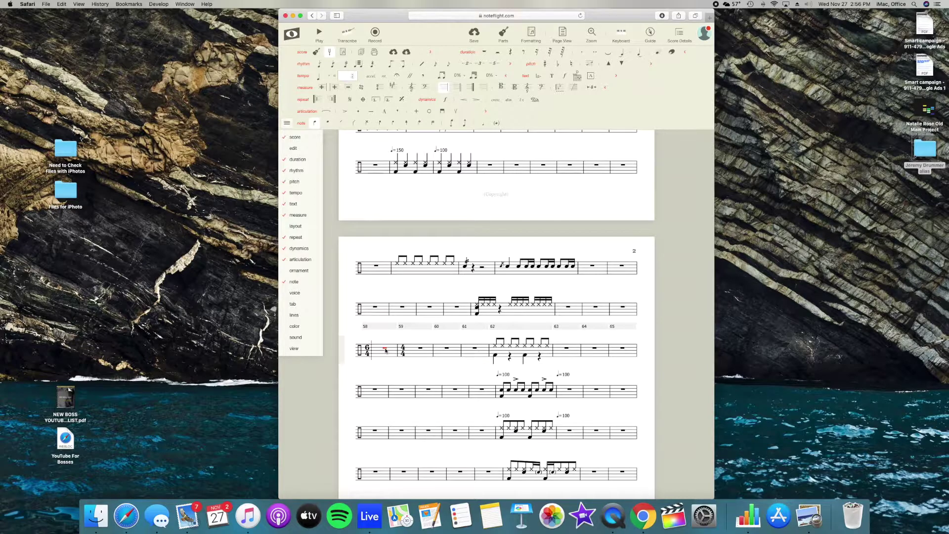
- Fill the 6/4 measure 58 with six quarter rests
{"action": "key", "text": "5"}
{"action": "left_click", "coordinate": [408, 350]}
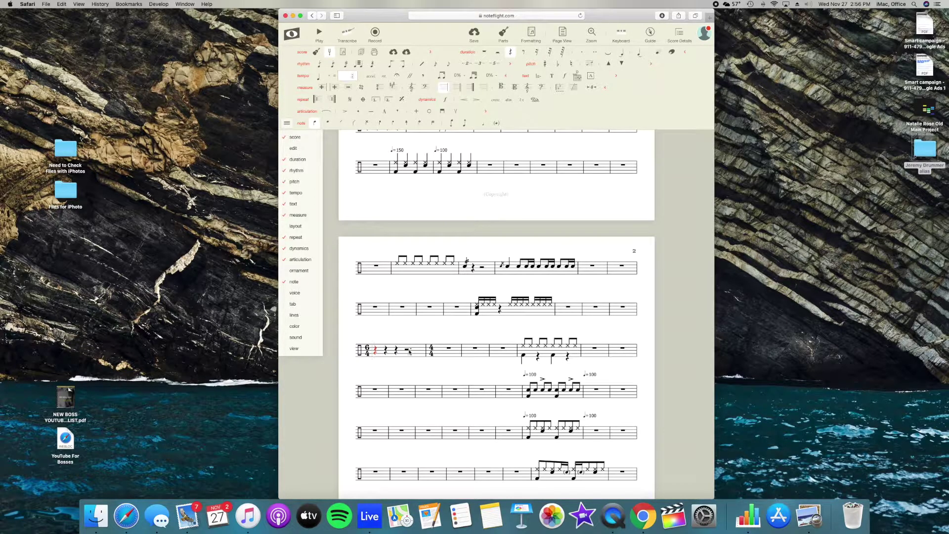
{"action": "key", "text": "5"}
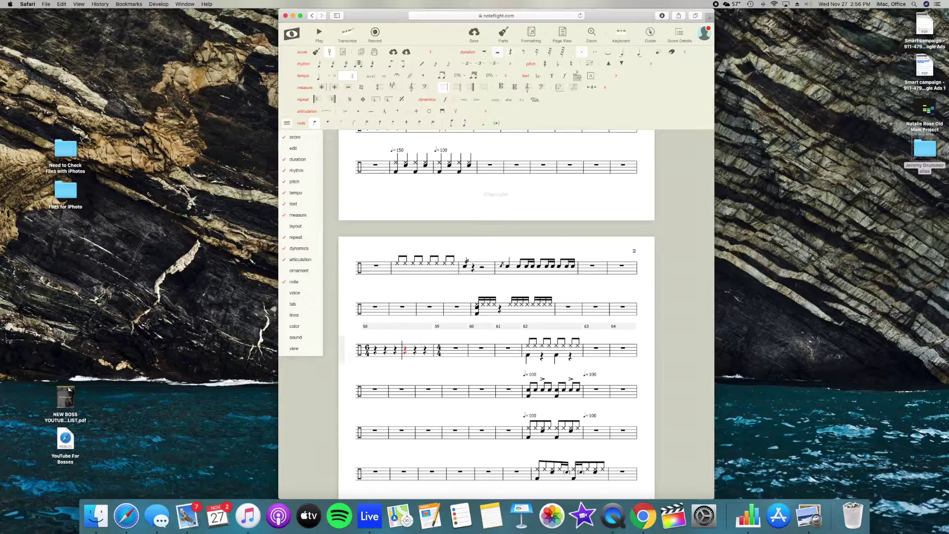